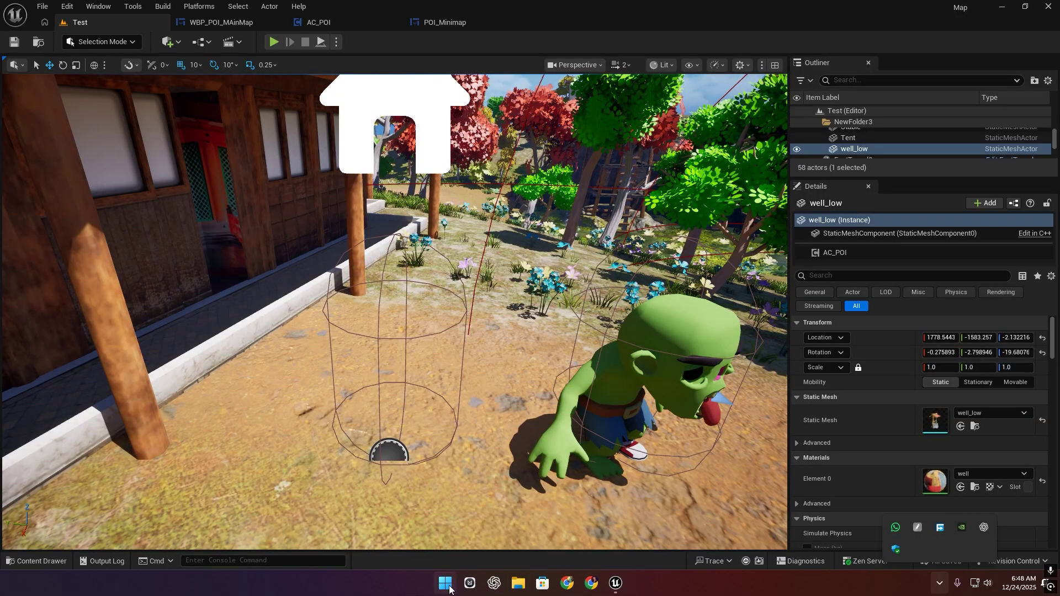
Step: Launch the Epic Games app to start another instance of Unreal Engine 5.7
click(446, 584)
click(422, 360)
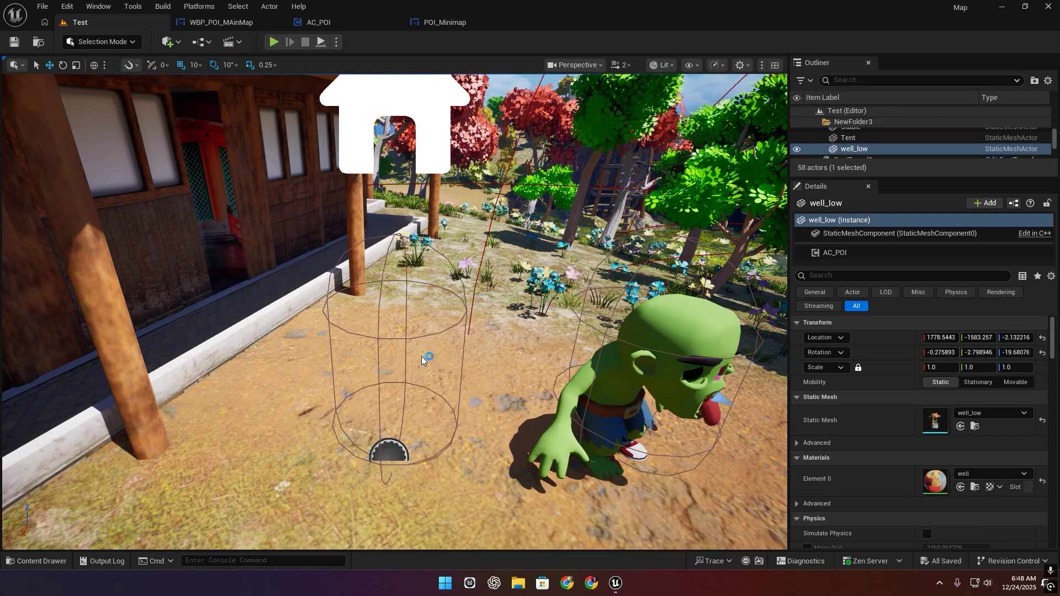
Step: Show the Map project's MapSystem content folder in the system file explorer
click(36, 561)
click(428, 353)
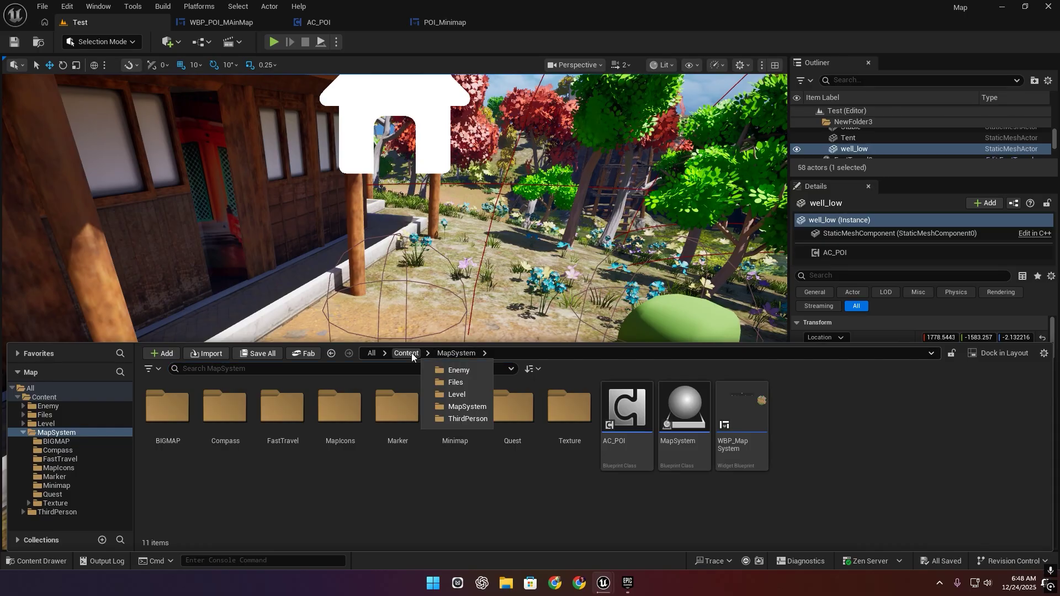
click(412, 353)
right_click(355, 415)
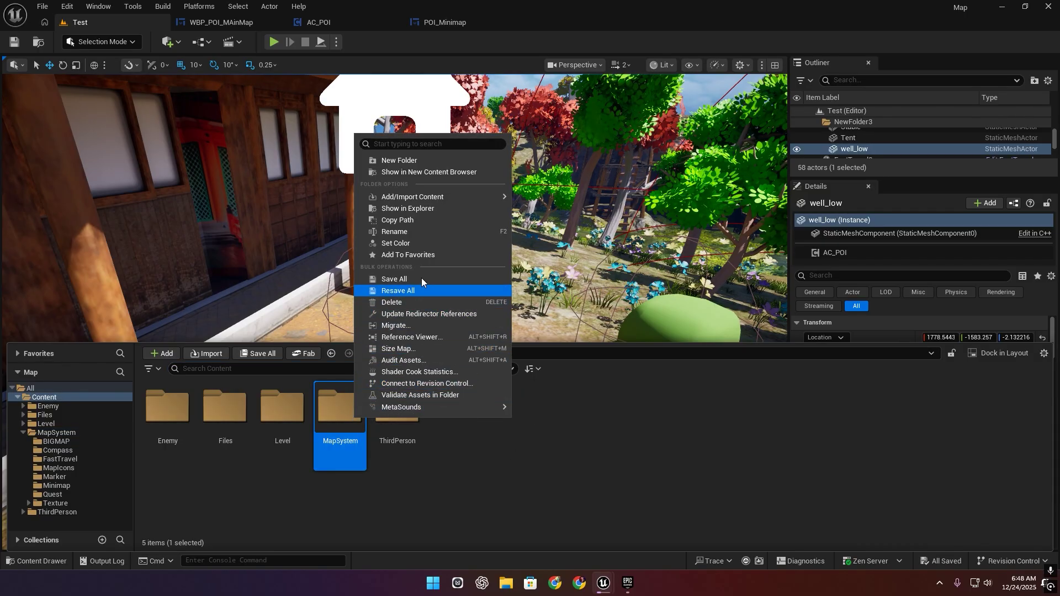
click(439, 211)
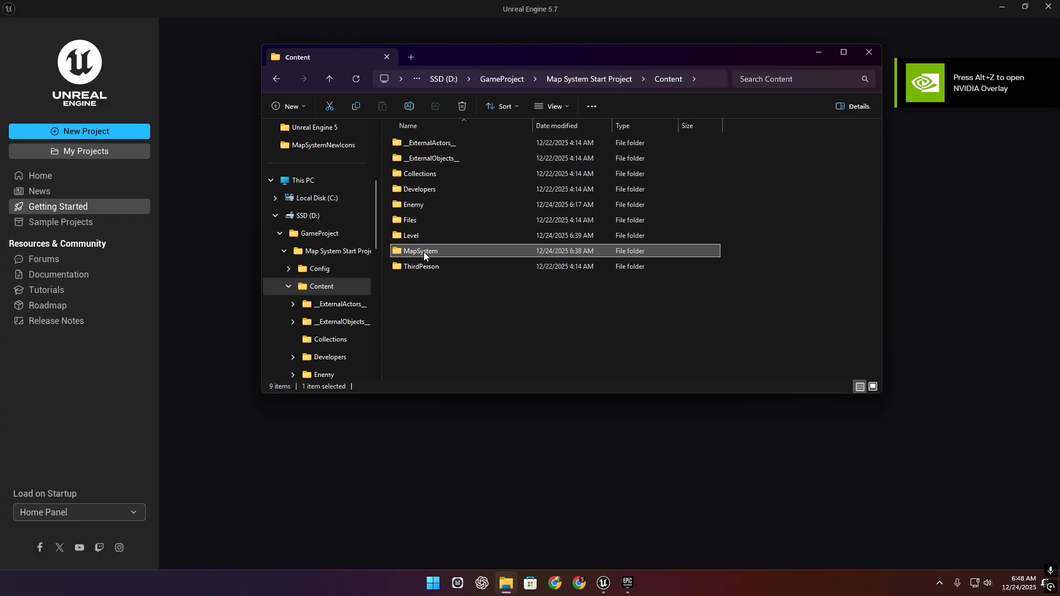
Step: Create a new Third Person Blueprint project named MyProject in D:\GameProject
click(85, 157)
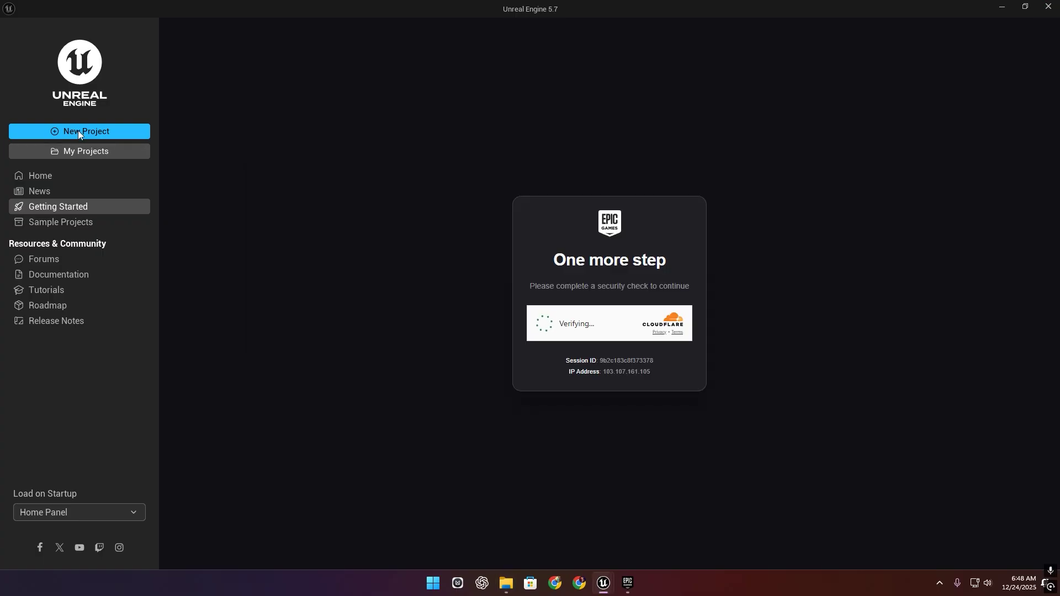
click(78, 131)
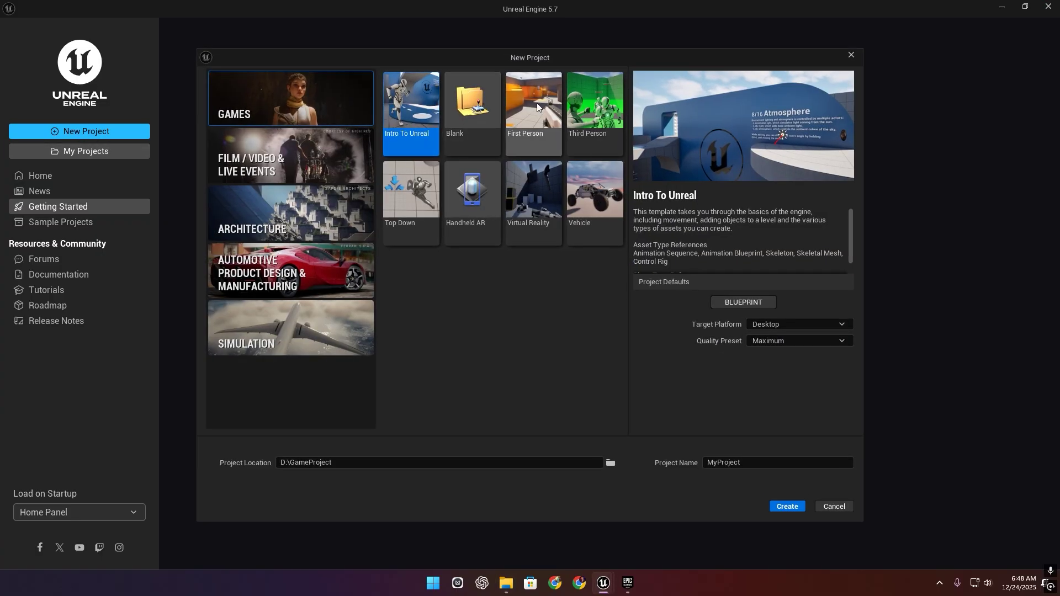
click(590, 115)
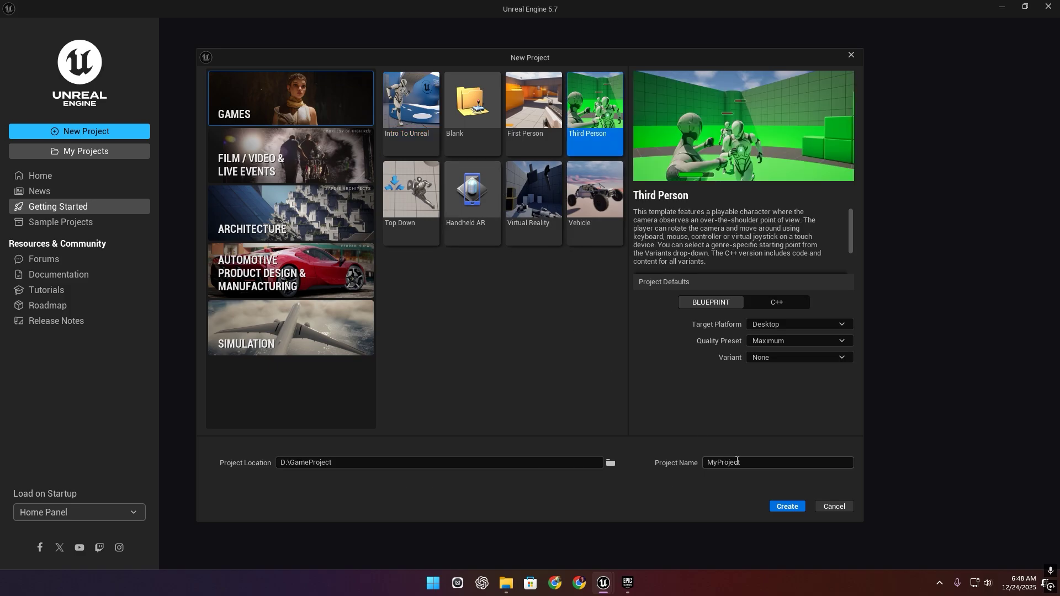
click(783, 506)
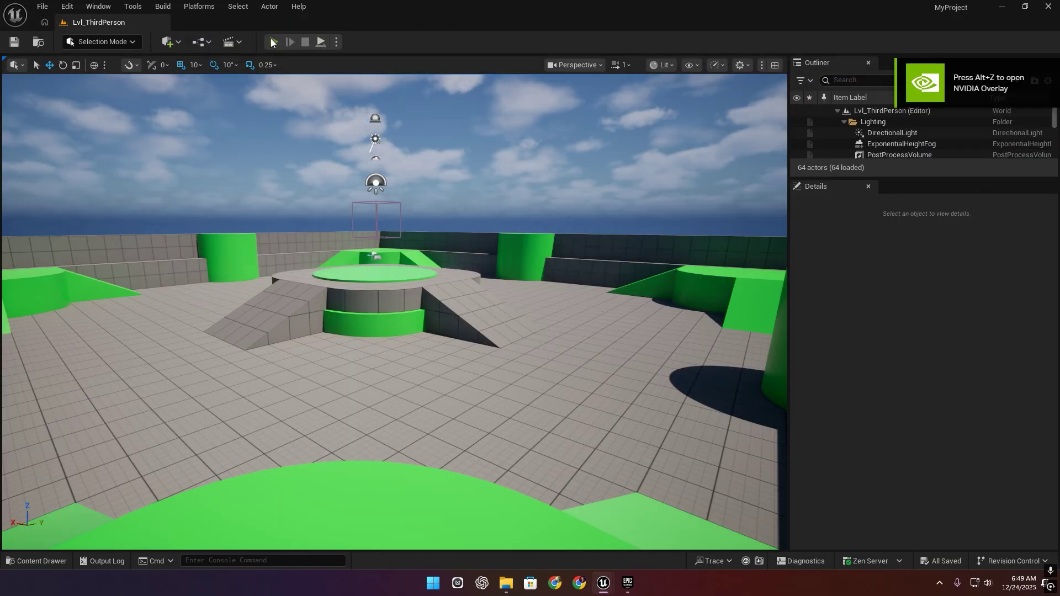
Step: Play the default third-person level briefly, running the character forward, and stop the session
click(273, 41)
key(w)
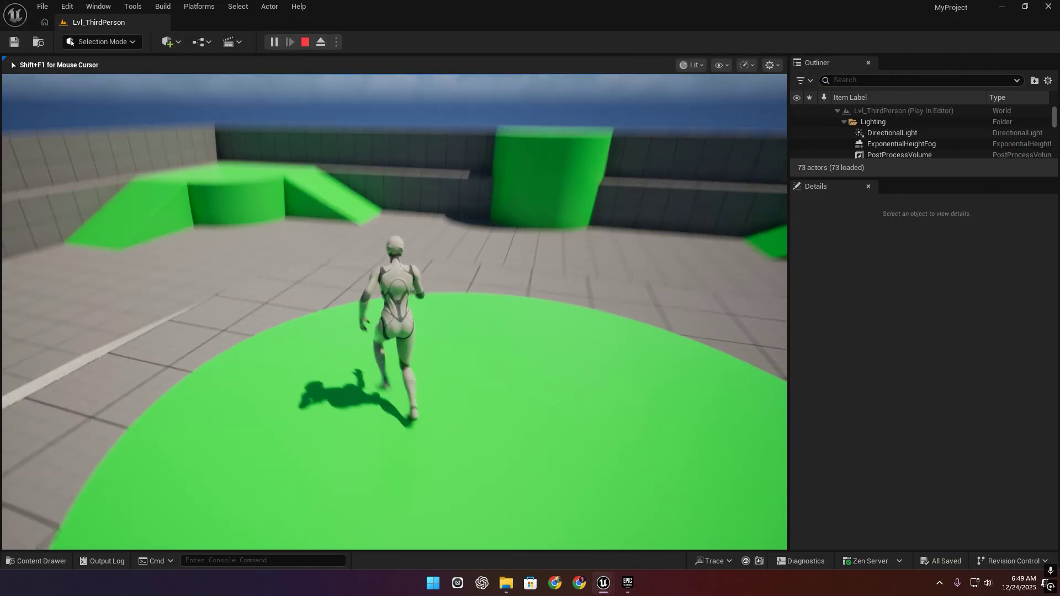
key(Escape)
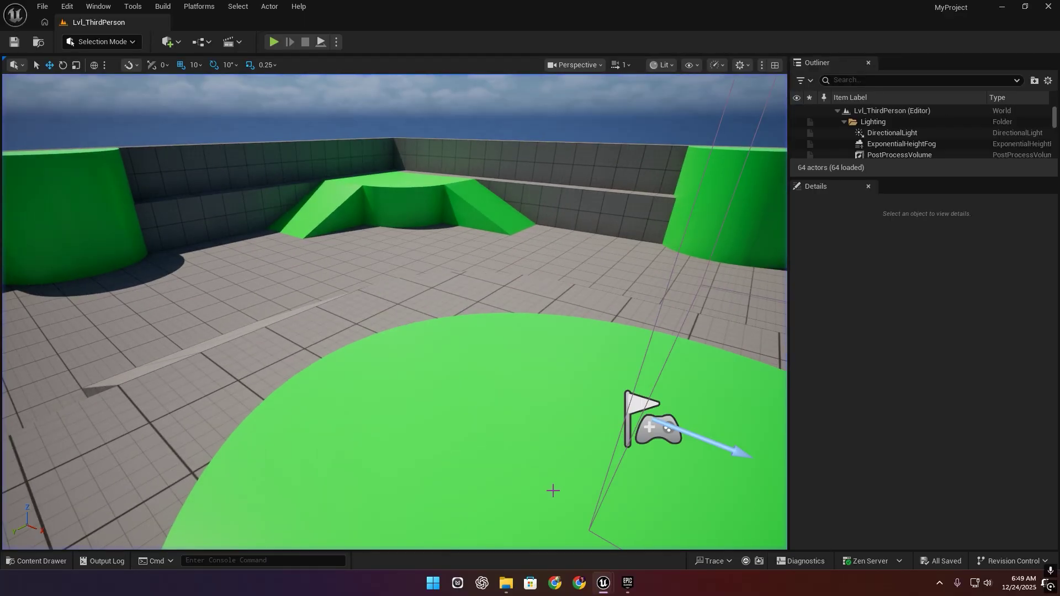
Step: Switch to the original Map project's editor and close it
mouse_move(602, 582)
click(546, 535)
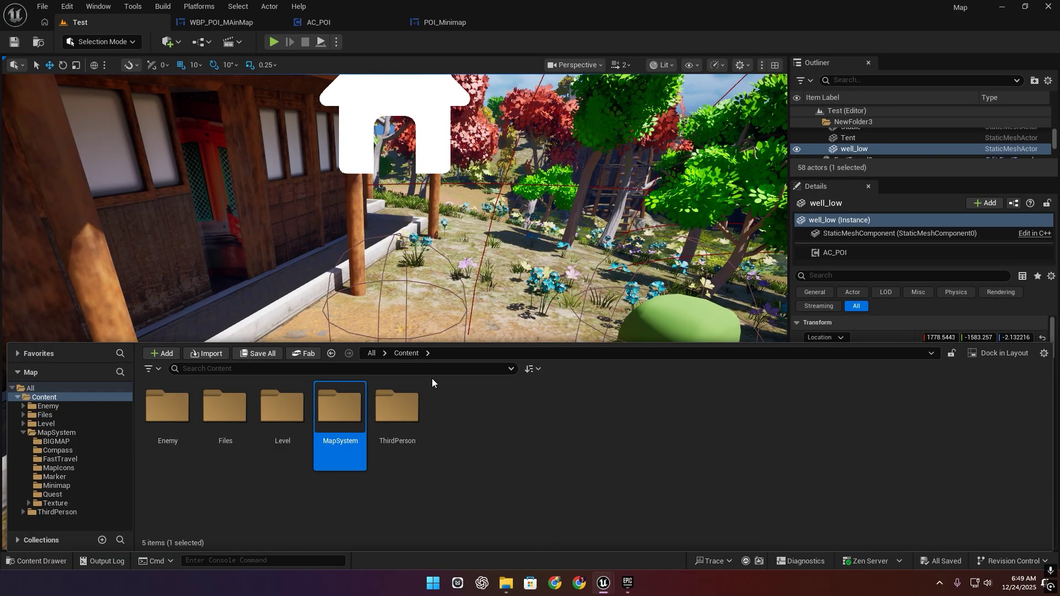
click(1047, 6)
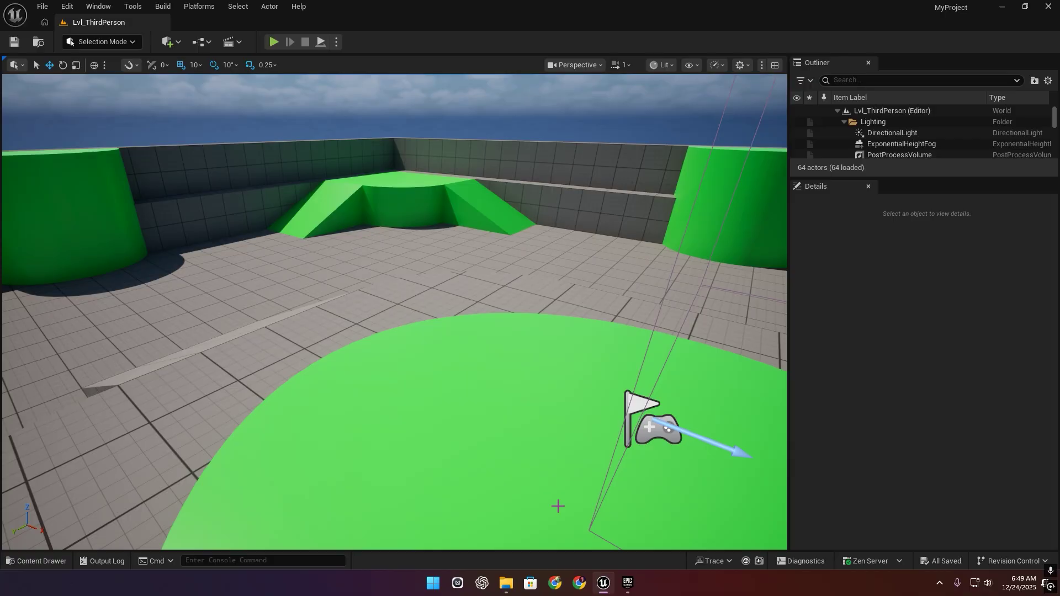
Step: Copy the MapSystem folder from Map System Start Project's Content folder into the Content folder of MyProject
click(502, 584)
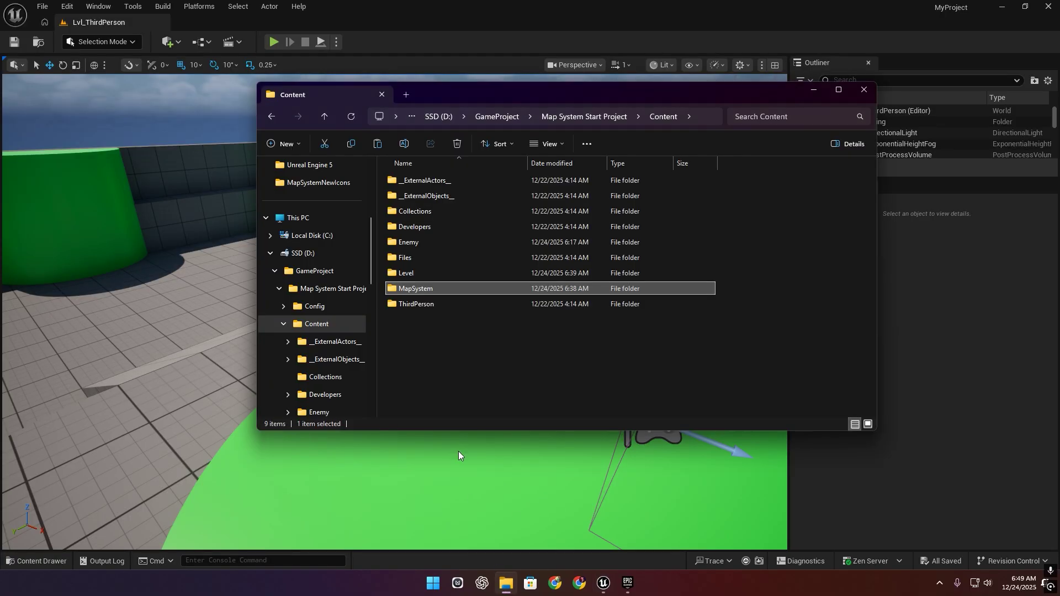
right_click(415, 286)
key(Escape)
click(327, 118)
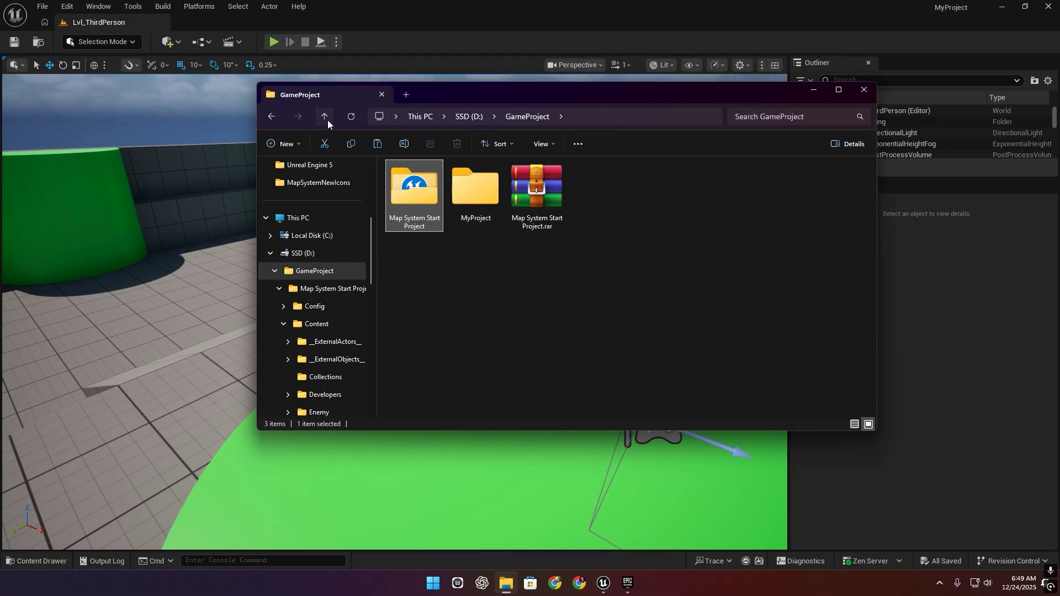
click(490, 194)
double_click(491, 193)
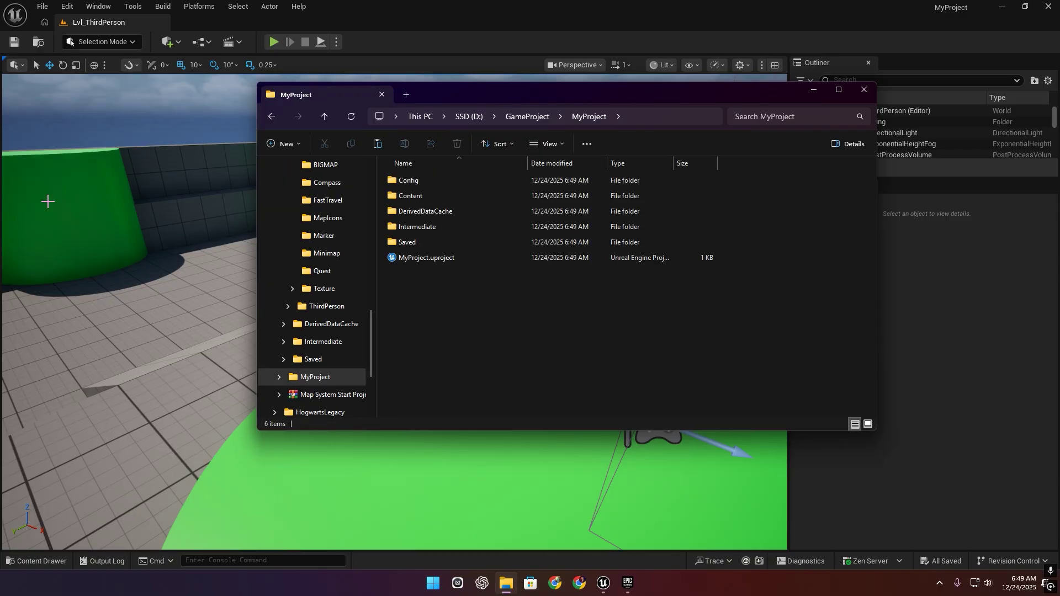
double_click(428, 195)
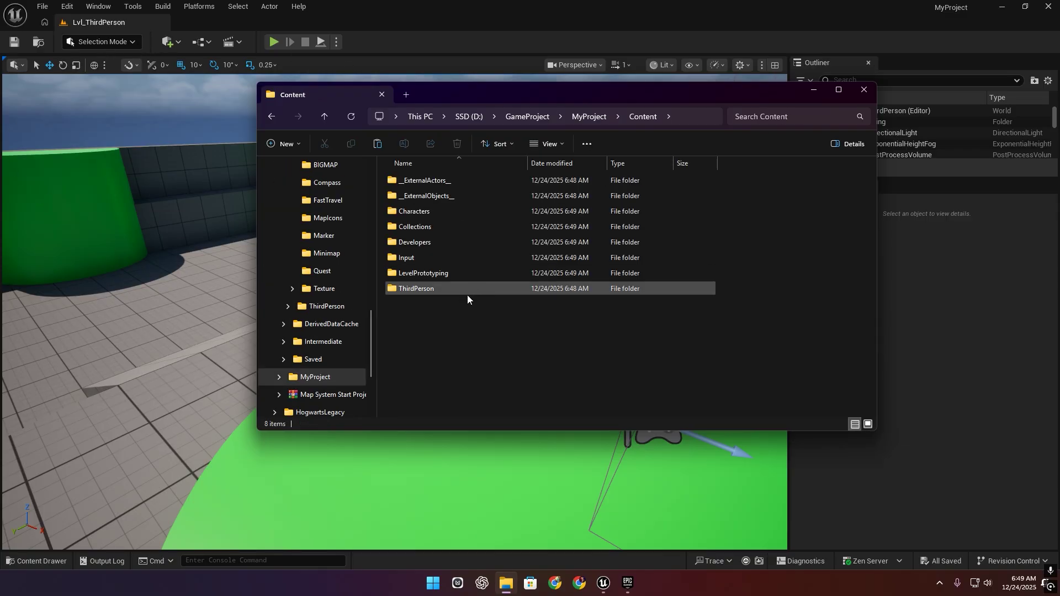
right_click(458, 322)
click(475, 338)
click(813, 89)
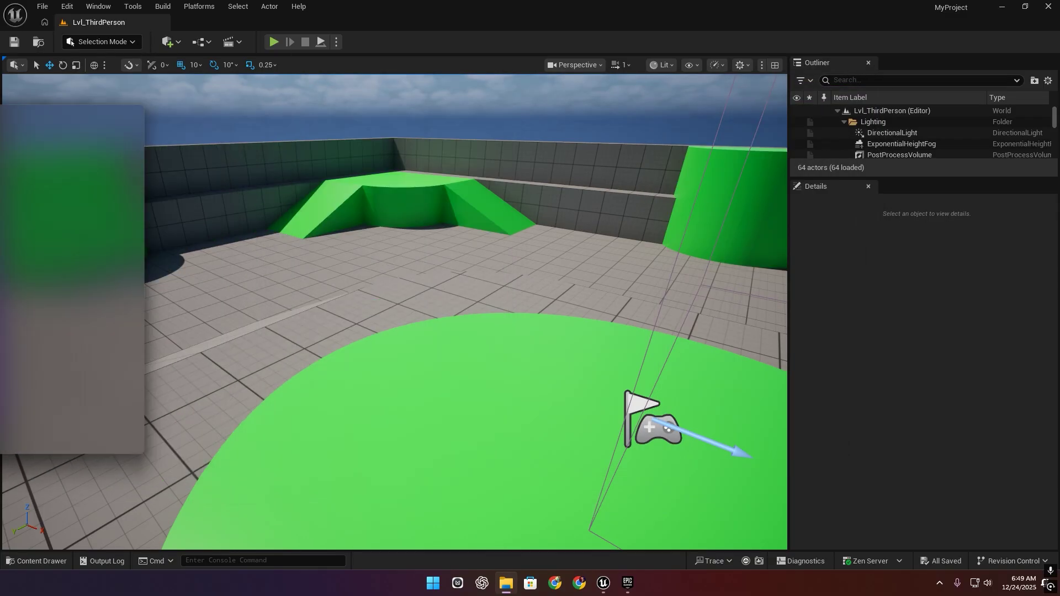
Step: Place the MapSystem blueprint from the MapSystem content folder into the level
click(36, 561)
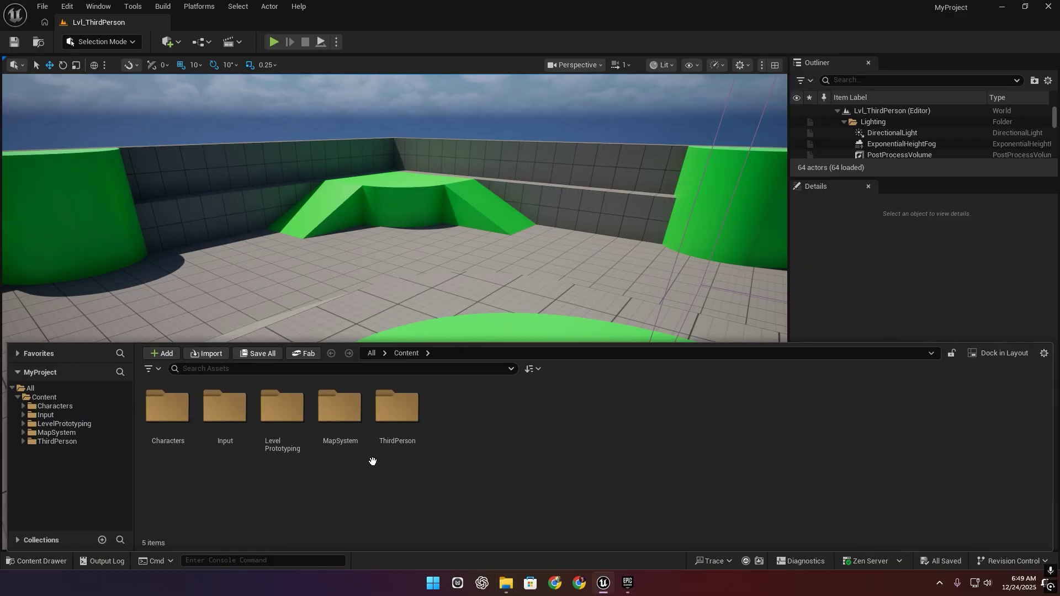
double_click(340, 409)
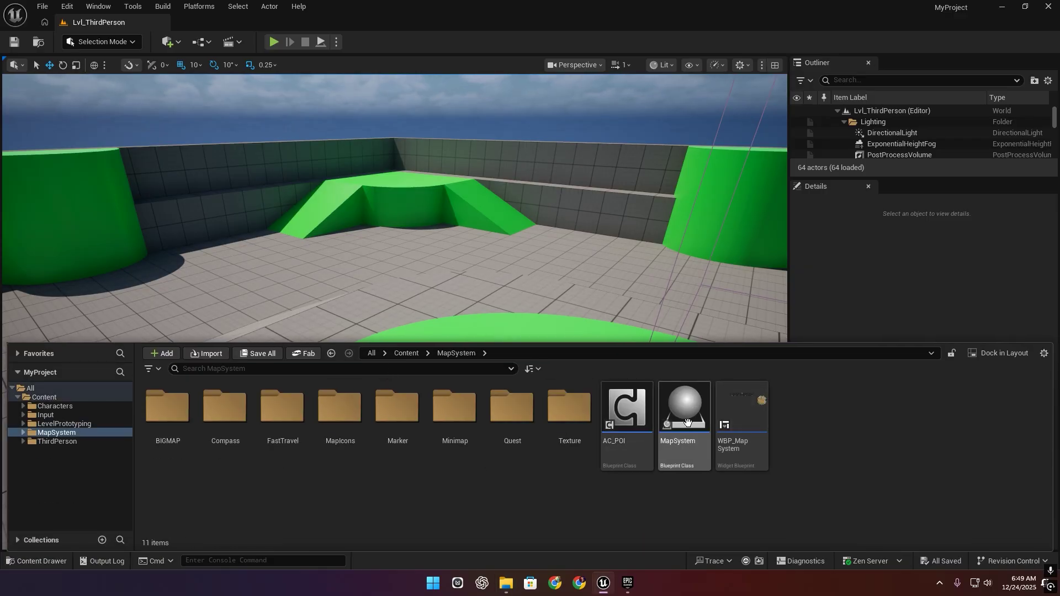
drag(685, 409, 521, 257)
Step: Play the level and run the character around, opening and closing the full map to check the compass and minimap
key(alt+p)
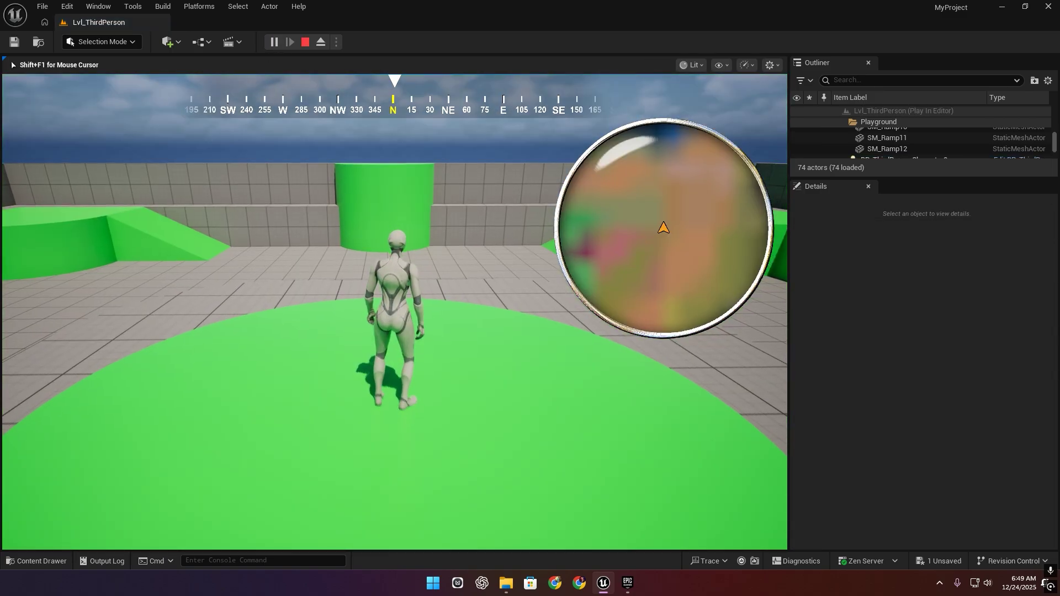
key(w)
key(w)
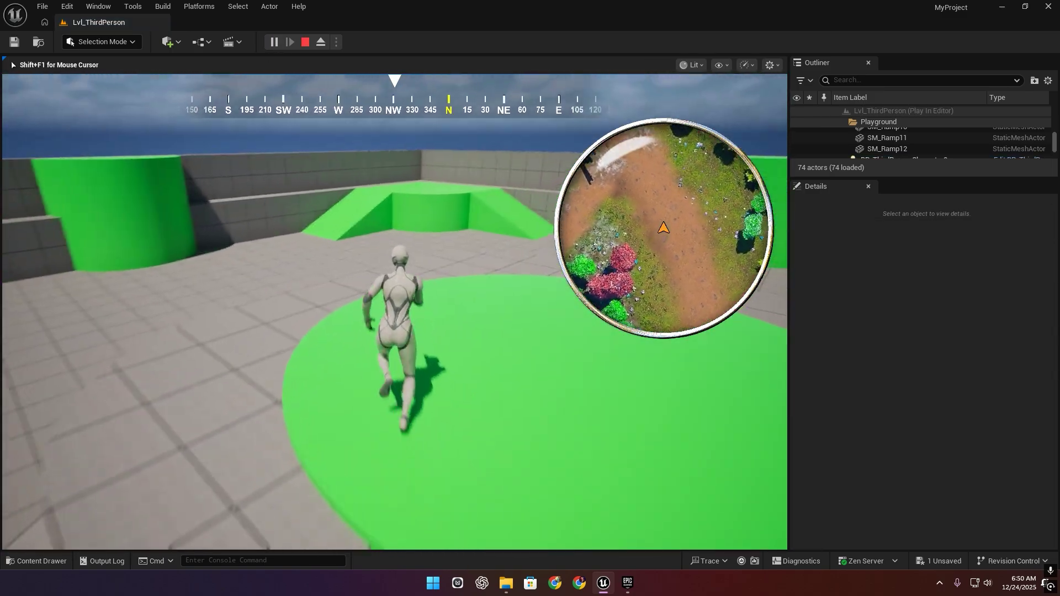
key(m)
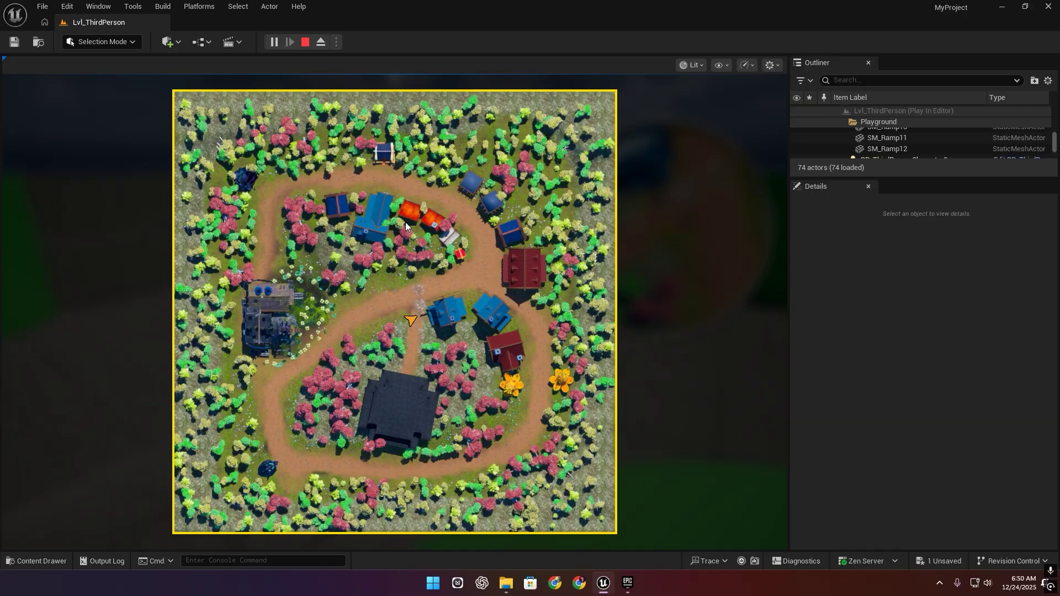
key(m)
key(w)
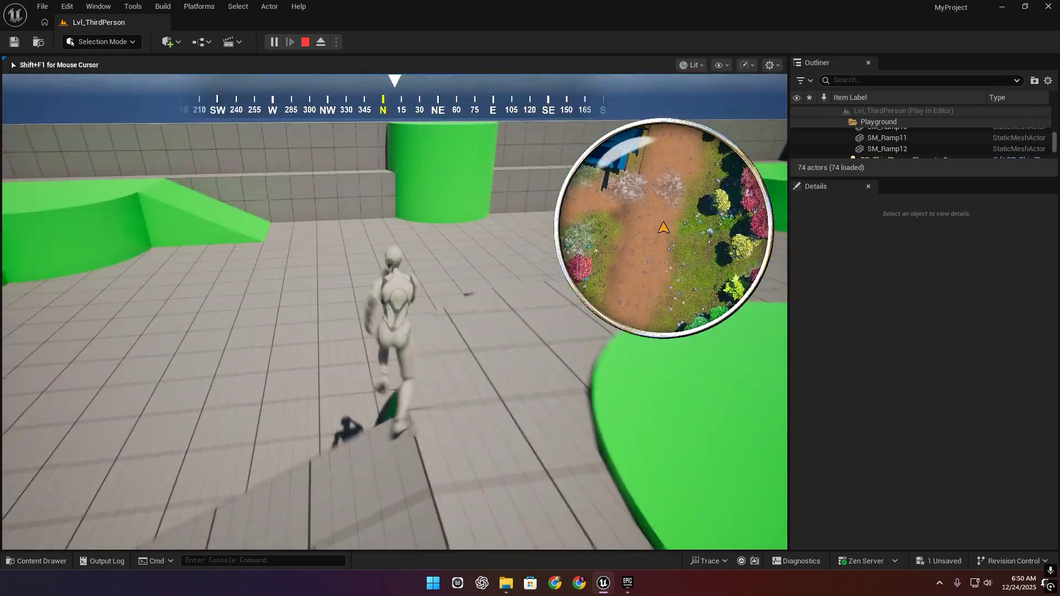
key(w)
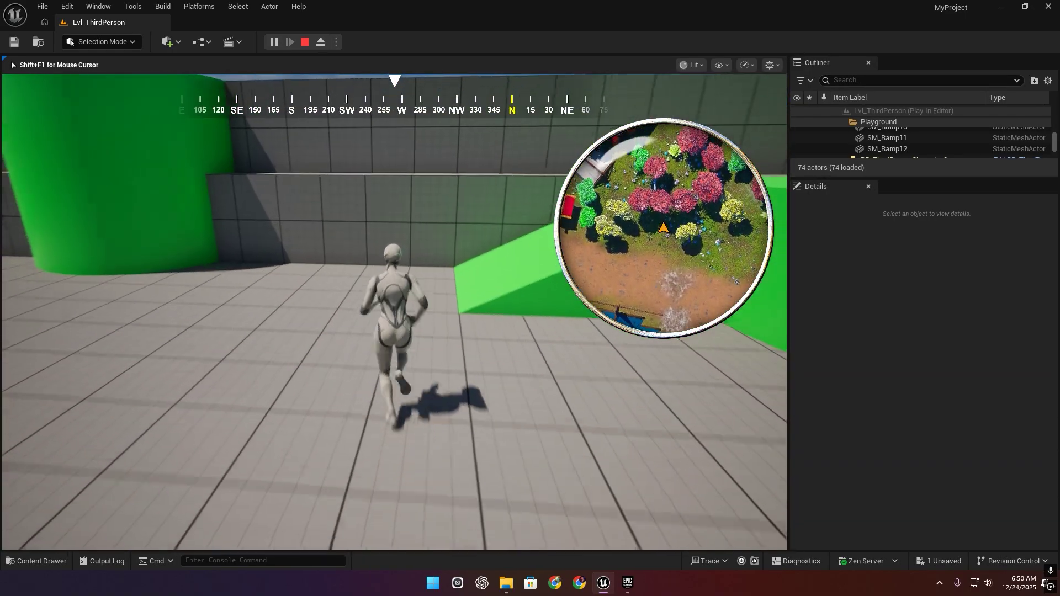
key(w)
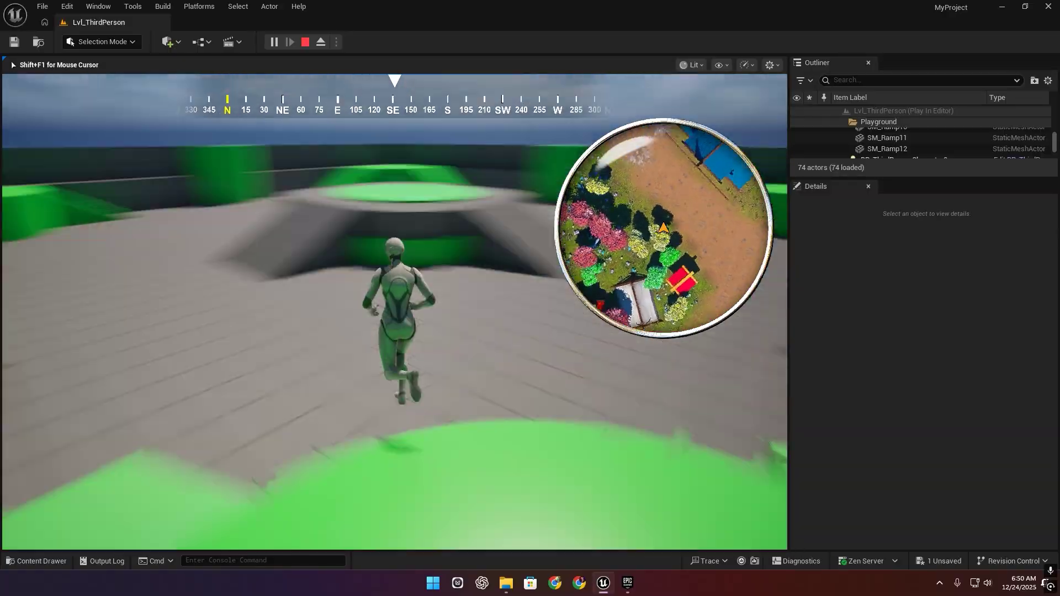
Step: Place a marker on the full map near the player, run towards it in the level, and end the play session
key(m)
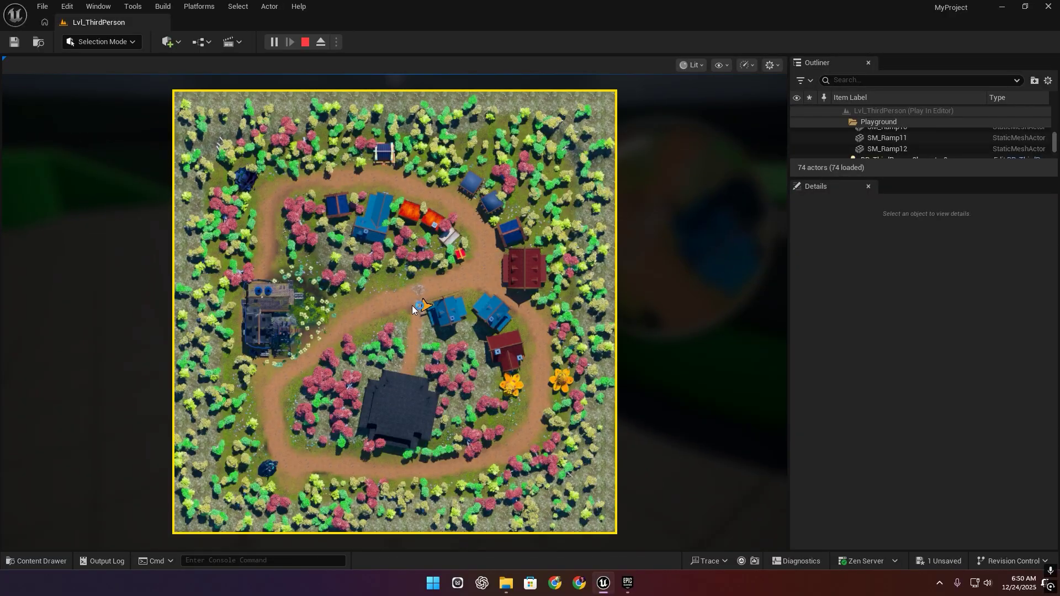
key(m)
key(w)
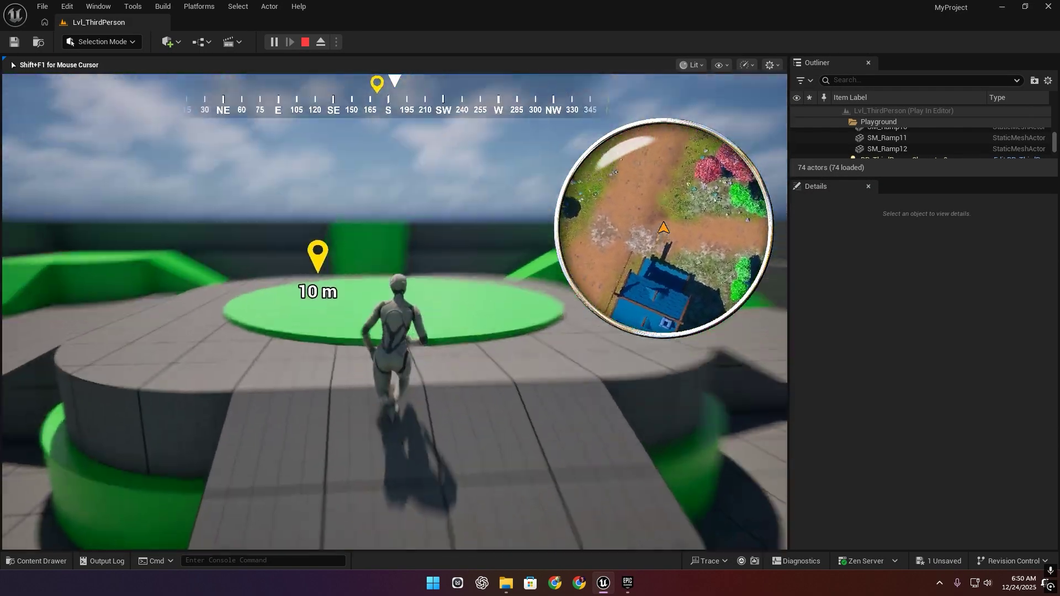
key(w)
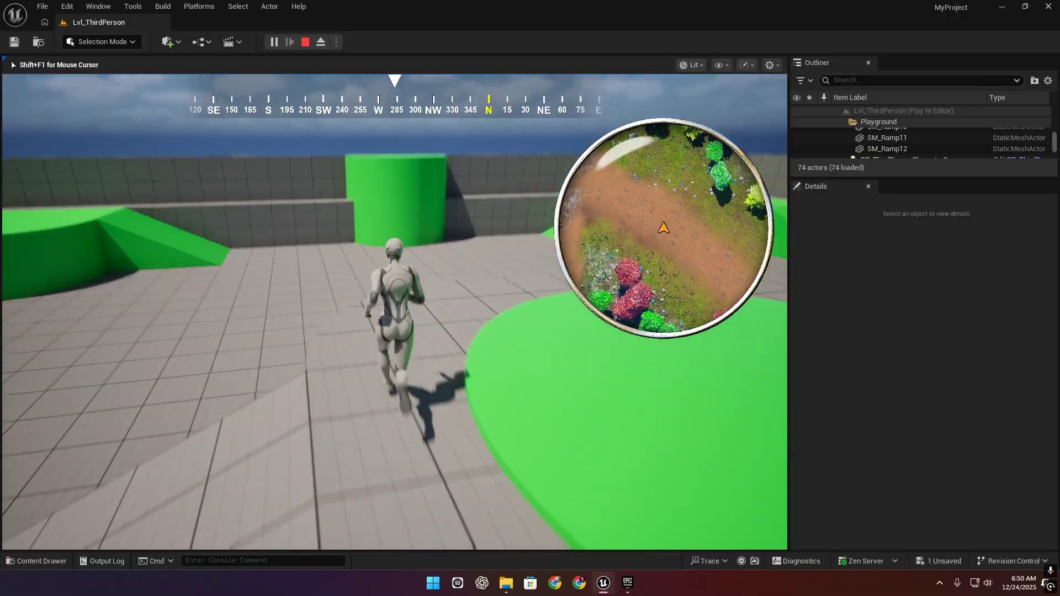
key(Escape)
Step: Add a Scene Capture 2D actor to the level and save the level
key(s)
right_drag(409, 267, 513, 323)
click(175, 45)
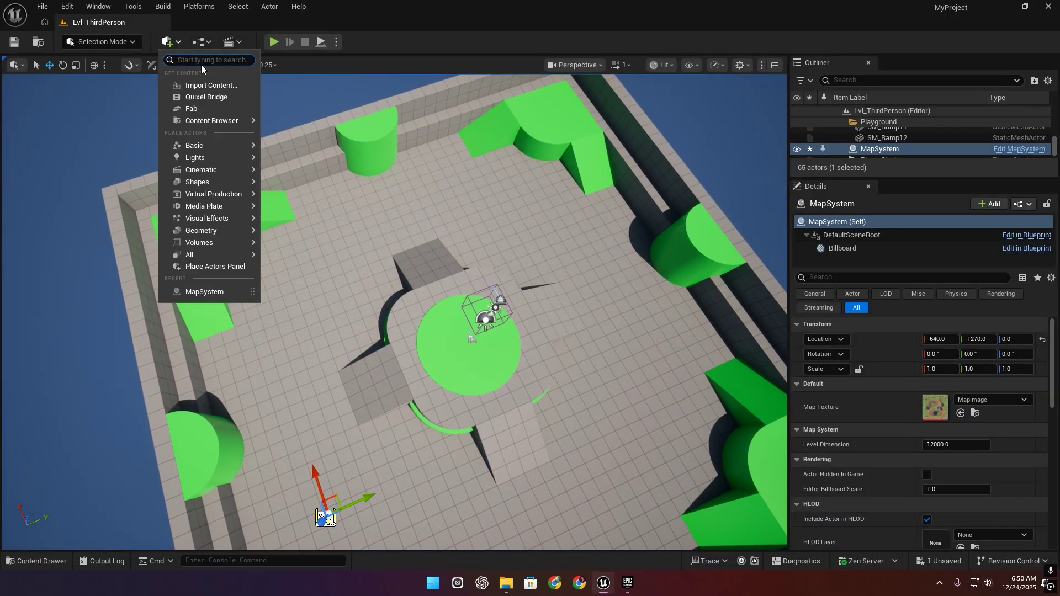
text(2d)
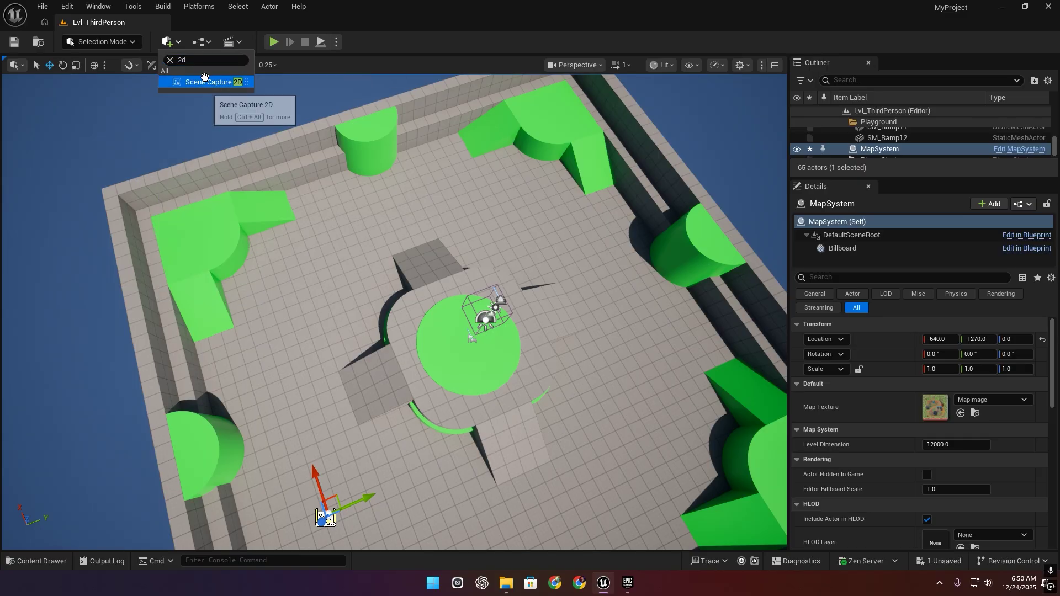
click(212, 84)
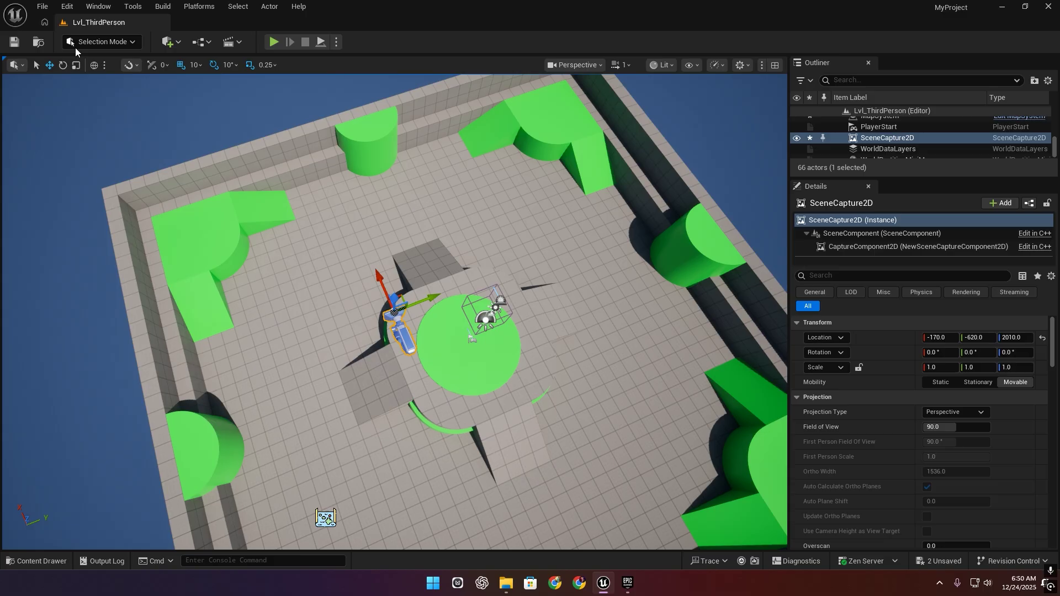
click(21, 43)
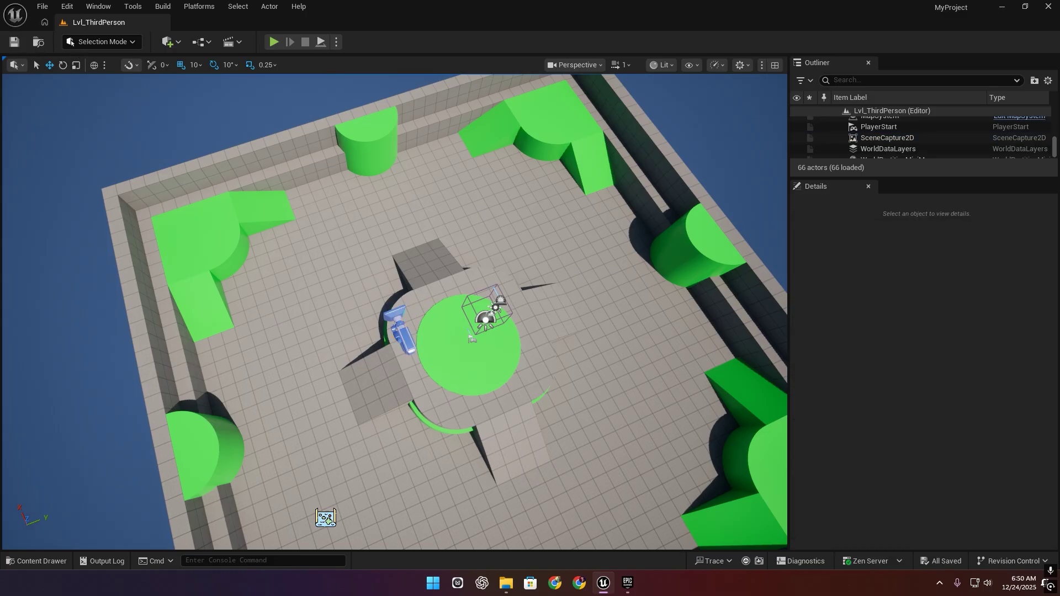
Step: Reset the SceneCapture2D actor's location to 0, 0, 0 and focus the view on it
click(889, 138)
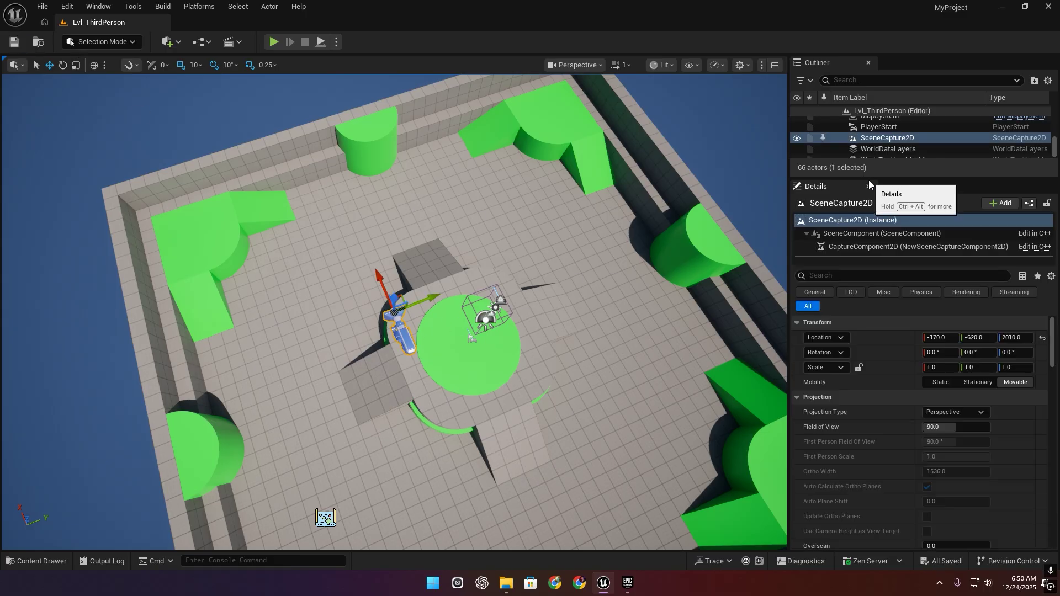
drag(865, 177, 865, 245)
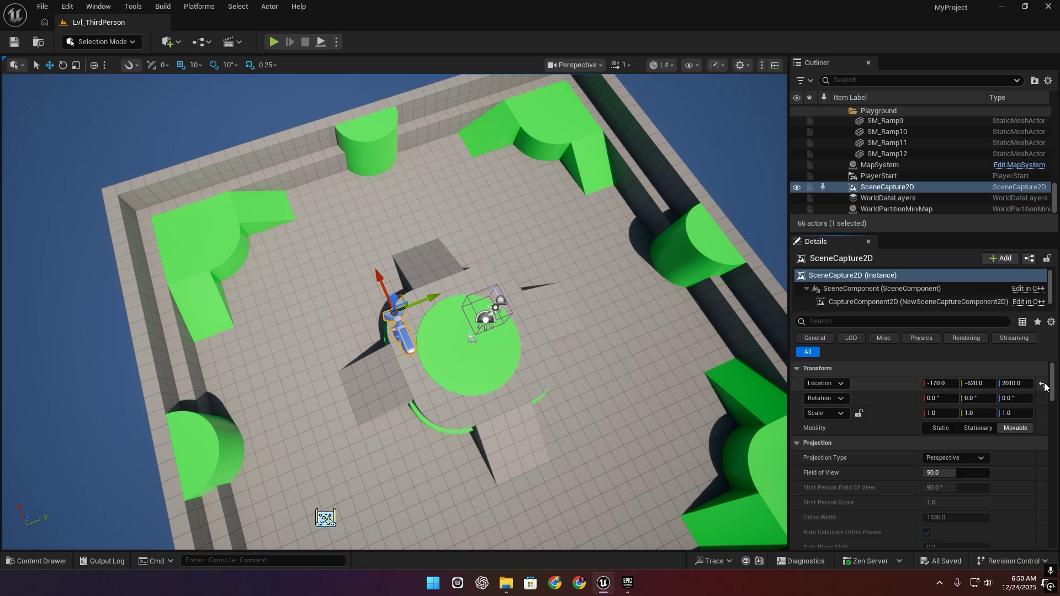
click(1043, 384)
key(f)
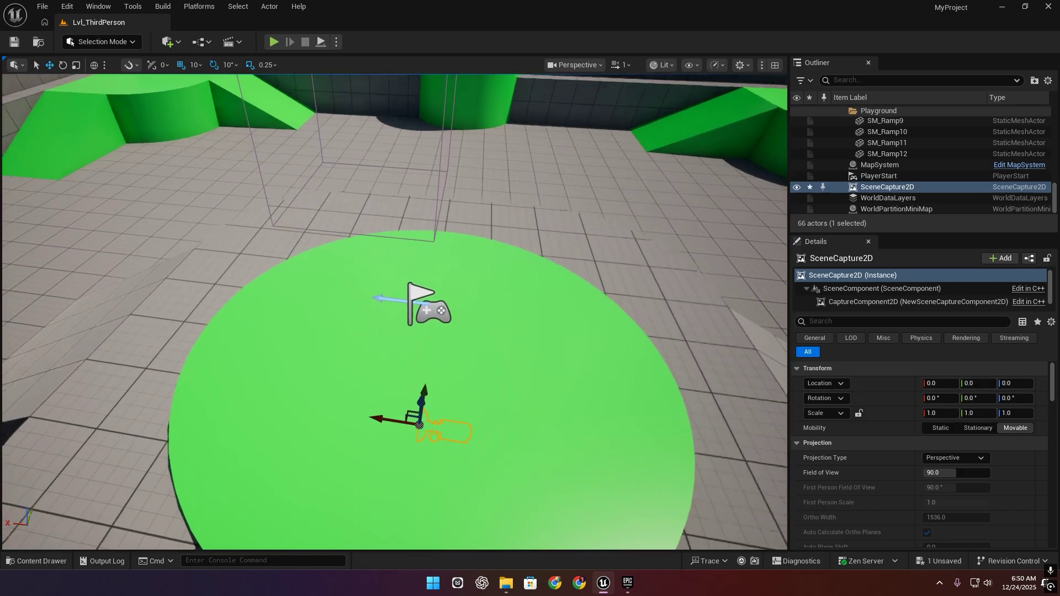
Step: Set the SceneCapture2D actor's Z location to 1000
click(1007, 384)
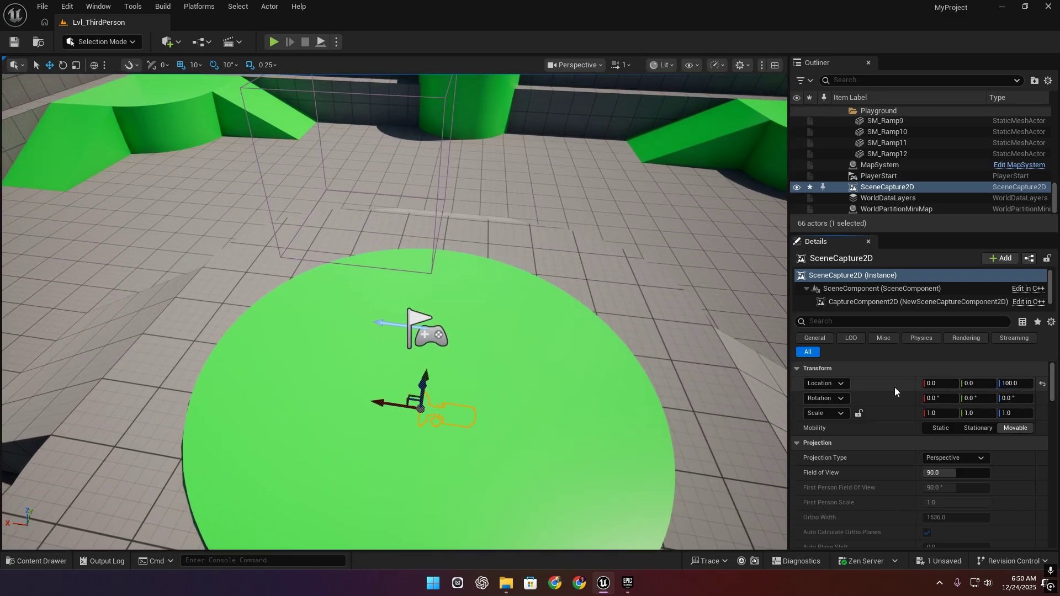
text(1)
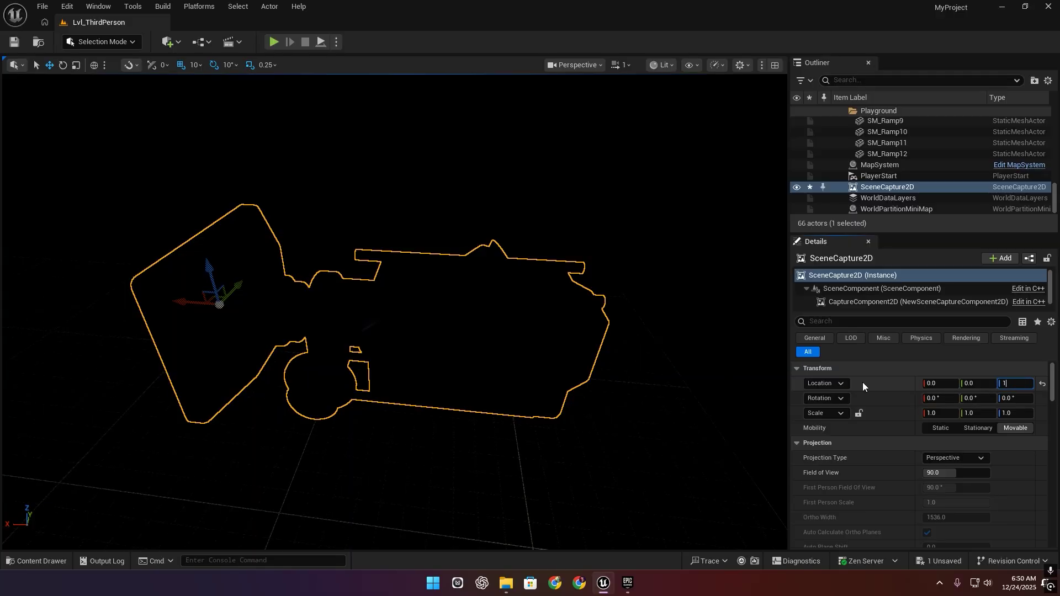
text(000)
key(Return)
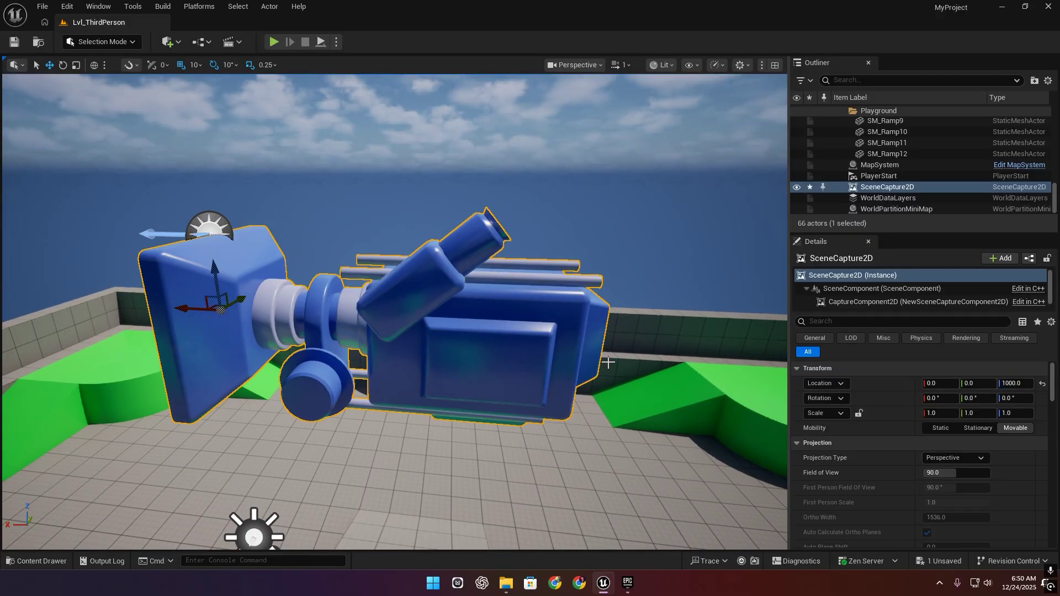
scroll(608, 362, down, 8)
middle_drag(608, 362, 614, 405)
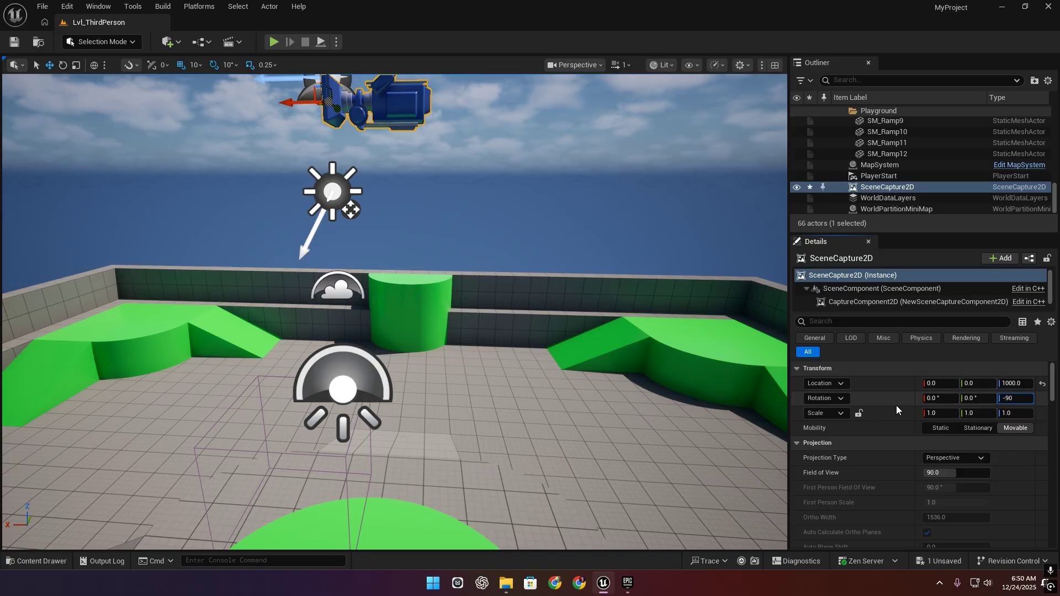
text(-90)
key(Return)
click(1041, 400)
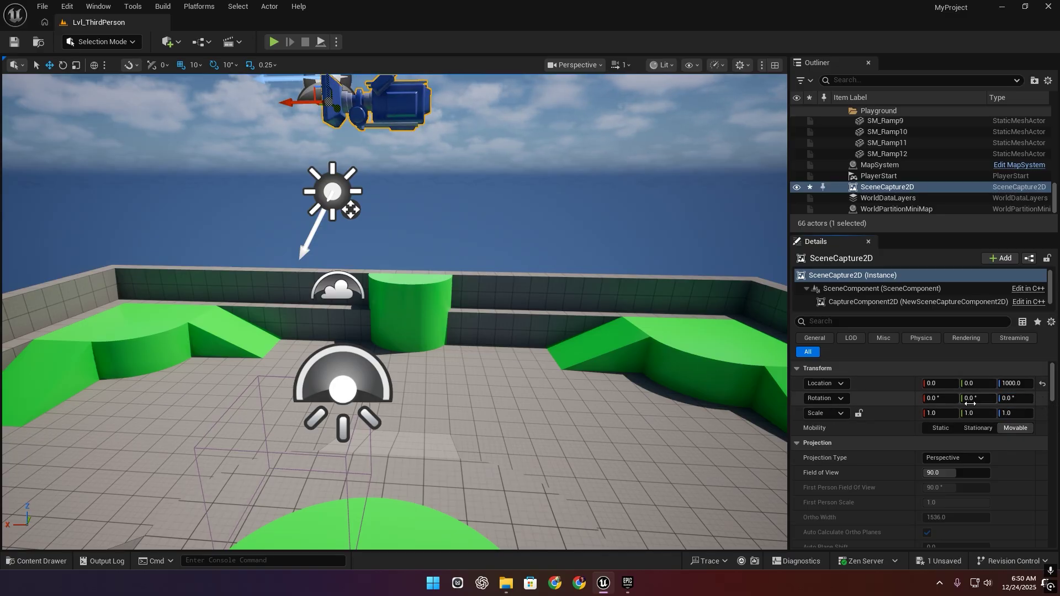
Step: Set the SceneCapture2D actor's Y rotation to -90° and its projection type to Orthographic
text(-90)
key(Return)
scroll(607, 403, down, 5)
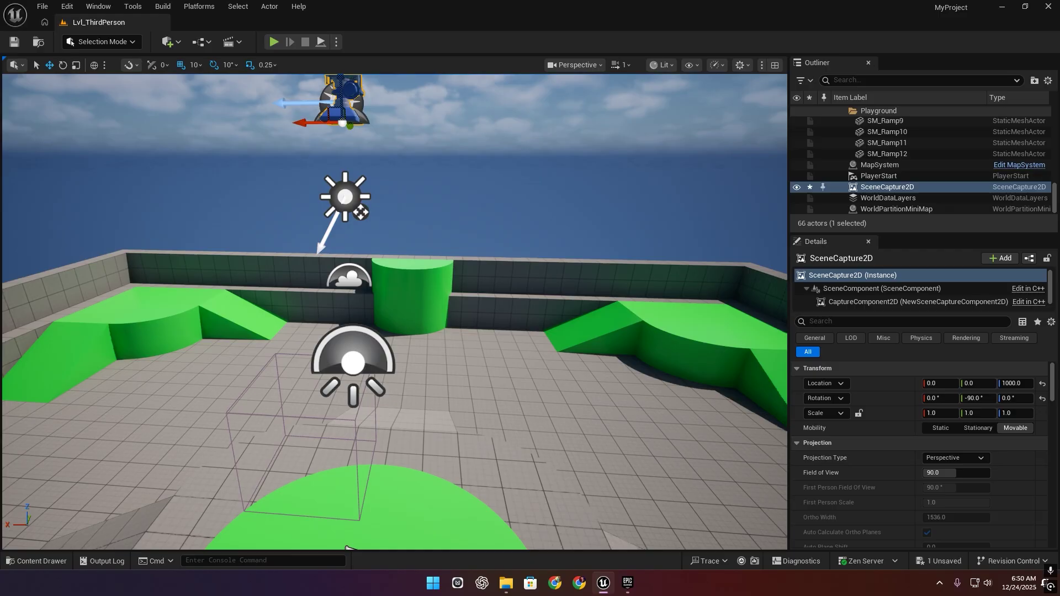
right_drag(607, 403, 605, 431)
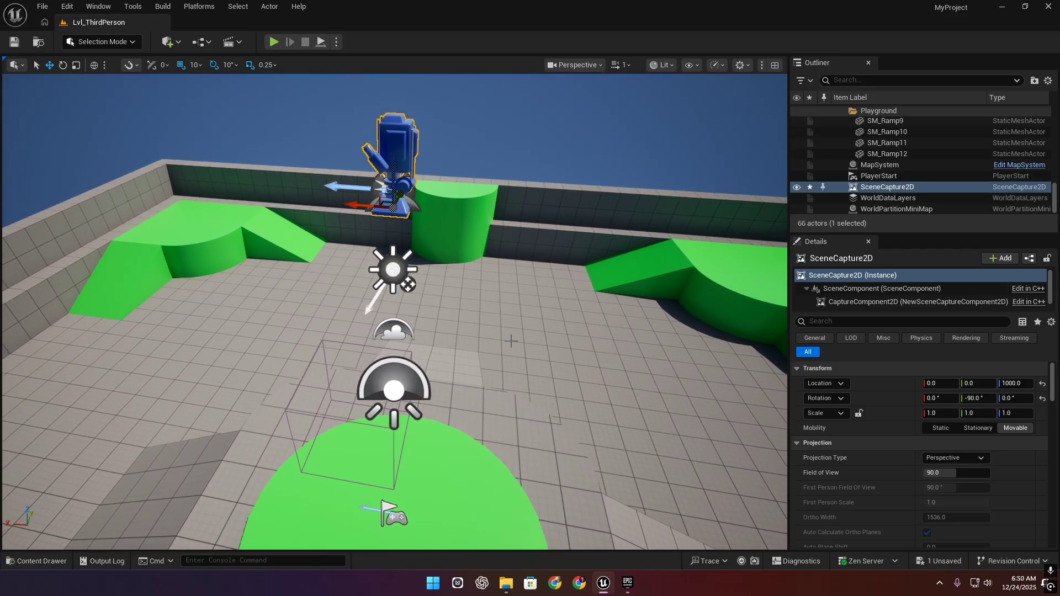
click(946, 457)
click(944, 482)
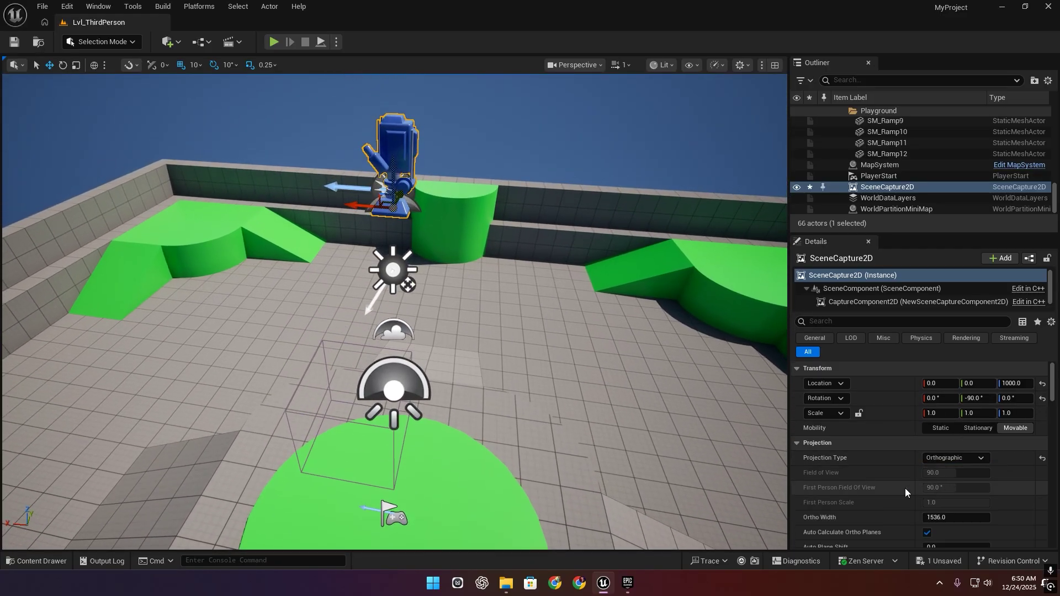
Step: Create a render target as the SceneCapture2D's texture target, saved as NewTextureRenderTarget2D in the MapSystem Texture folder
scroll(891, 464, down, 3)
scroll(891, 462, down, 5)
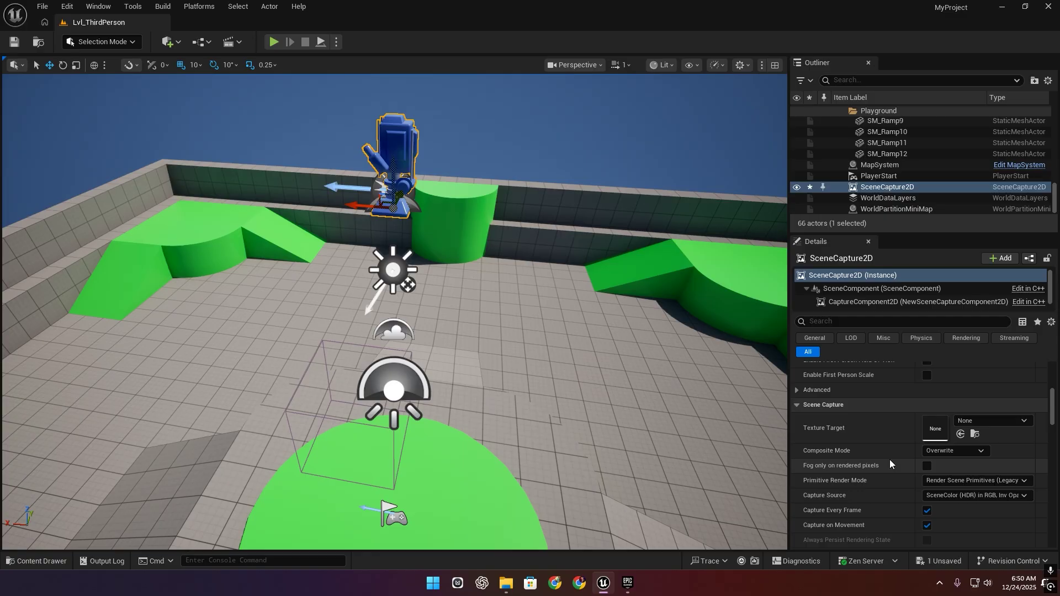
click(983, 421)
click(969, 178)
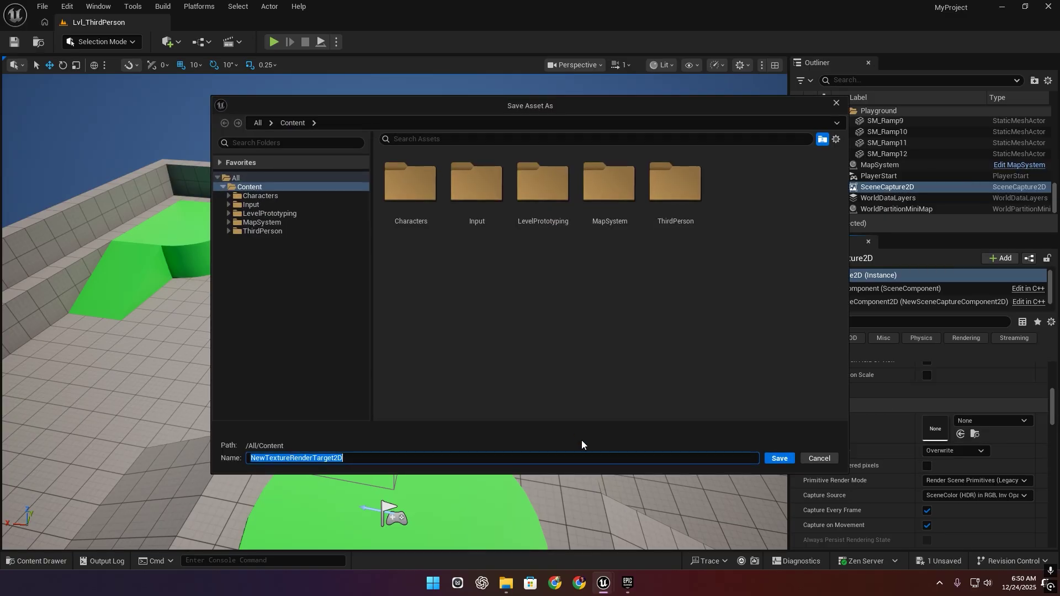
double_click(609, 185)
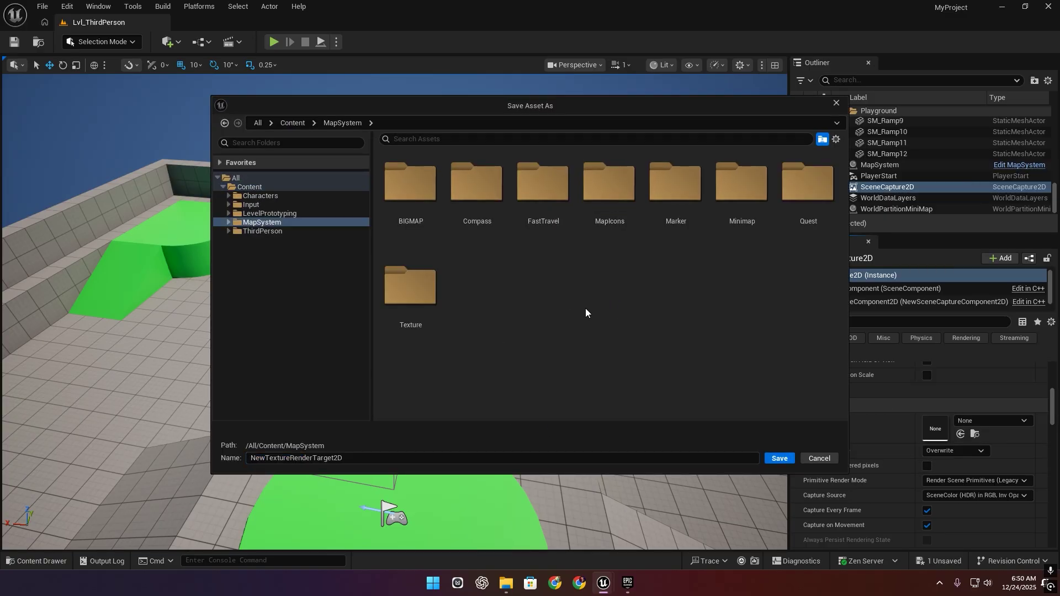
double_click(419, 303)
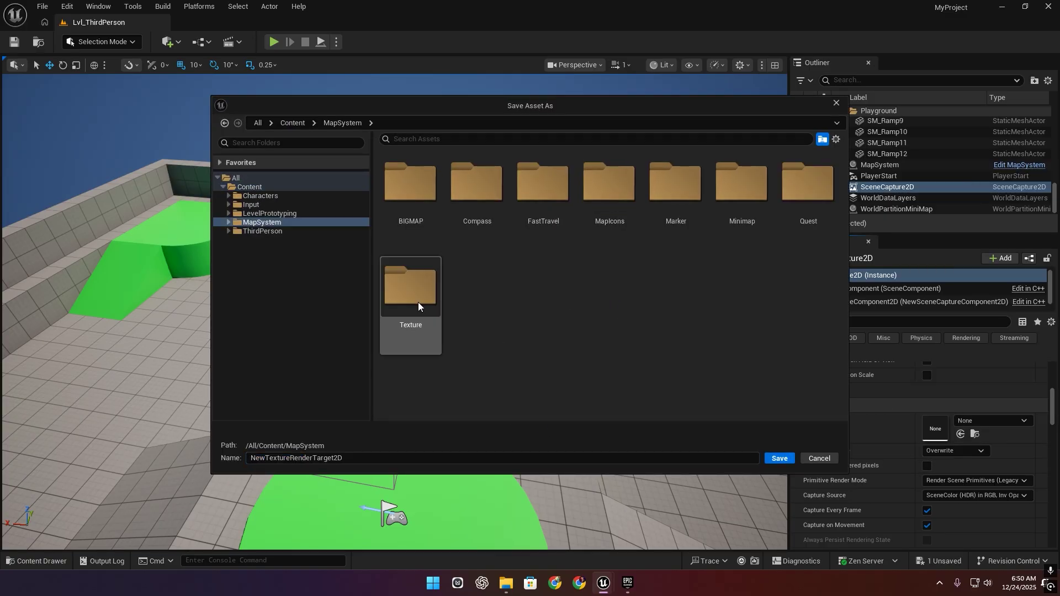
click(779, 458)
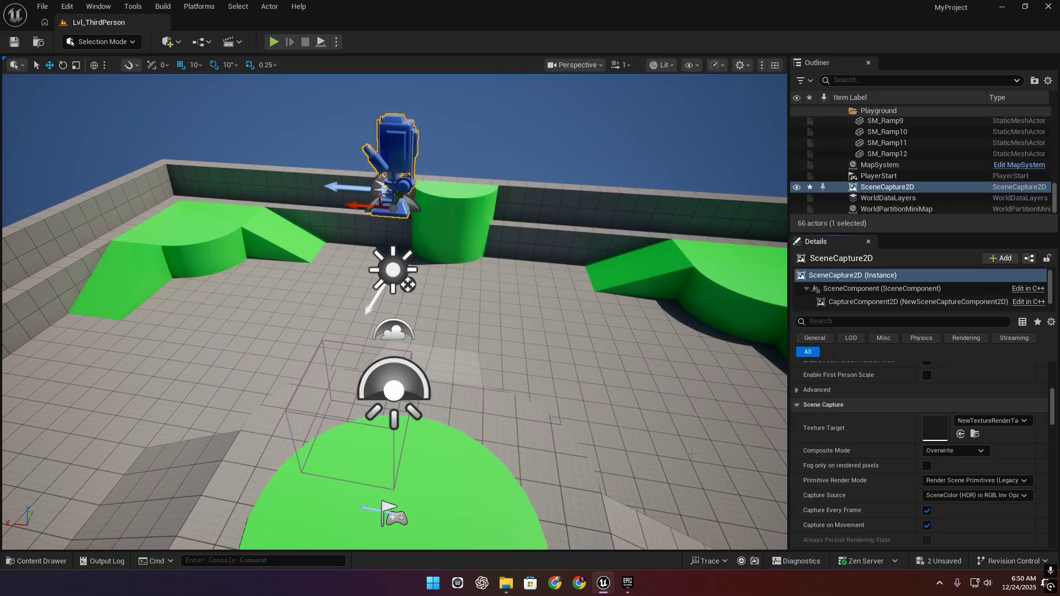
Step: Open the new render target in a docked editor and set both Size X and Size Y to 2048
double_click(942, 432)
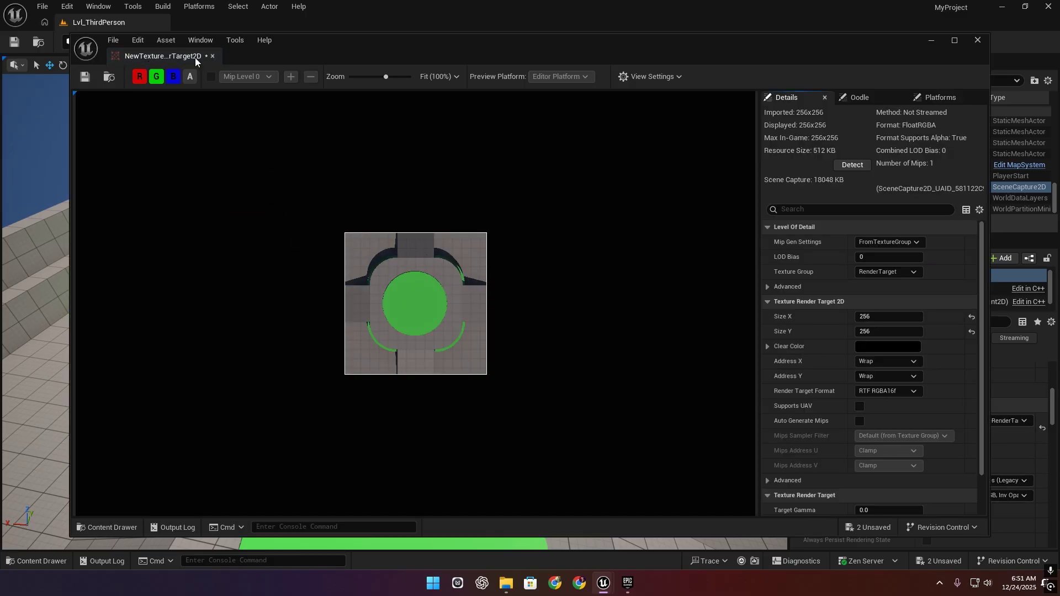
drag(195, 58, 232, 23)
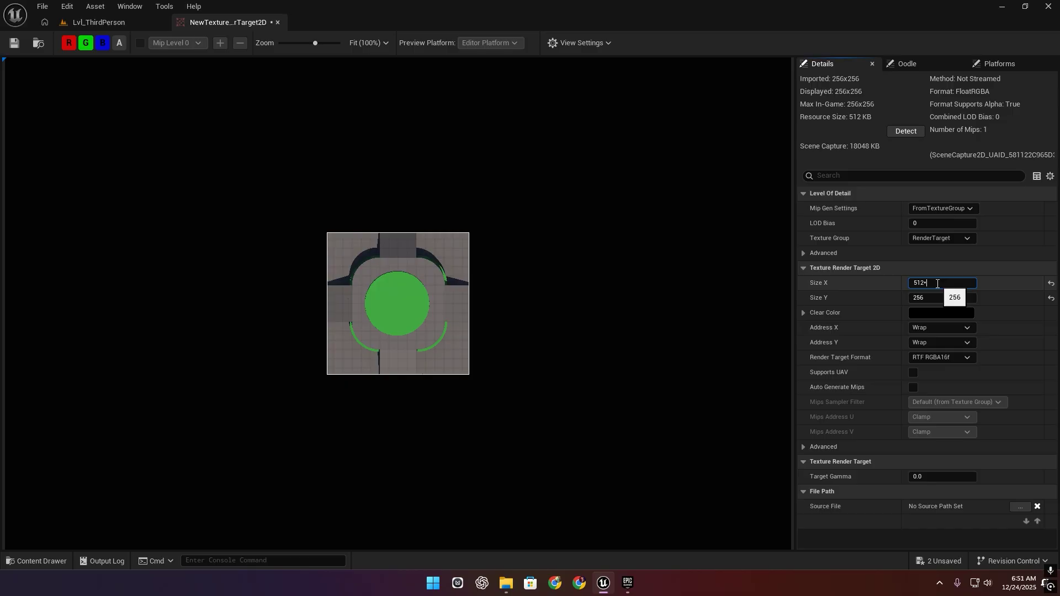
key(Return)
click(920, 285)
key(ctrl+c)
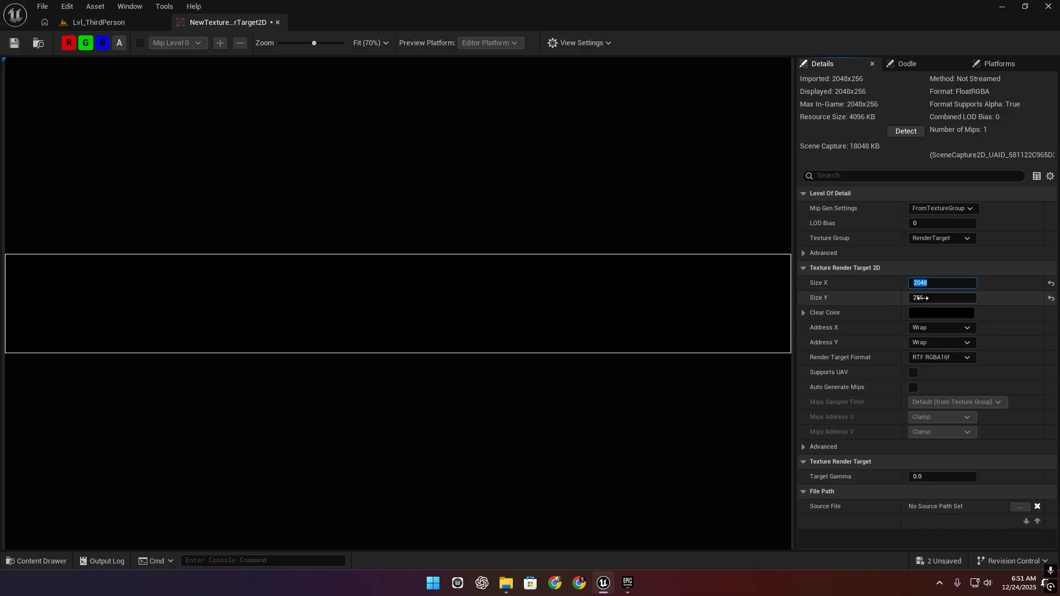
click(923, 298)
key(ctrl+v)
key(Return)
scroll(172, 94, down, 3)
Step: Check the resized render target, and set the SceneCapture2D's ortho width to 5000 in the level
click(98, 22)
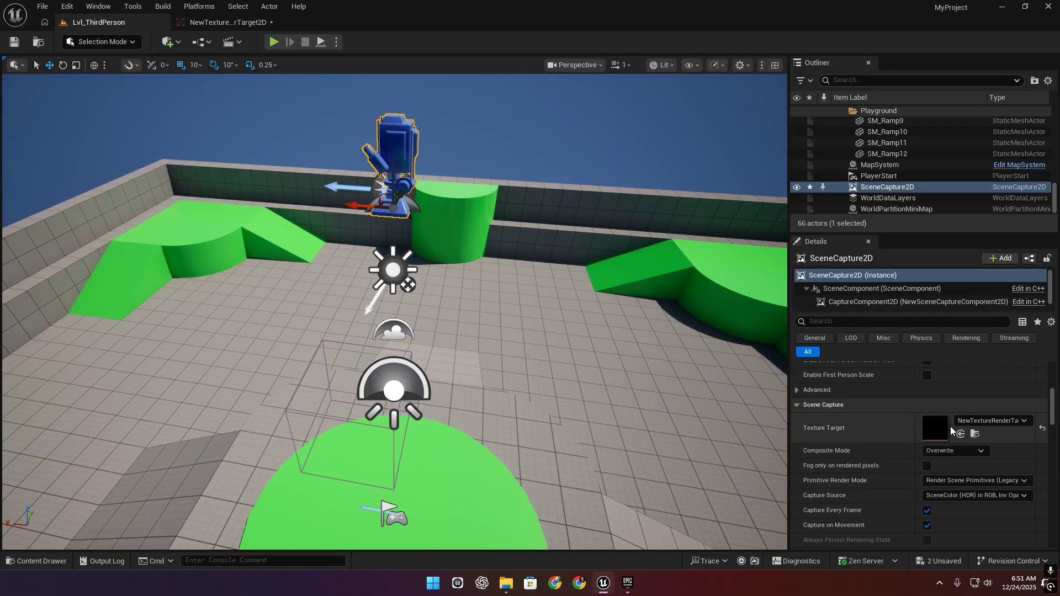
double_click(936, 429)
click(121, 23)
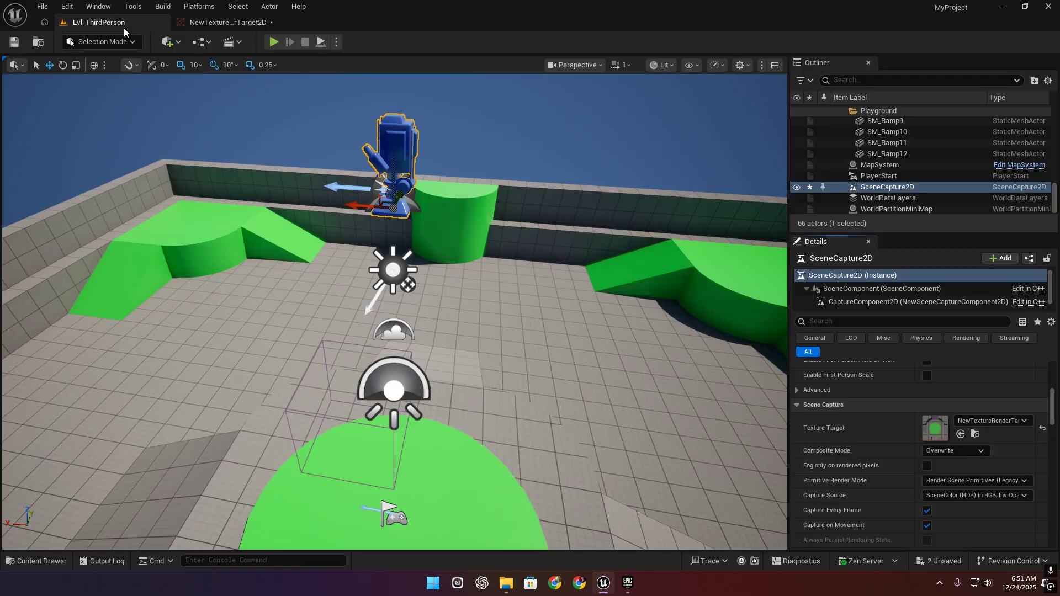
scroll(918, 459, up, 2)
scroll(913, 460, up, 2)
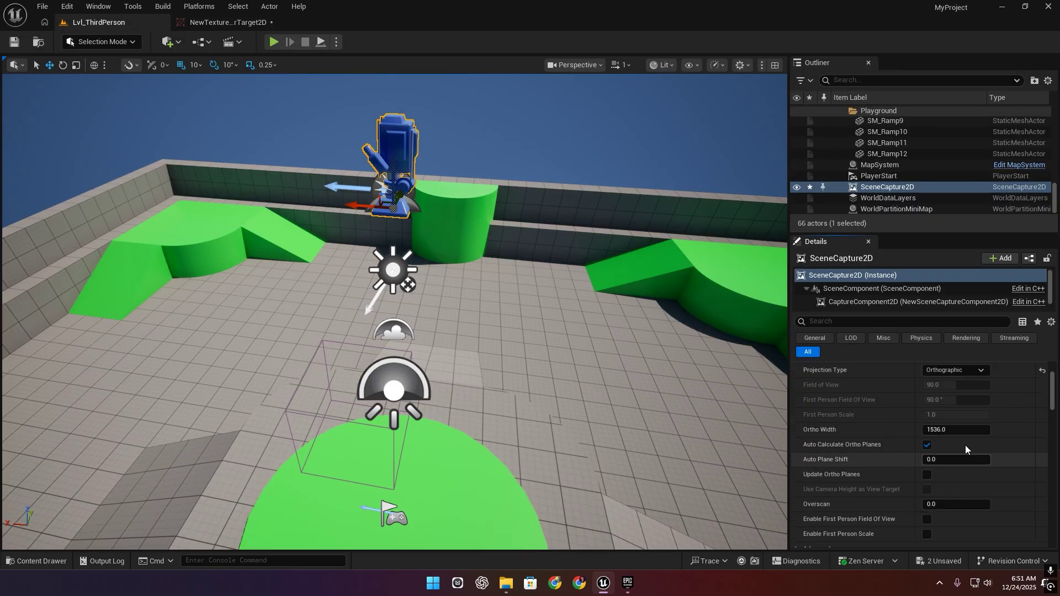
click(955, 429)
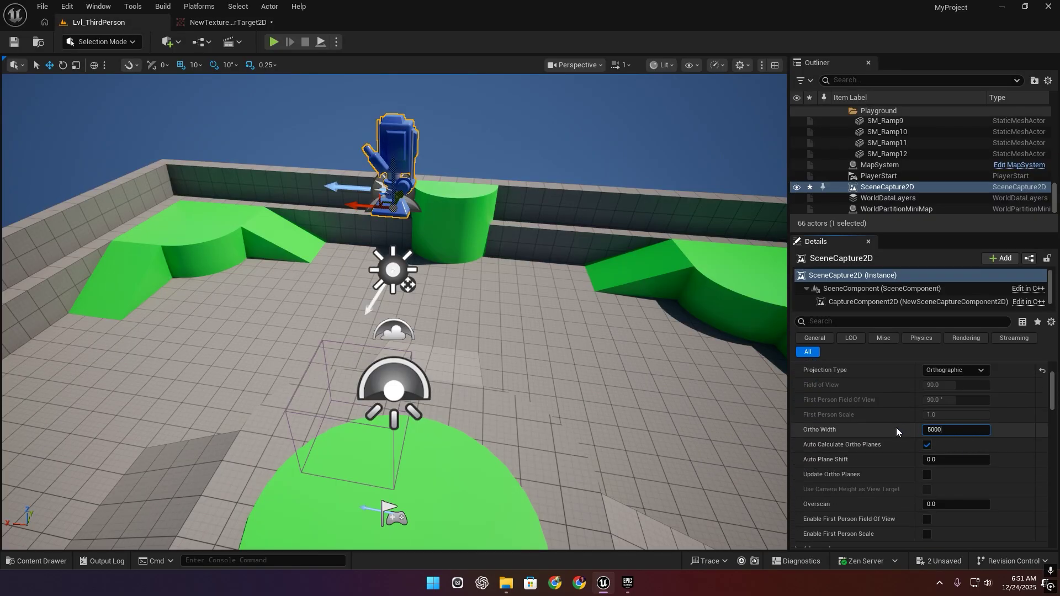
key(Return)
scroll(896, 427, down, 2)
scroll(952, 416, up, 2)
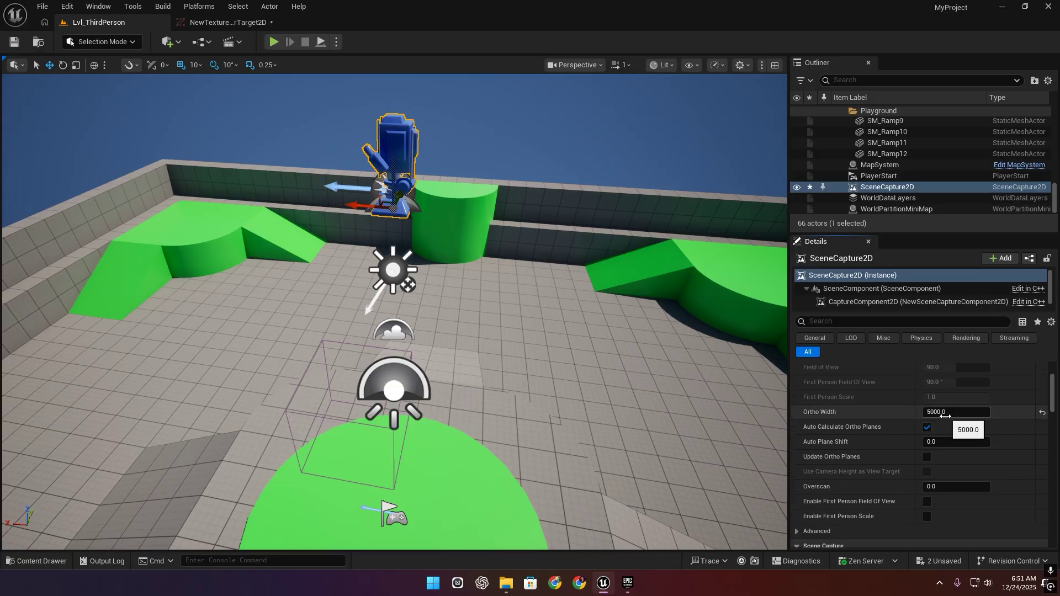
Step: Set the SceneCapture2D's ortho width to 4000 and check the level's coverage in the render target
key(Return)
scroll(938, 522, down, 2)
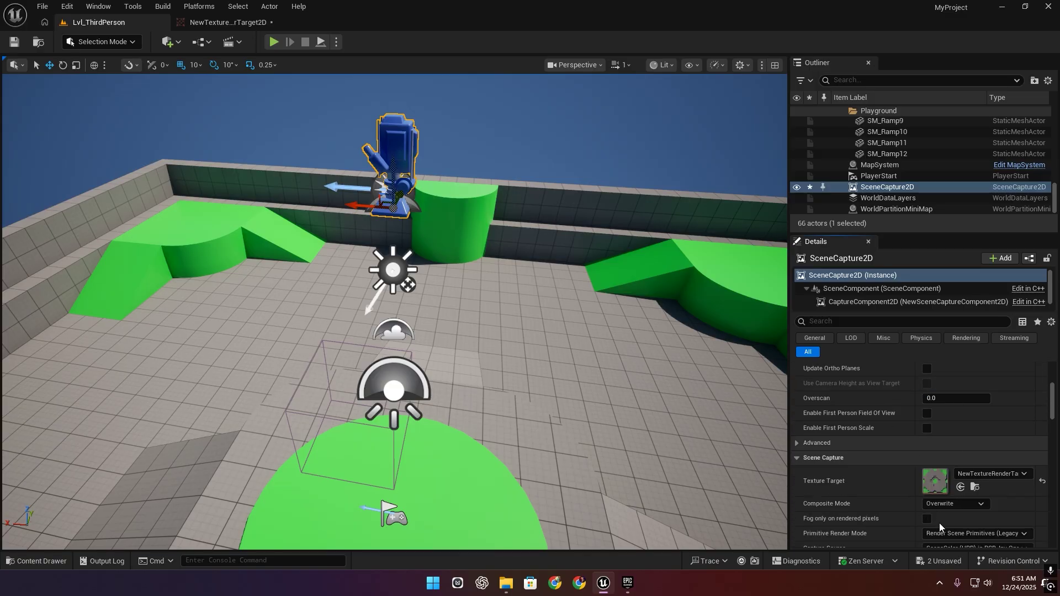
double_click(937, 485)
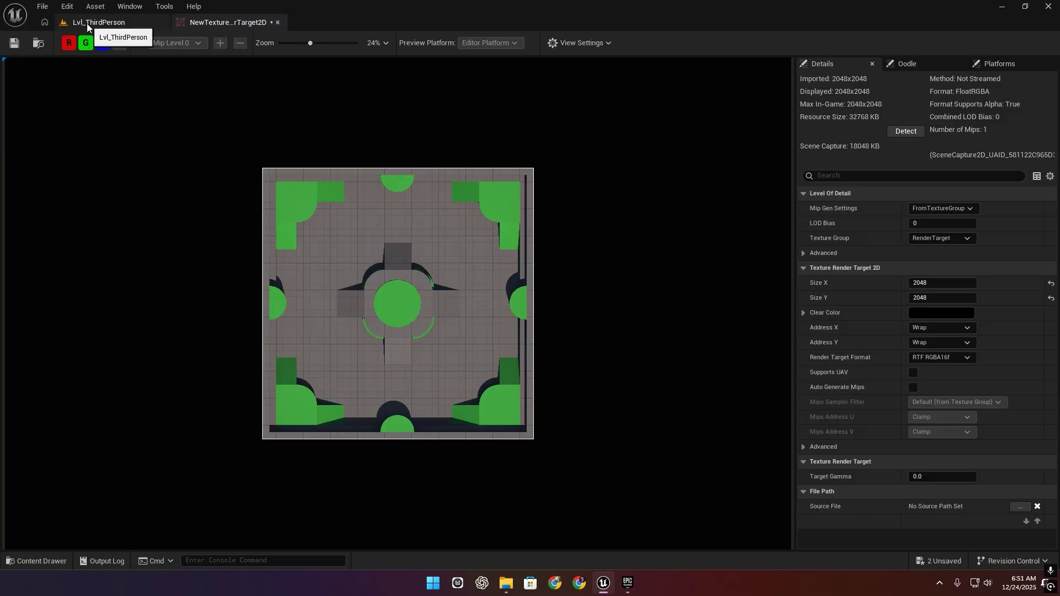
scroll(385, 246, up, 2)
click(127, 28)
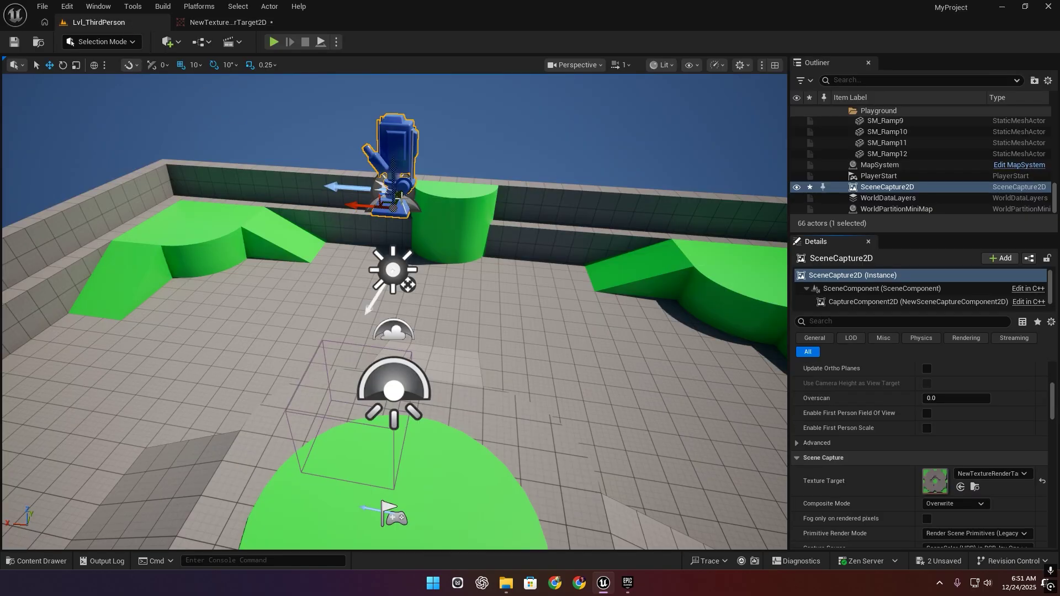
Step: Raise the SceneCapture2D to a Z location of 2000, and save and inspect its render target
scroll(549, 335, down, 5)
scroll(861, 386, up, 5)
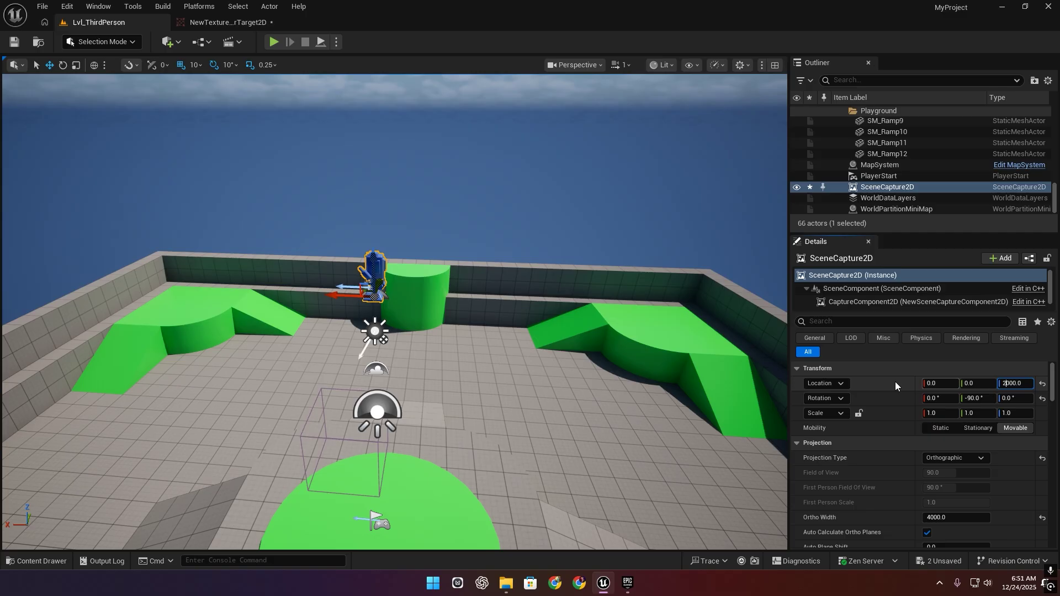
key(Return)
scroll(853, 414, down, 5)
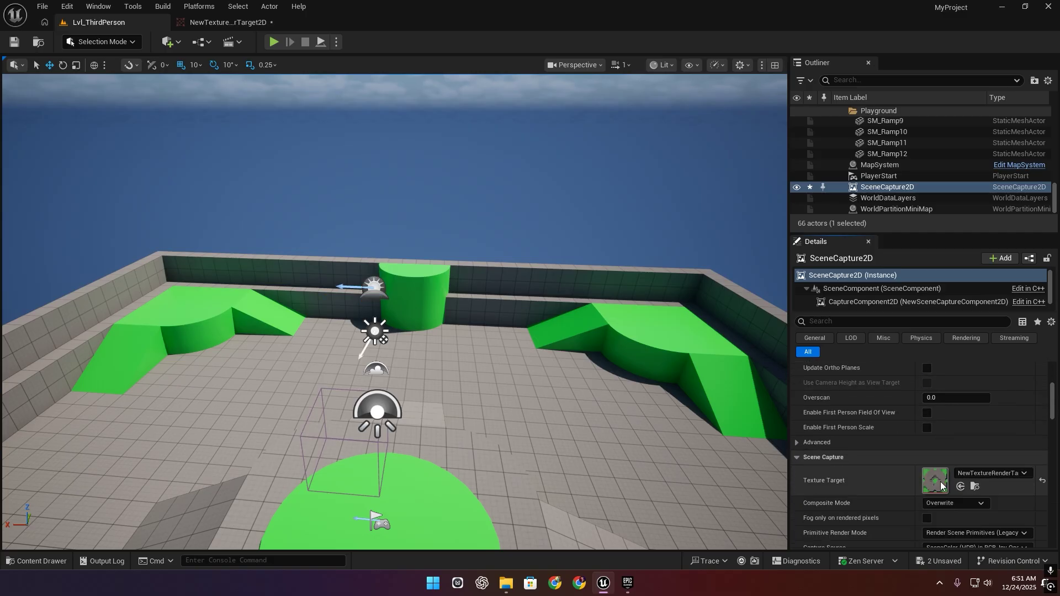
double_click(939, 481)
click(24, 44)
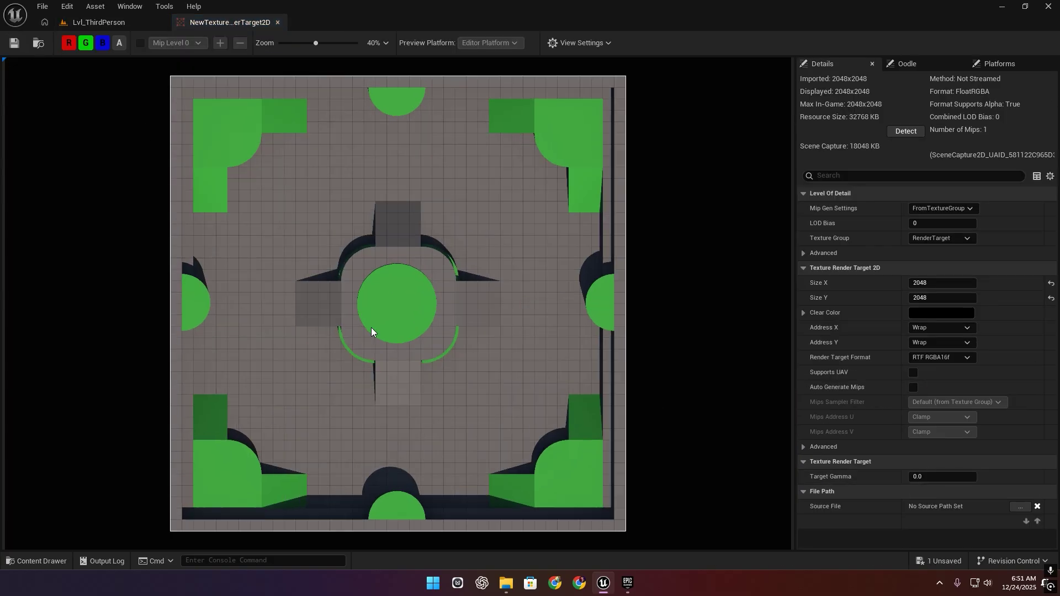
scroll(372, 329, up, 3)
scroll(373, 328, down, 5)
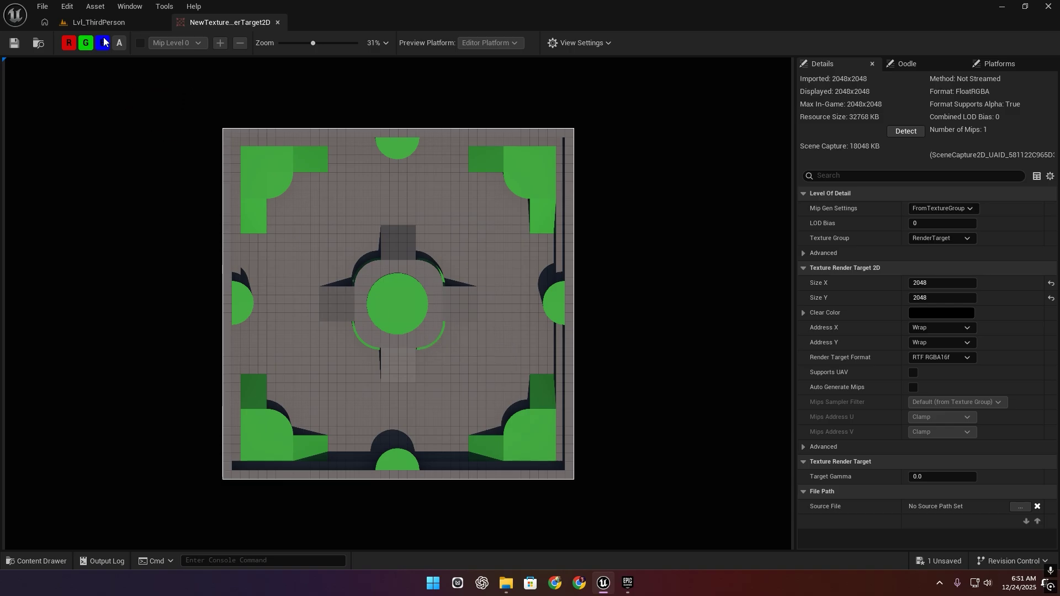
Step: Return to the level and focus the view on the floor
click(104, 23)
right_drag(508, 393, 452, 425)
scroll(501, 333, up, 3)
click(501, 334)
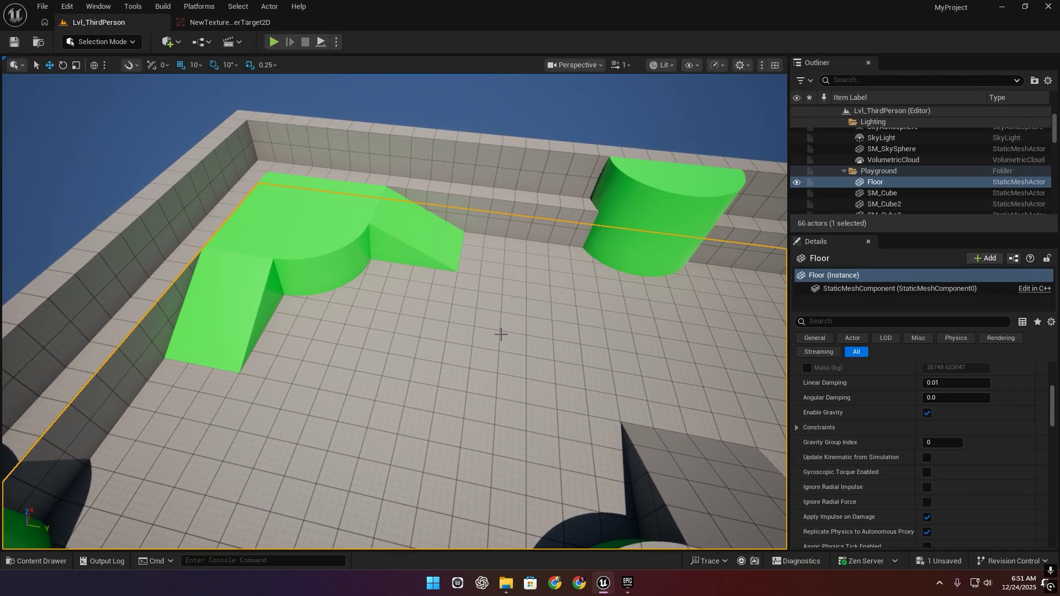
key(f)
key(ctrl+space)
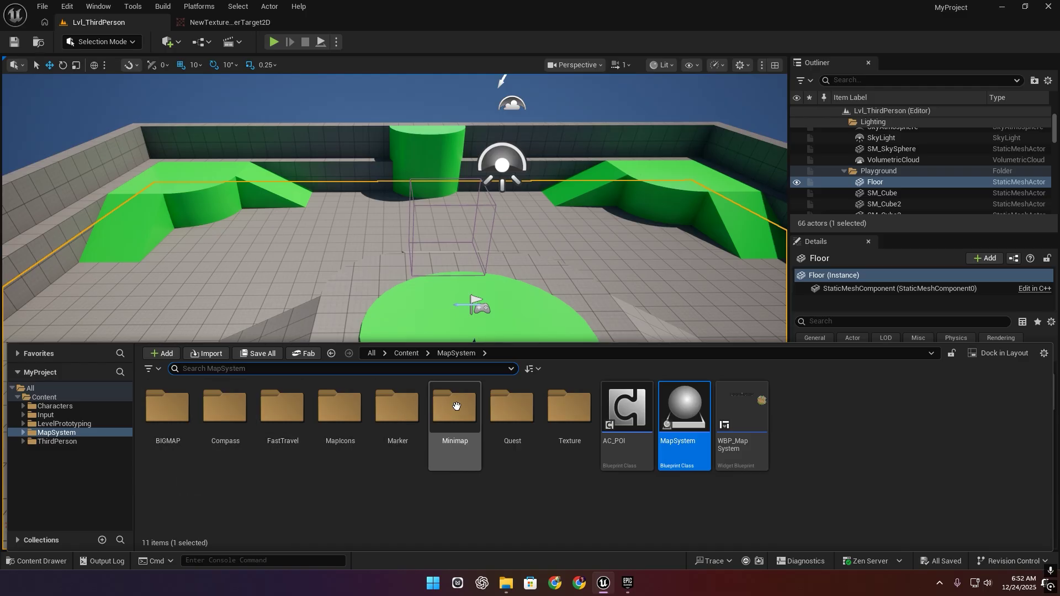
double_click(569, 408)
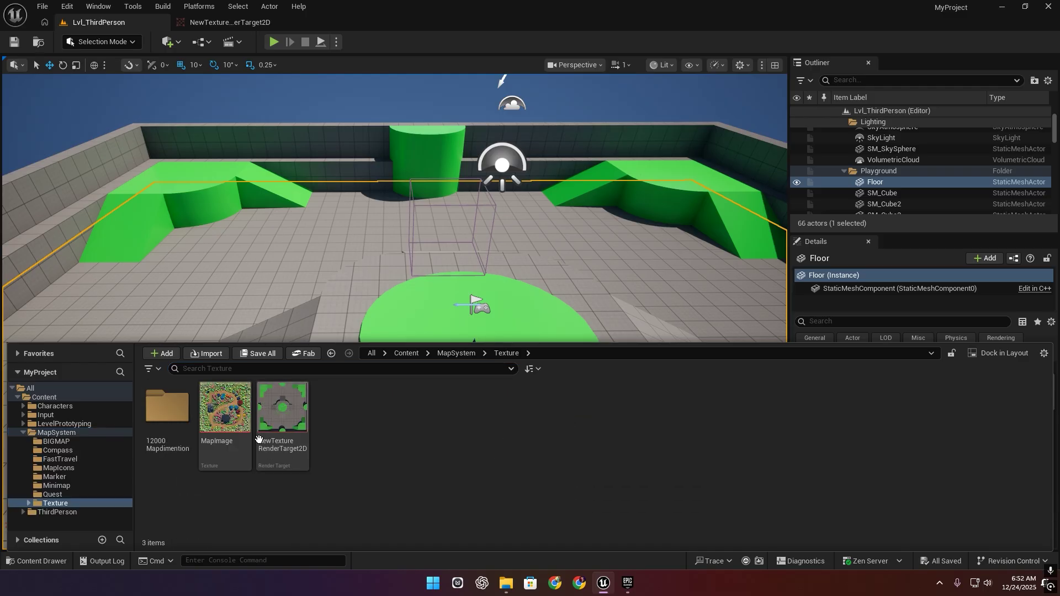
right_click(287, 428)
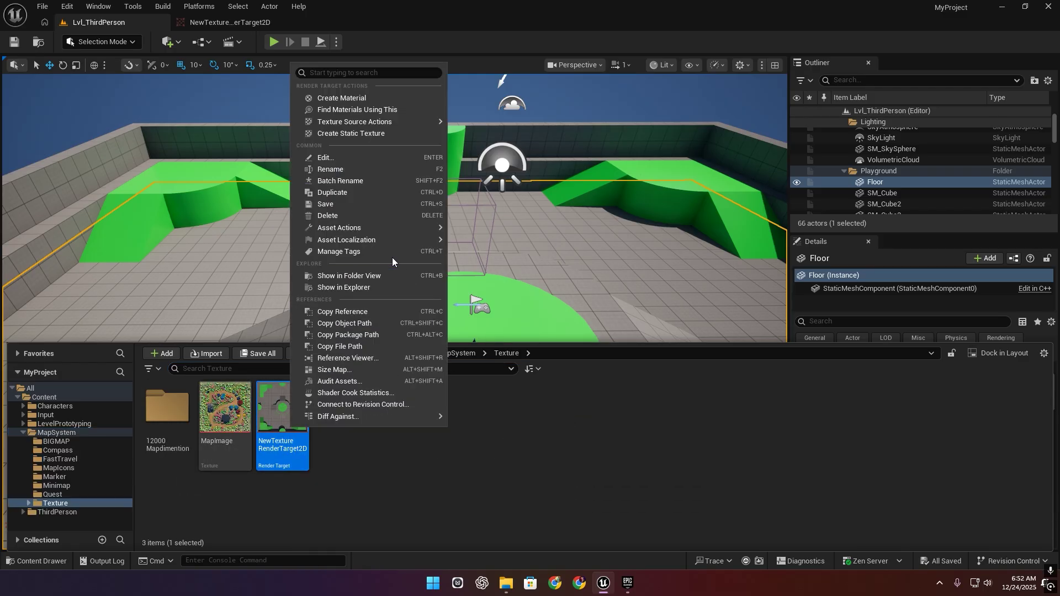
mouse_move(392, 230)
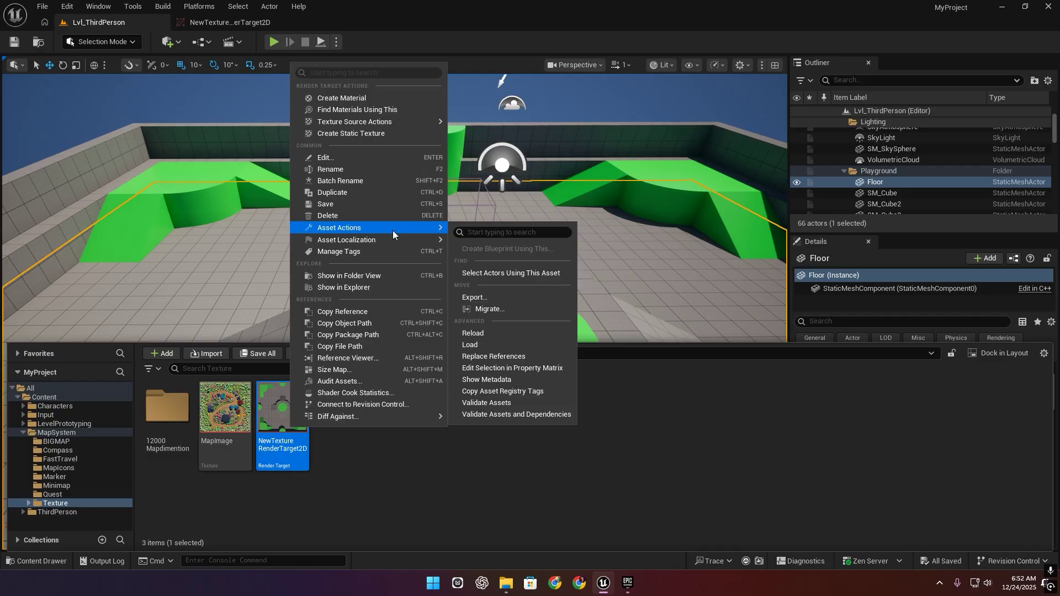
click(513, 299)
scroll(44, 160, up, 3)
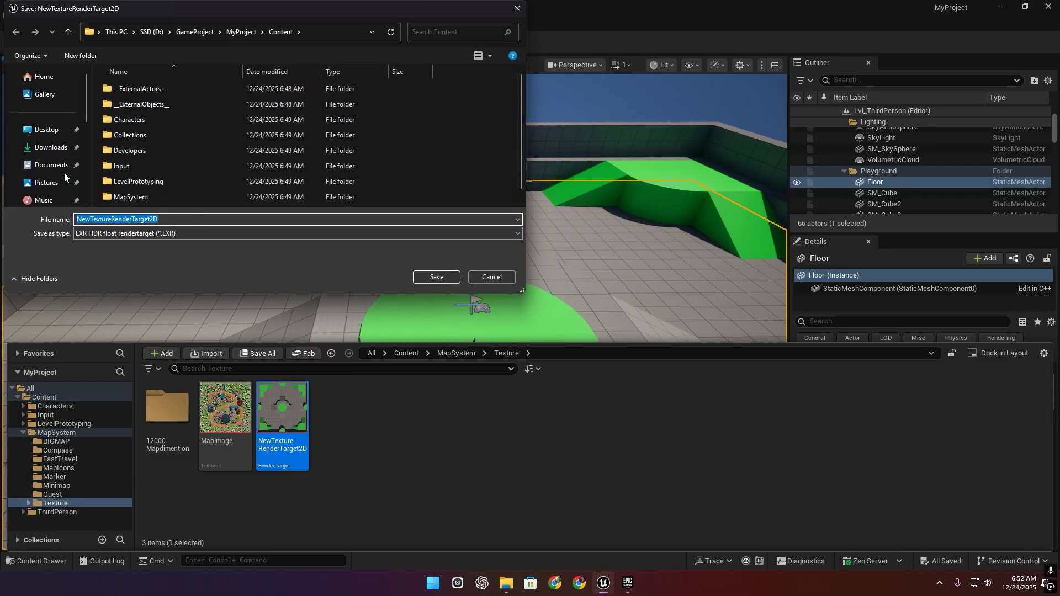
click(46, 129)
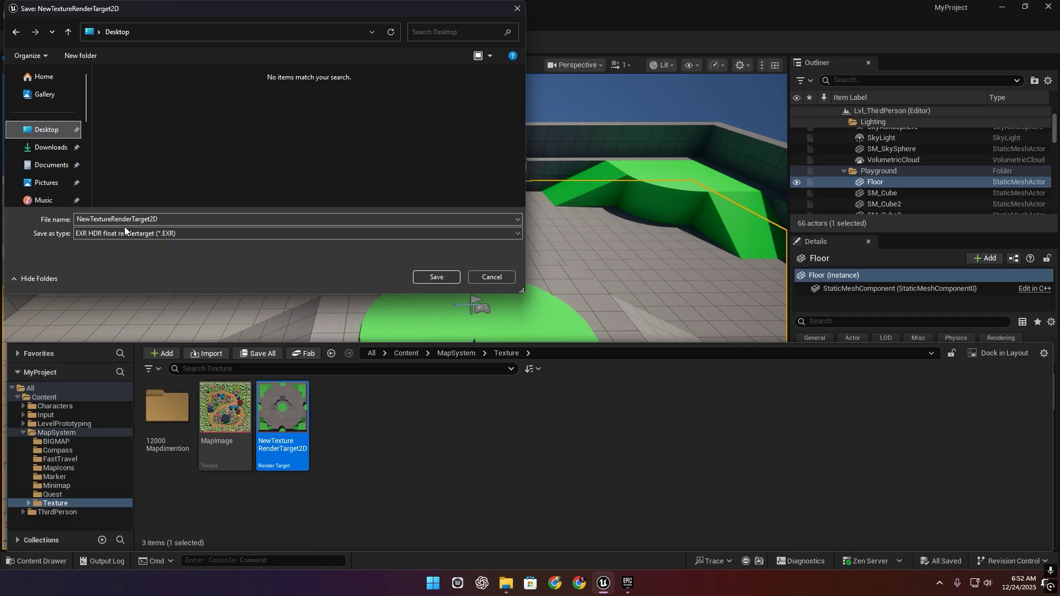
click(491, 277)
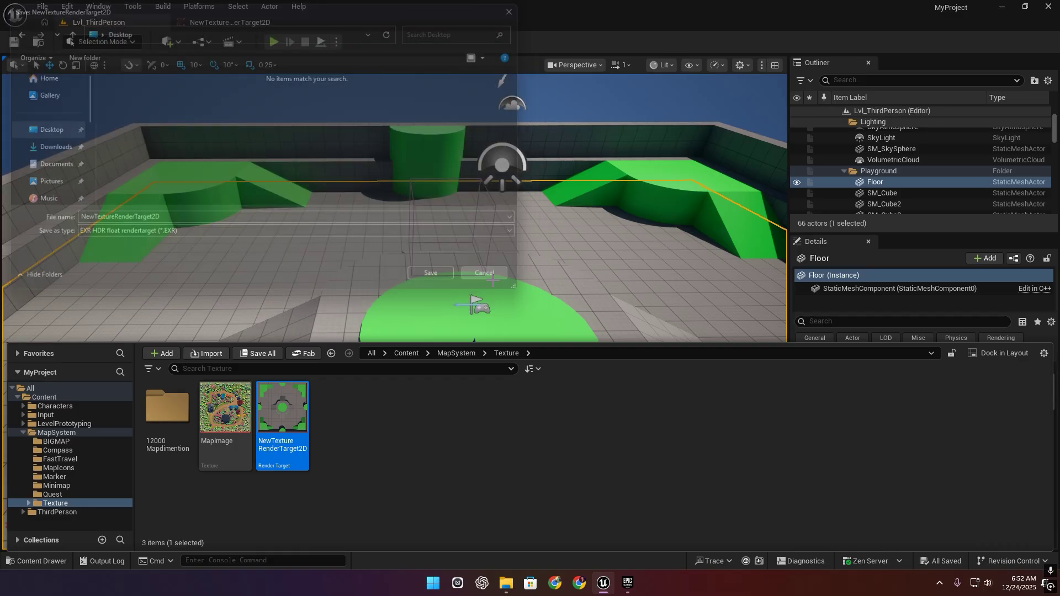
Step: Set the SceneCapture2D's capture source to Final Color (LDR) in RGB
right_drag(497, 278, 505, 243)
right_drag(575, 215, 462, 259)
click(414, 241)
key(f)
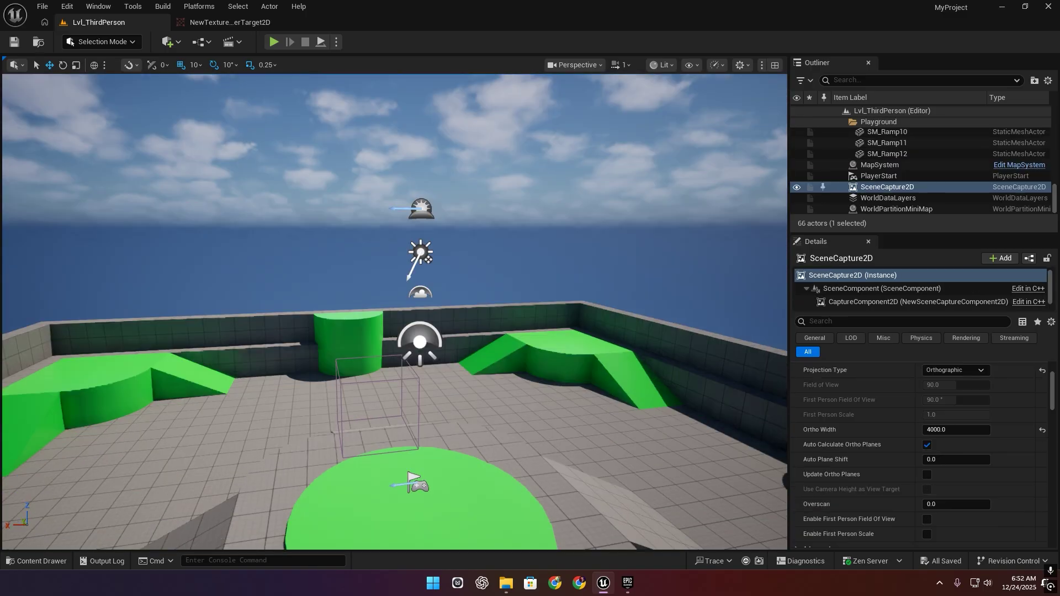
scroll(886, 414, up, 4)
scroll(869, 423, down, 10)
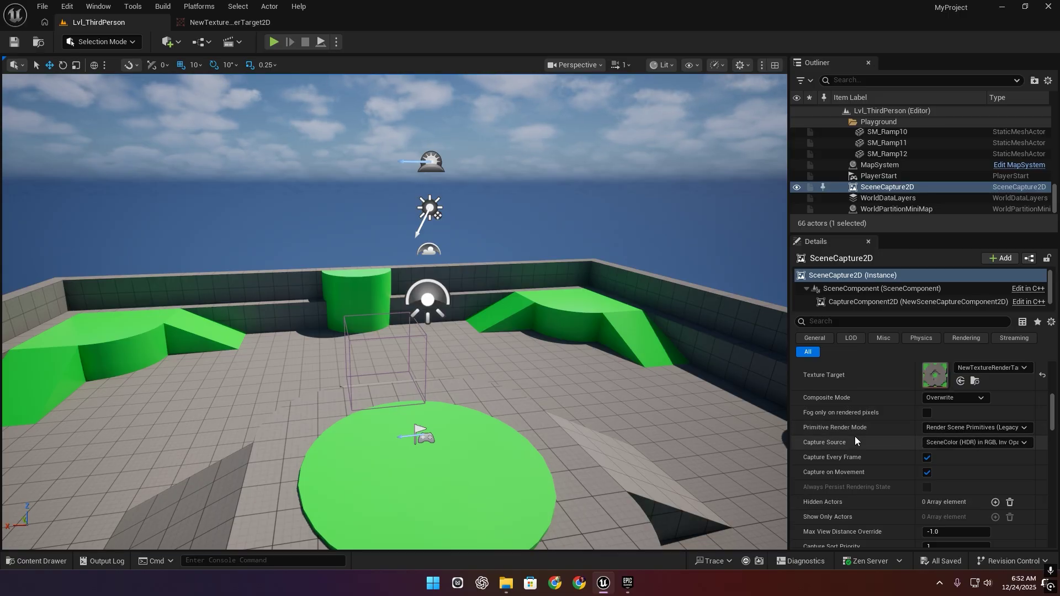
click(949, 442)
scroll(848, 445, down, 2)
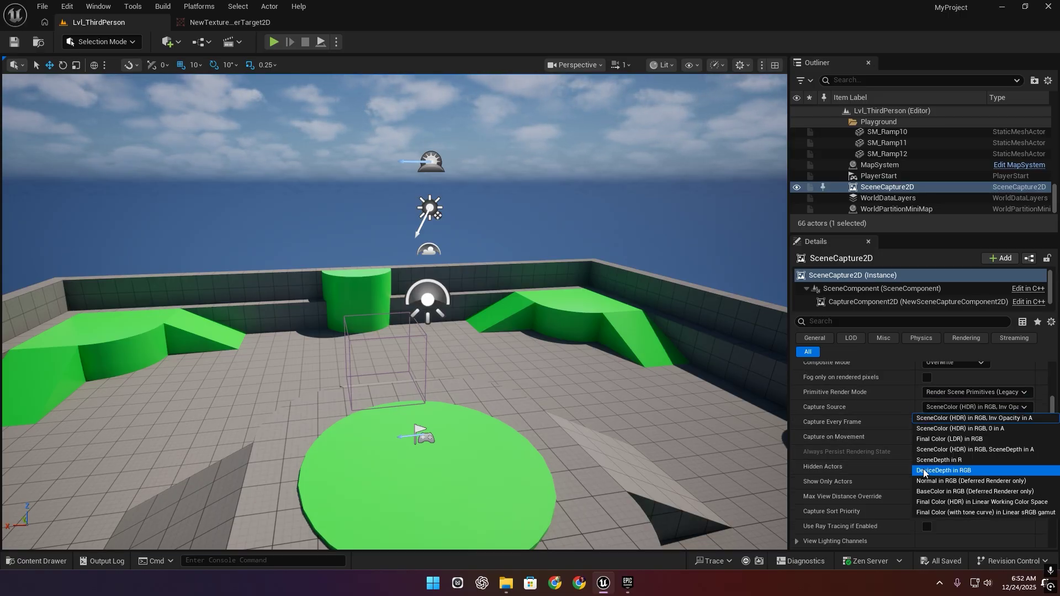
click(961, 442)
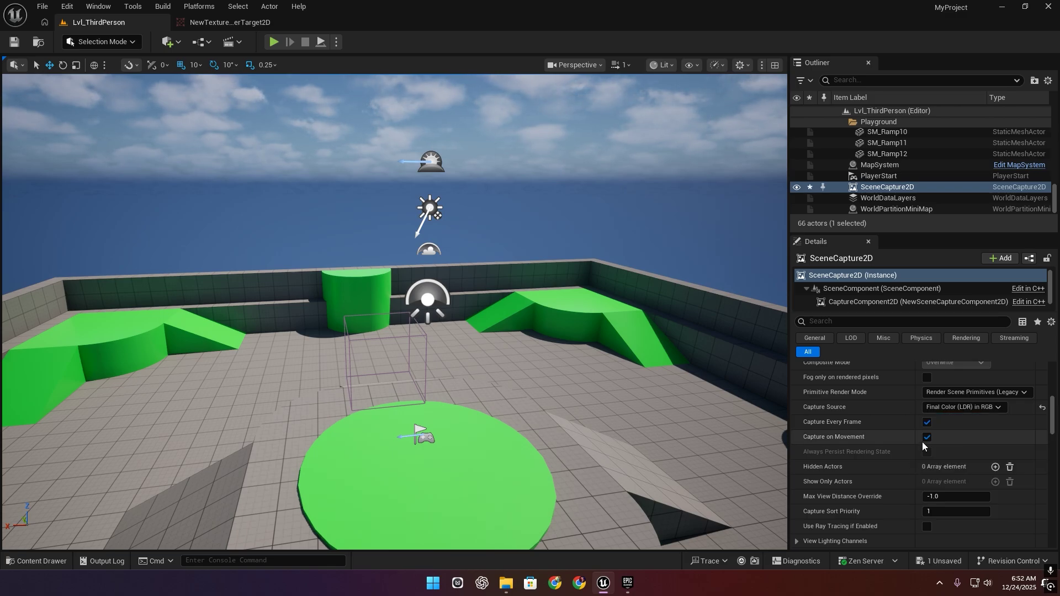
Step: Change the render target's format to RTF RGBA8, and refresh its capture by revisiting the level
scroll(861, 442, up, 3)
double_click(935, 409)
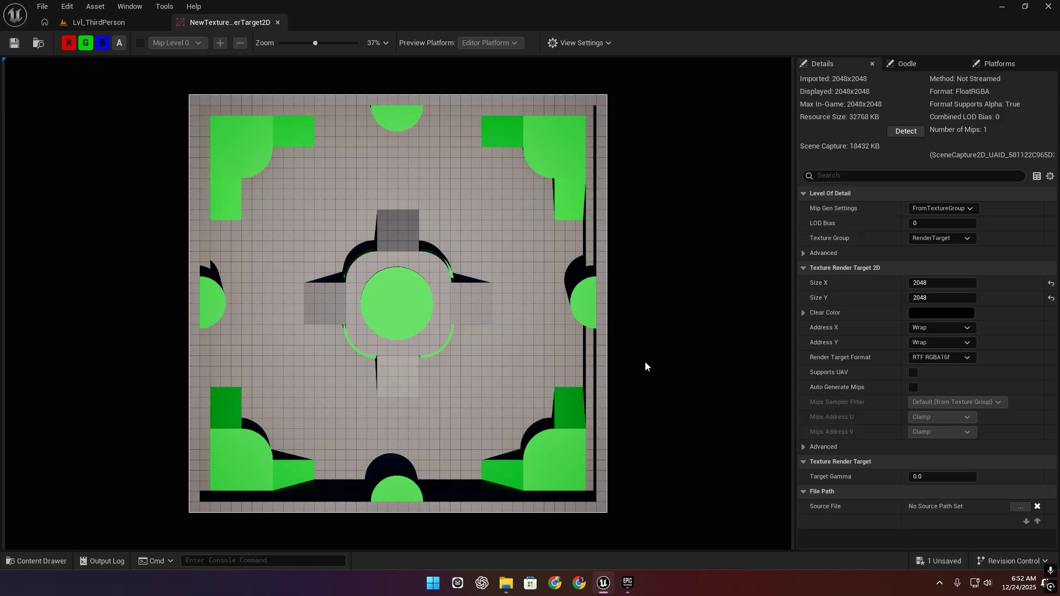
click(931, 358)
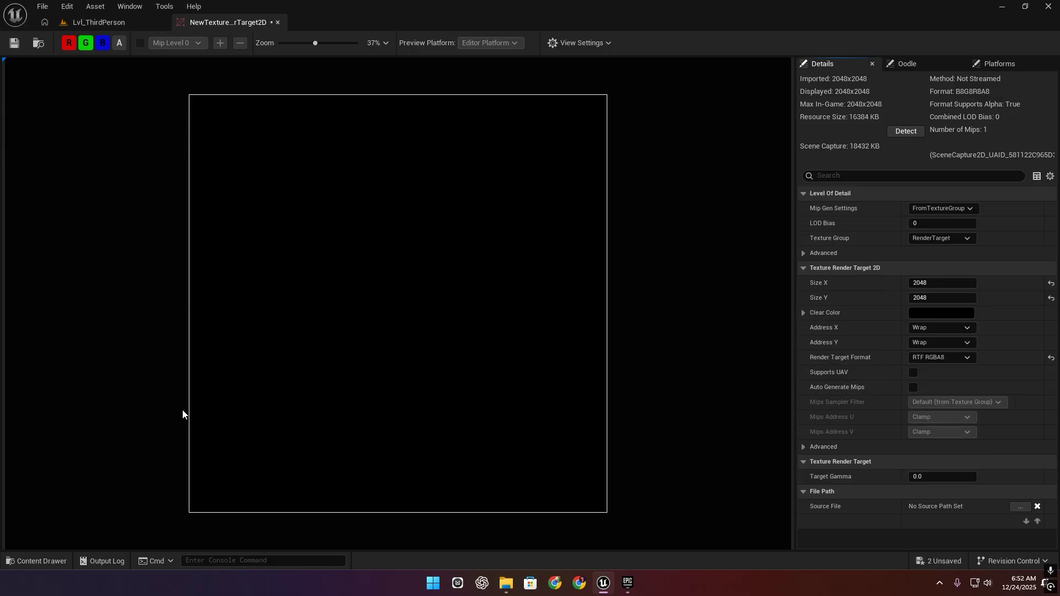
click(104, 23)
click(936, 415)
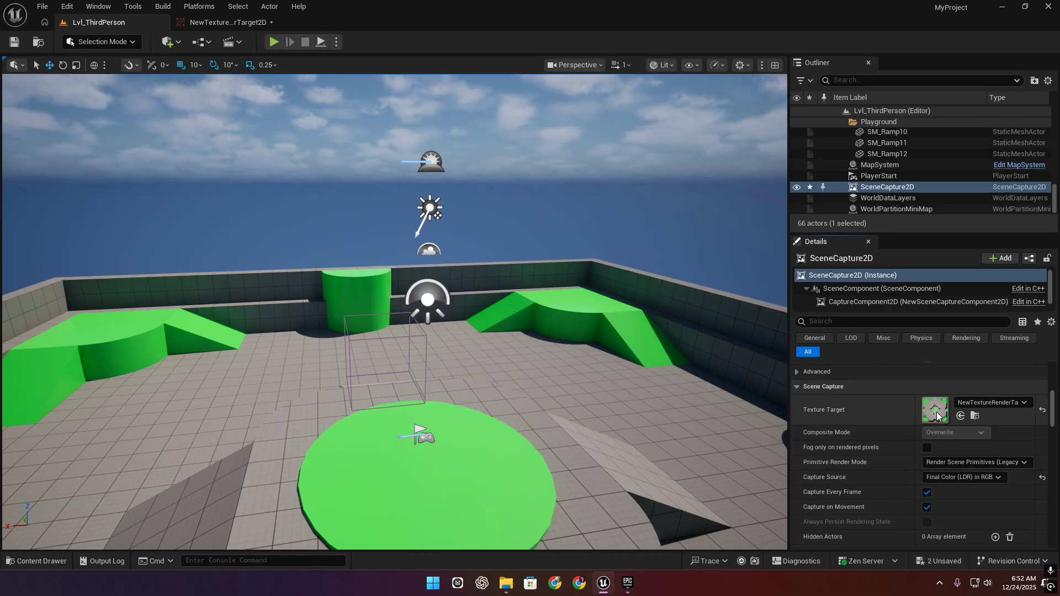
click(227, 22)
Step: Export NewTextureRenderTarget2D from the MapSystem Texture folder as a PNG into the Pictures folder
key(ctrl+space)
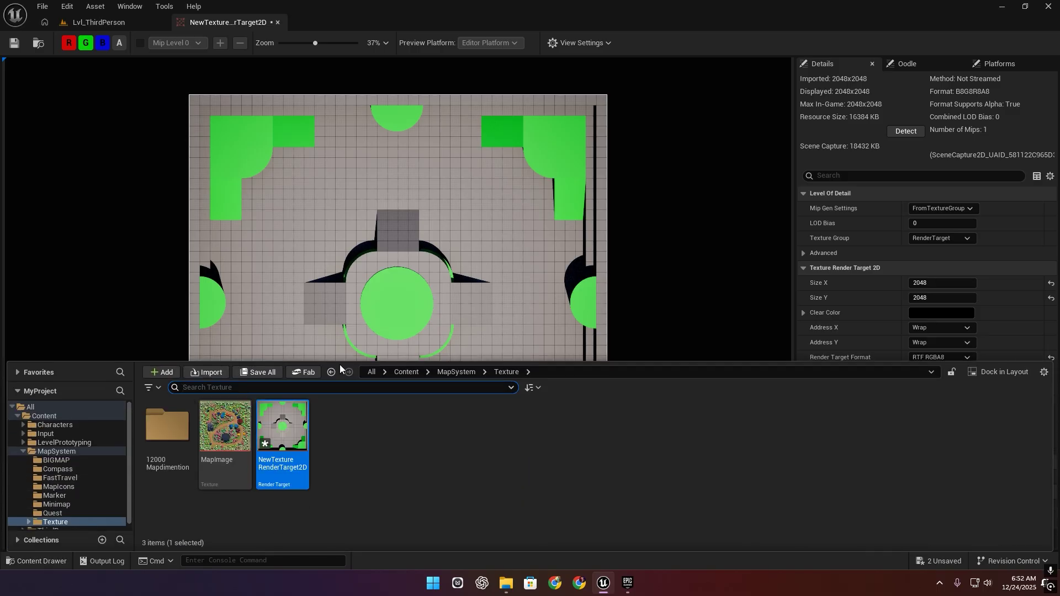
right_click(293, 423)
mouse_move(420, 225)
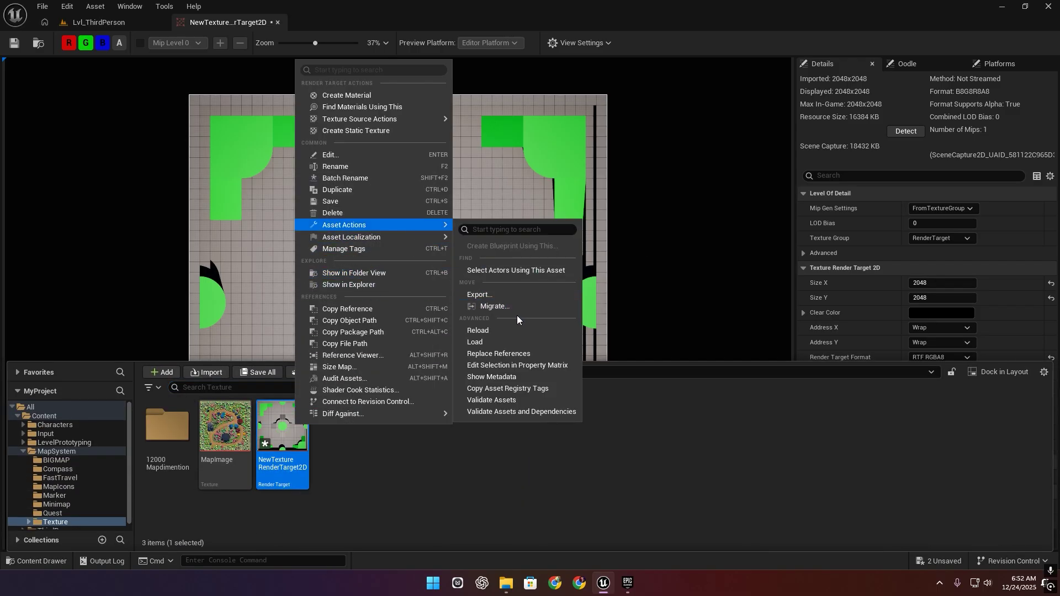
click(512, 296)
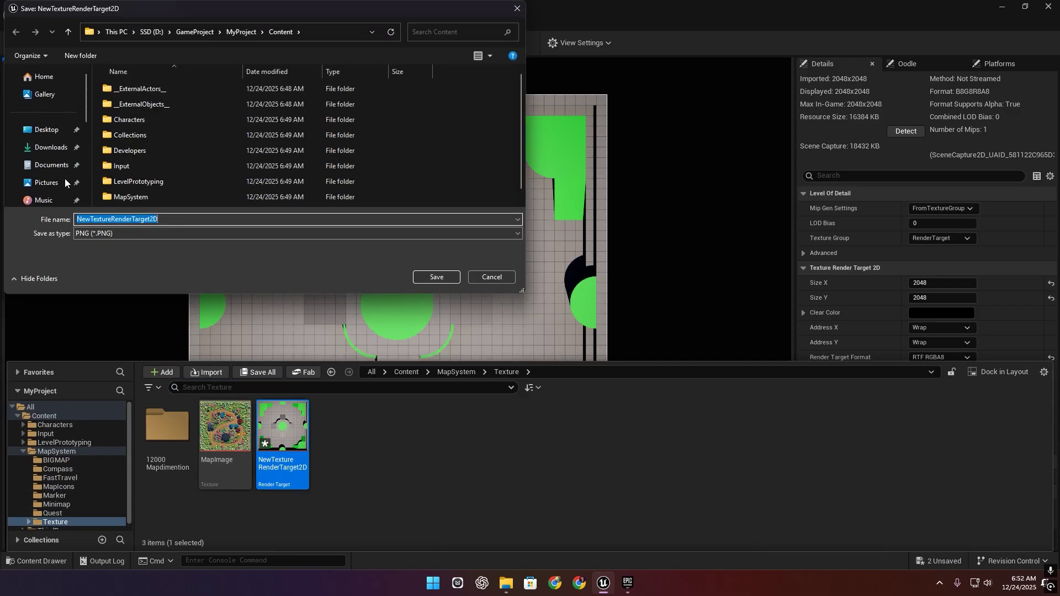
click(65, 183)
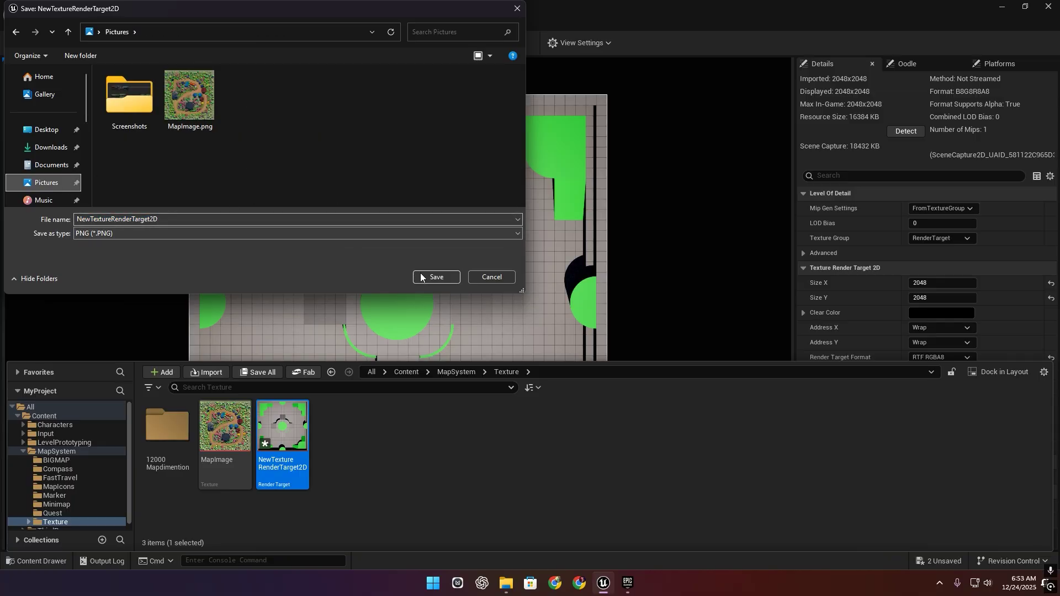
click(422, 277)
Step: Switch to File Explorer and inspect the exported NewTextureRenderTarget2D.PNG in the Pictures folder
drag(1, 114, 376, 101)
double_click(375, 101)
scroll(65, 231, up, 7)
click(39, 189)
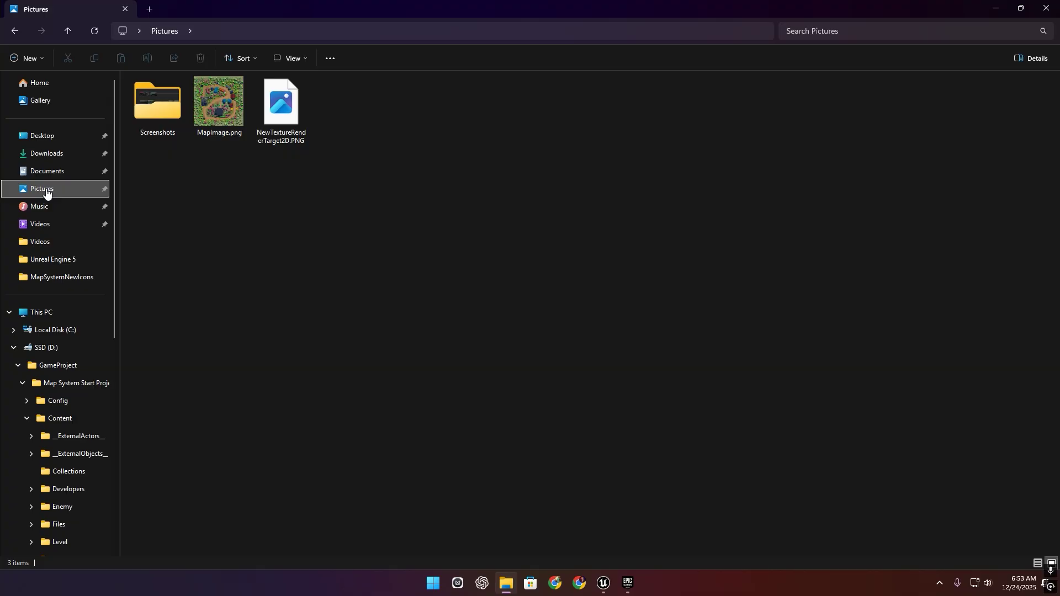
double_click(282, 117)
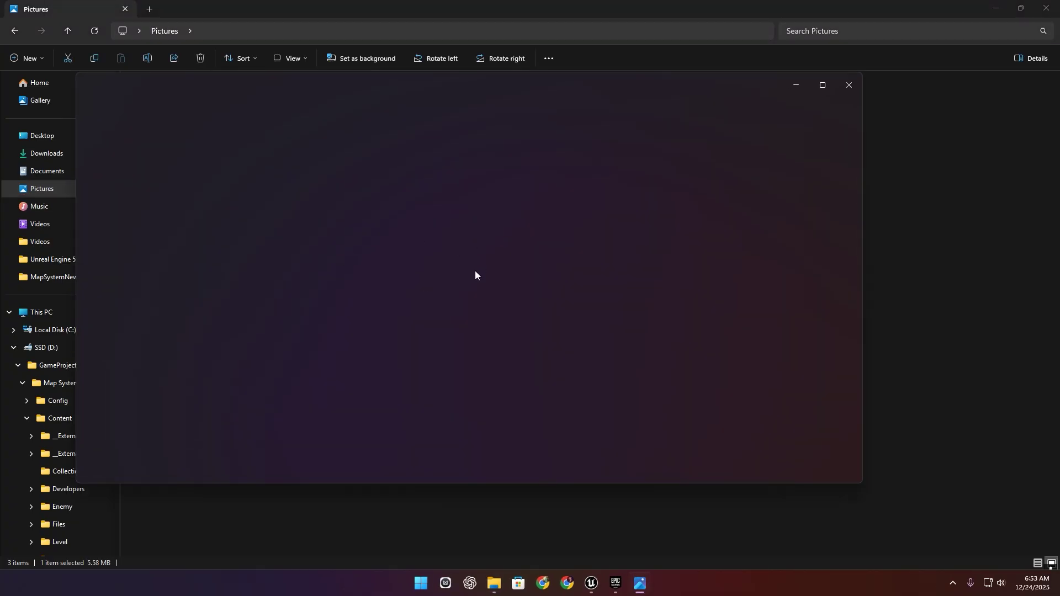
scroll(529, 205, up, 3)
scroll(469, 207, down, 3)
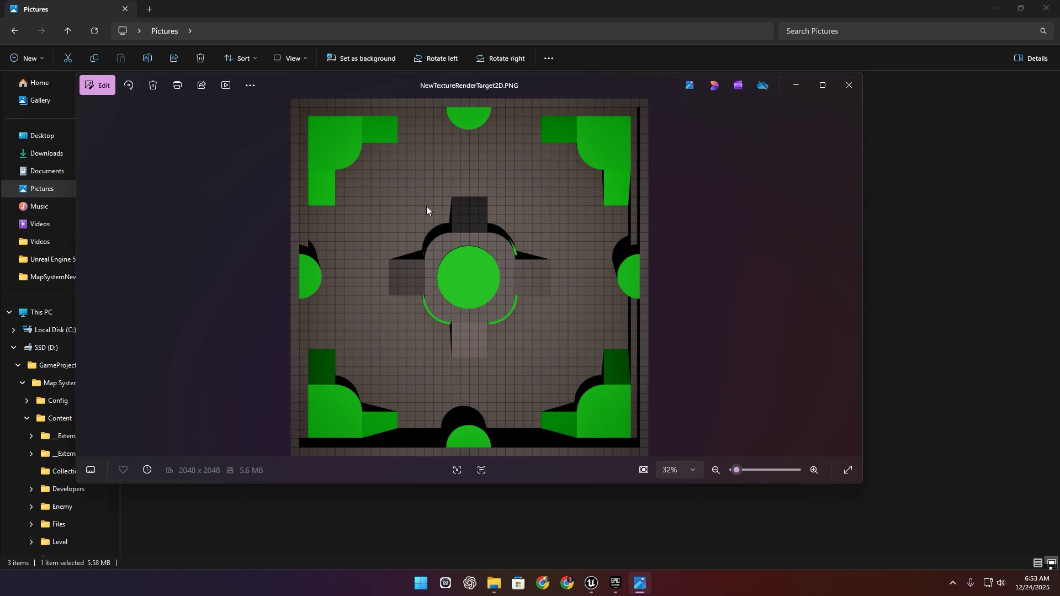
click(849, 84)
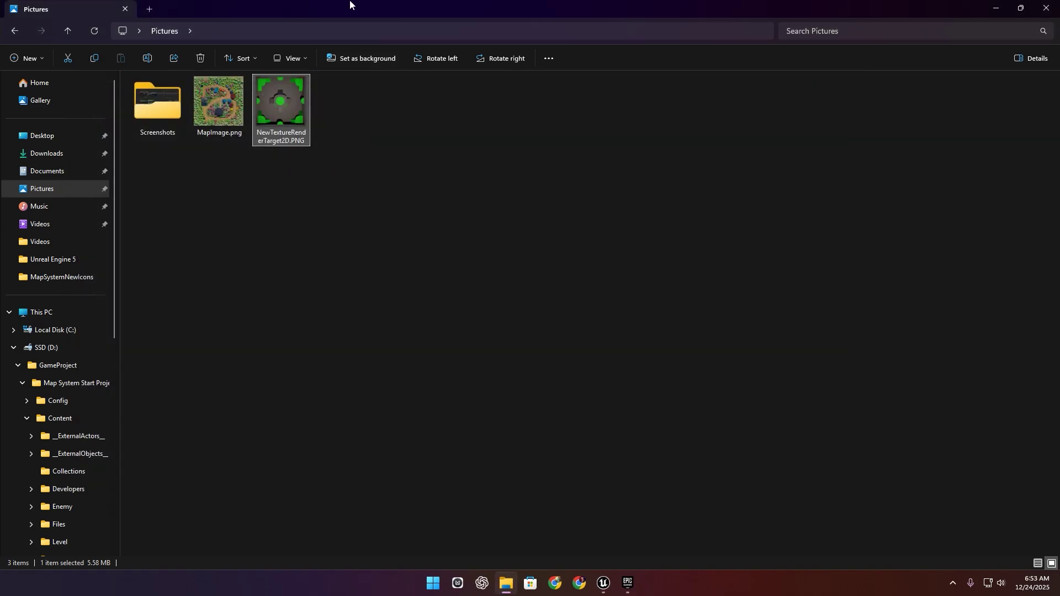
drag(349, 4, 160, 118)
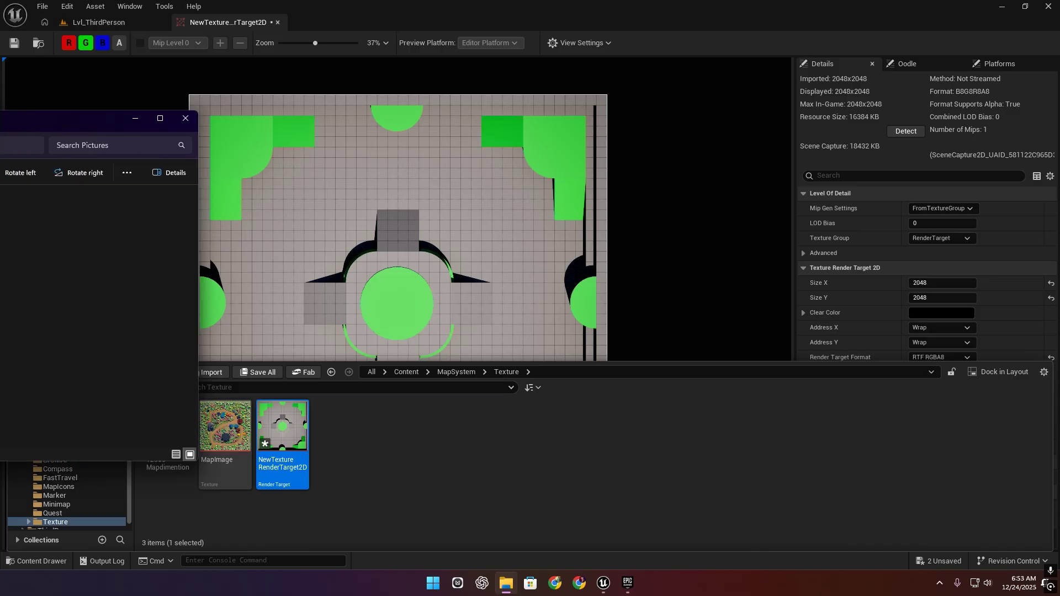
drag(0, 115, 400, 76)
drag(410, 171, 410, 470)
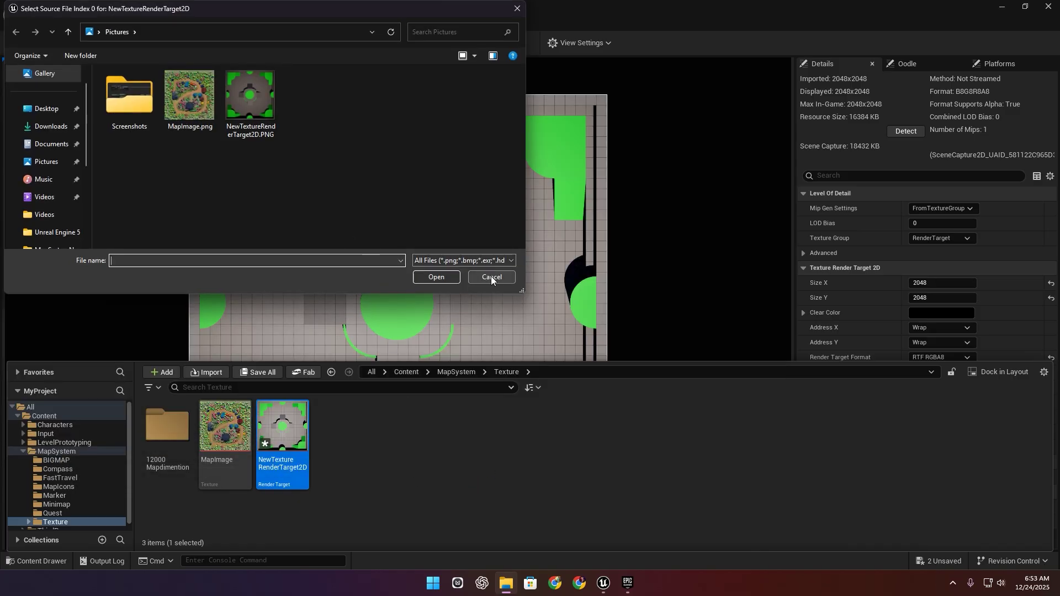
click(270, 138)
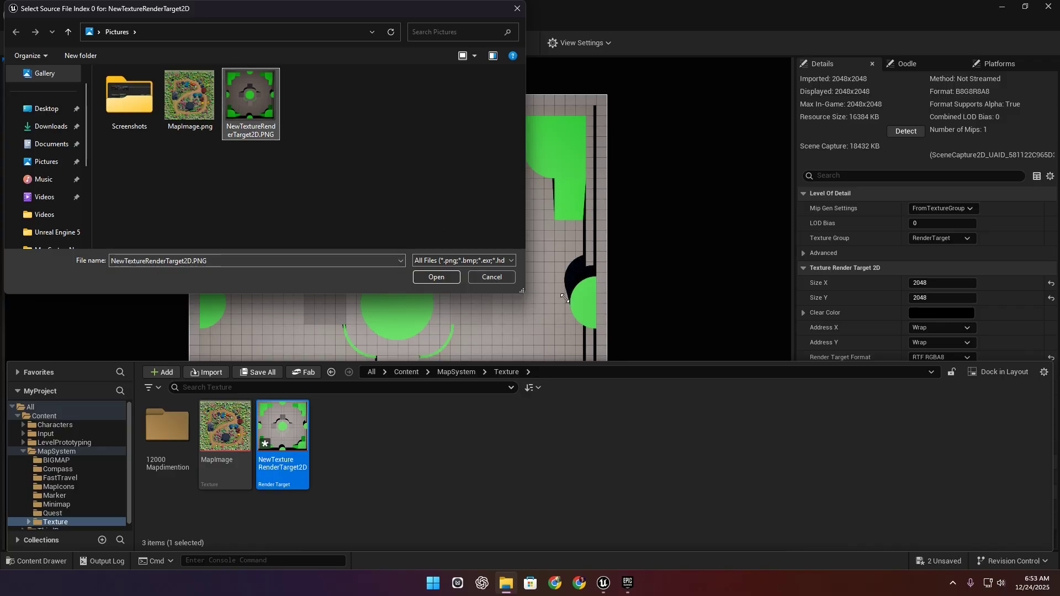
click(270, 138)
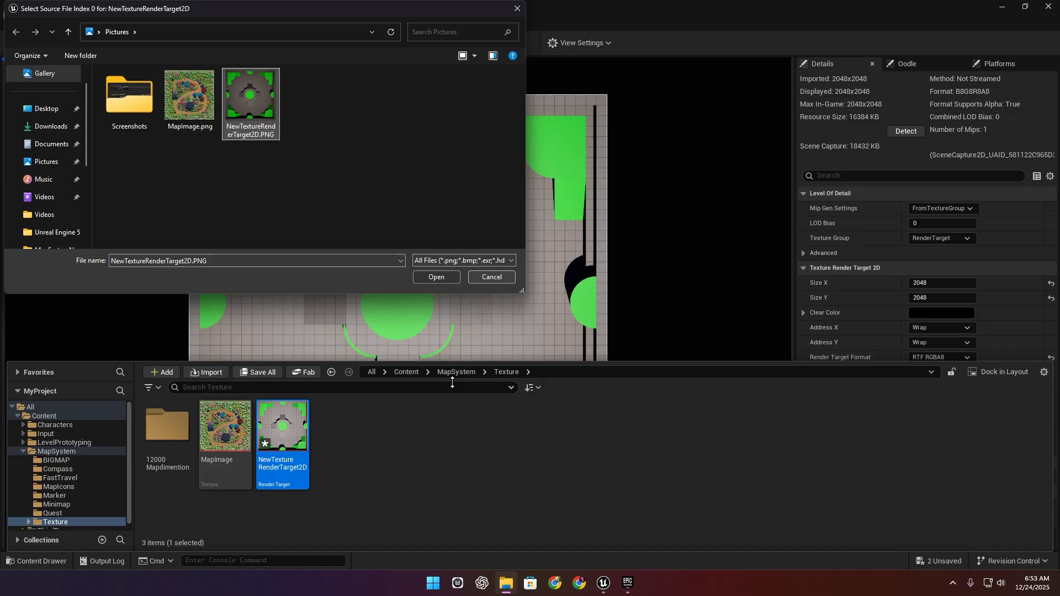
click(493, 278)
click(314, 466)
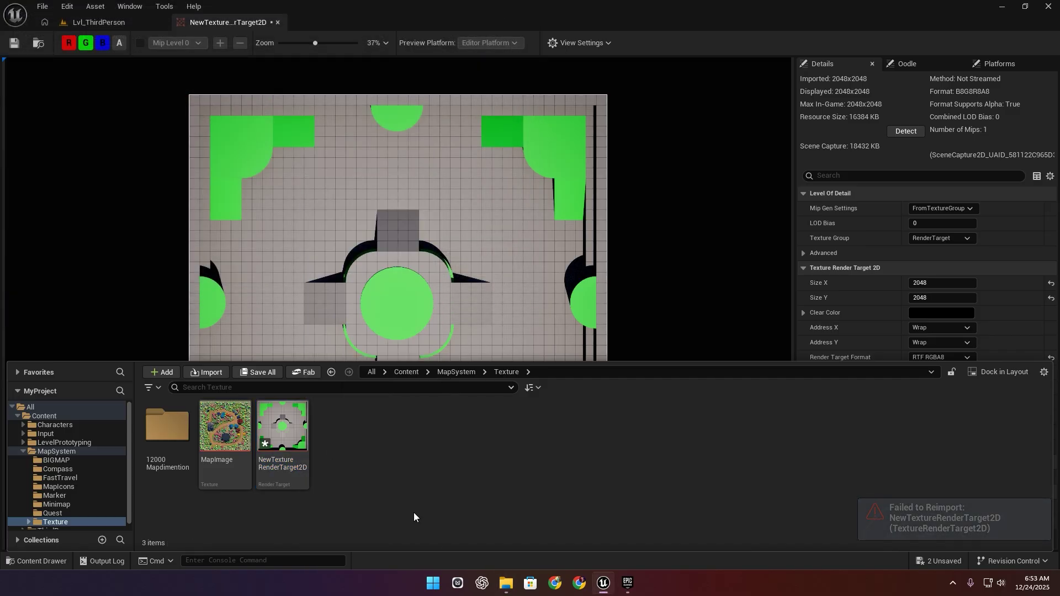
Step: Rename the exported picture as NewMap in File Explorer, and import it into the project's MapSystem Texture folder
click(508, 583)
click(298, 131)
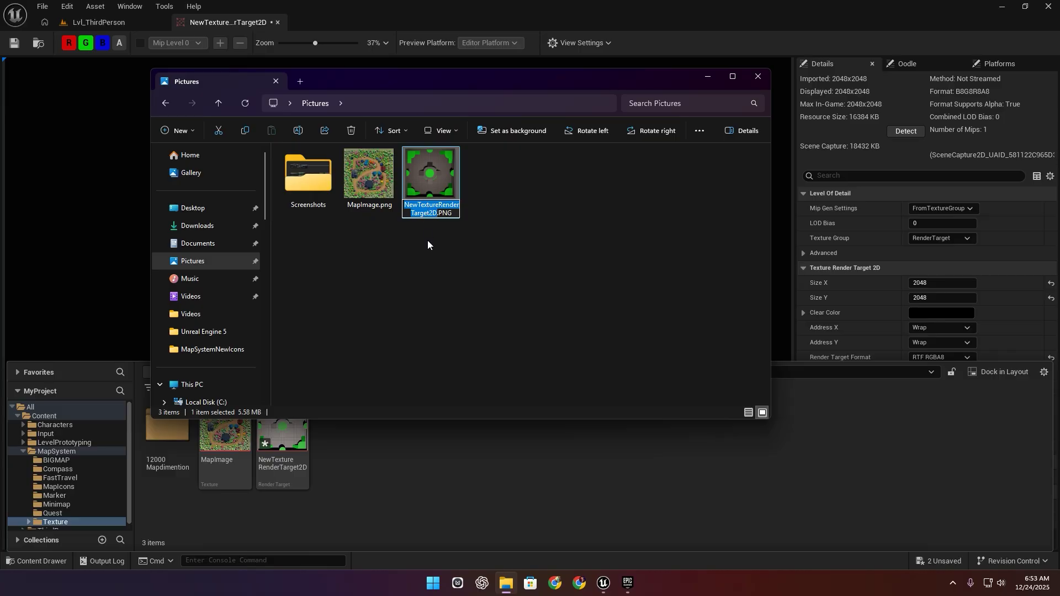
text(New)
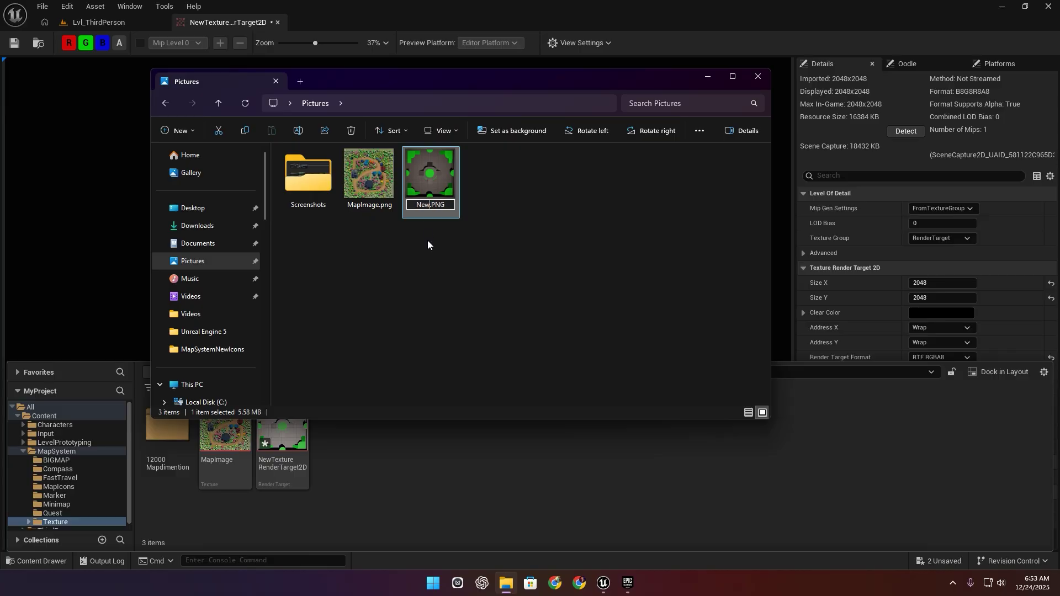
text(Map)
key(Return)
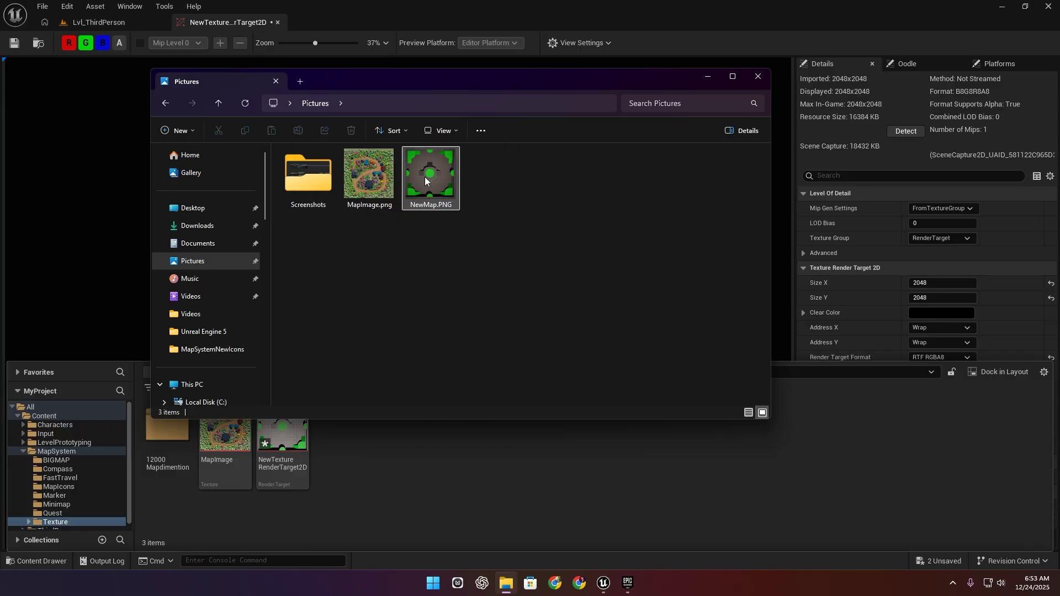
drag(425, 177, 471, 456)
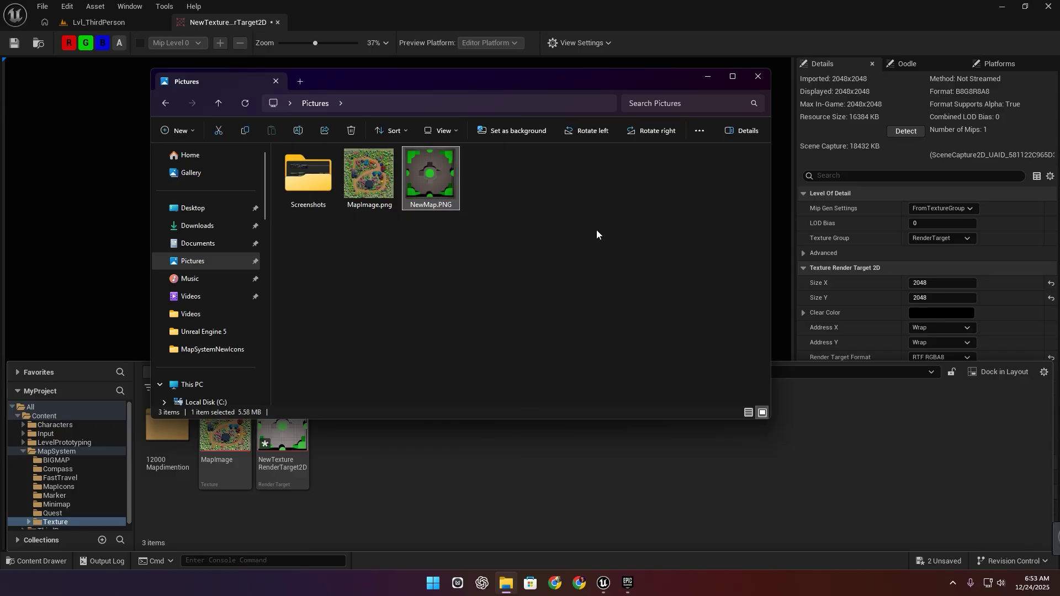
drag(569, 80, 0, 182)
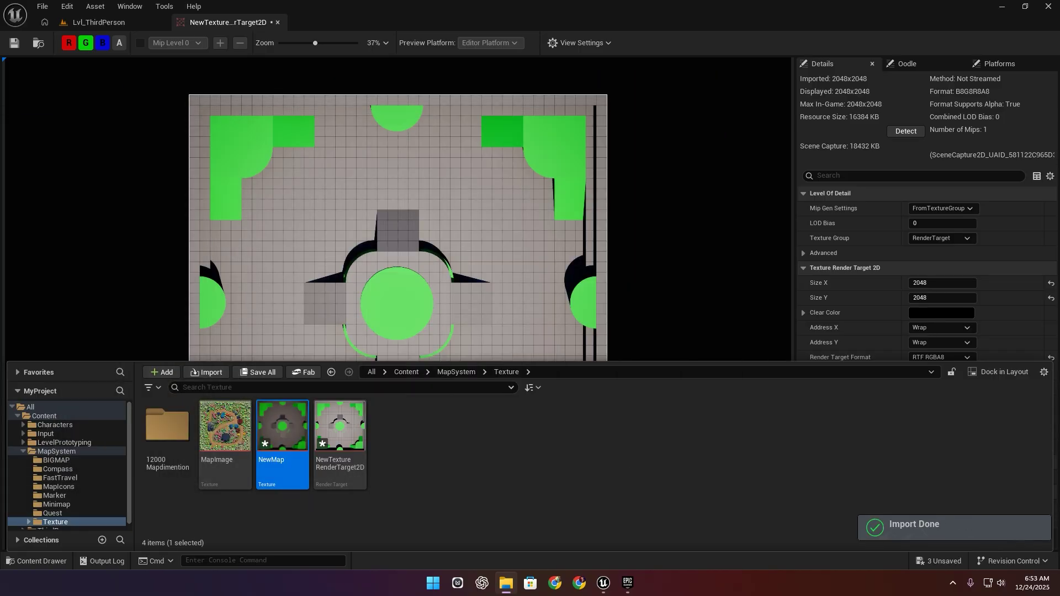
Step: Force delete the NewTextureRenderTarget2D asset from the Texture folder
click(339, 430)
key(Delete)
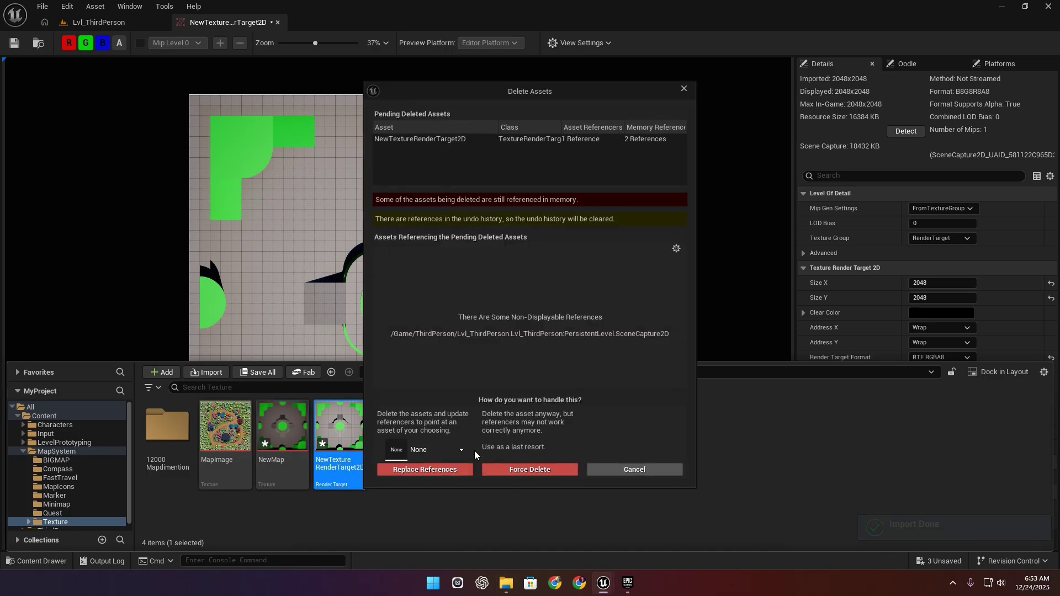
click(521, 471)
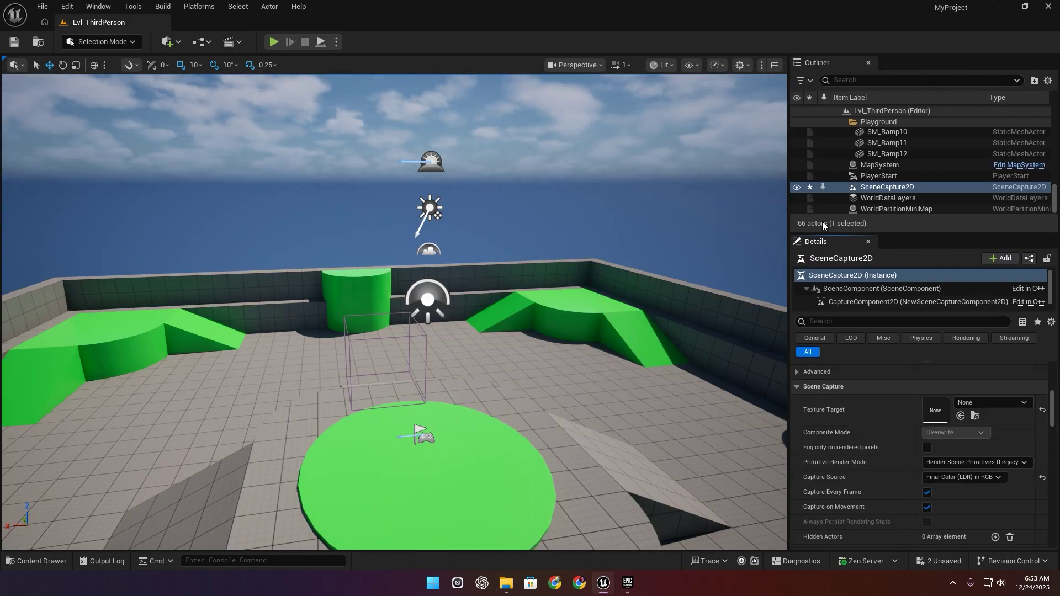
Step: Copy the SceneCapture2D actor's Ortho Width of 4000.0 and enter it as the MapSystem actor's Level Dimension
click(894, 198)
click(894, 188)
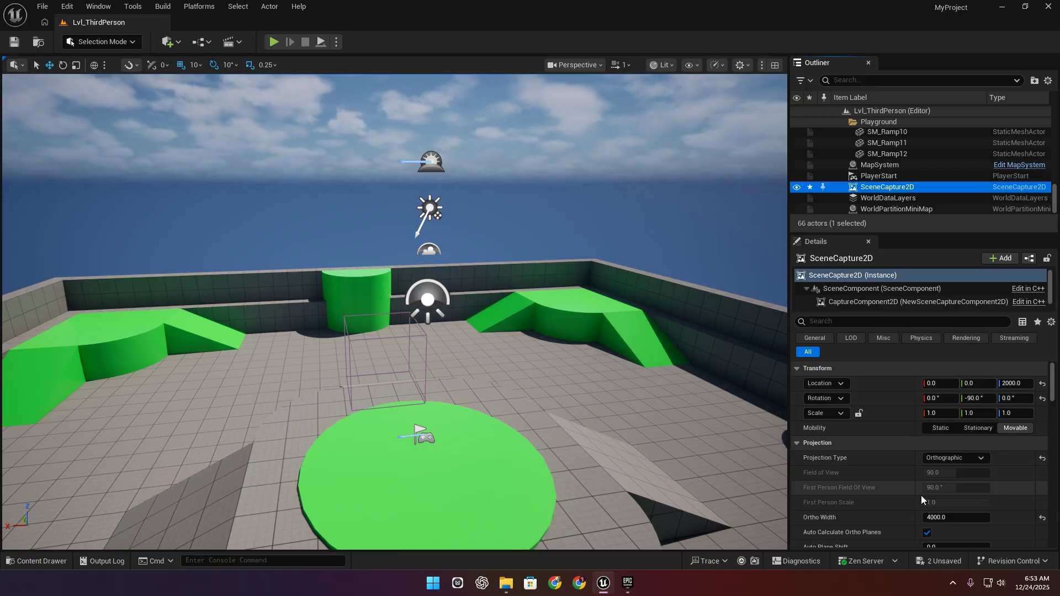
scroll(910, 490, down, 2)
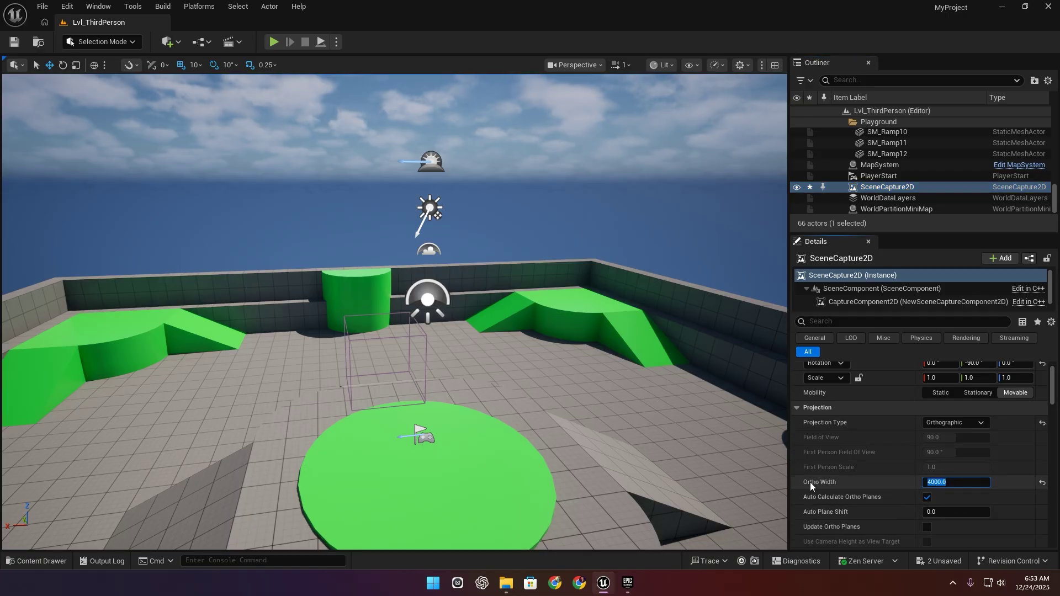
right_click(937, 481)
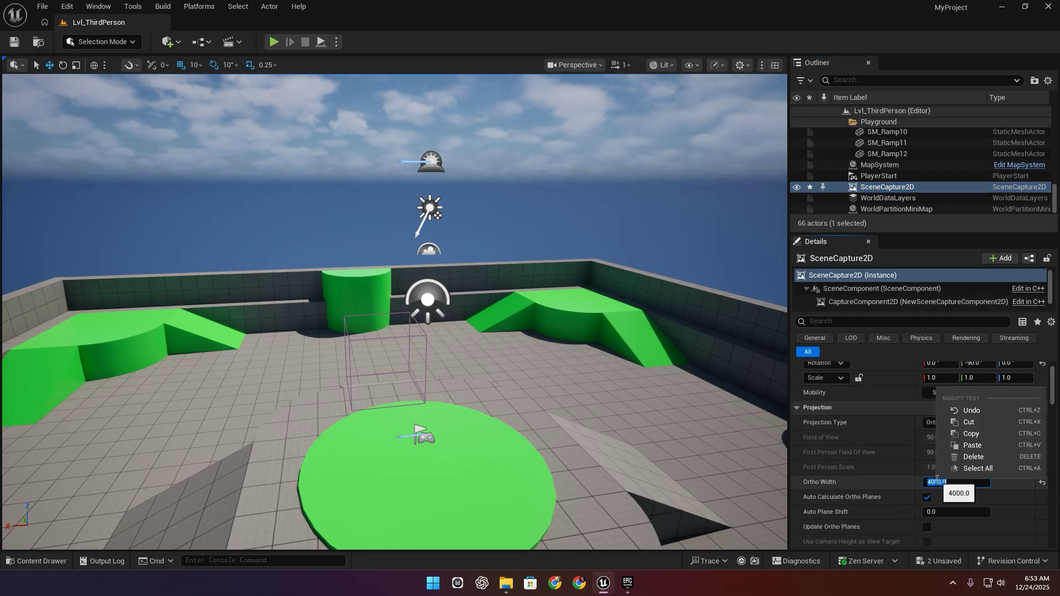
click(969, 433)
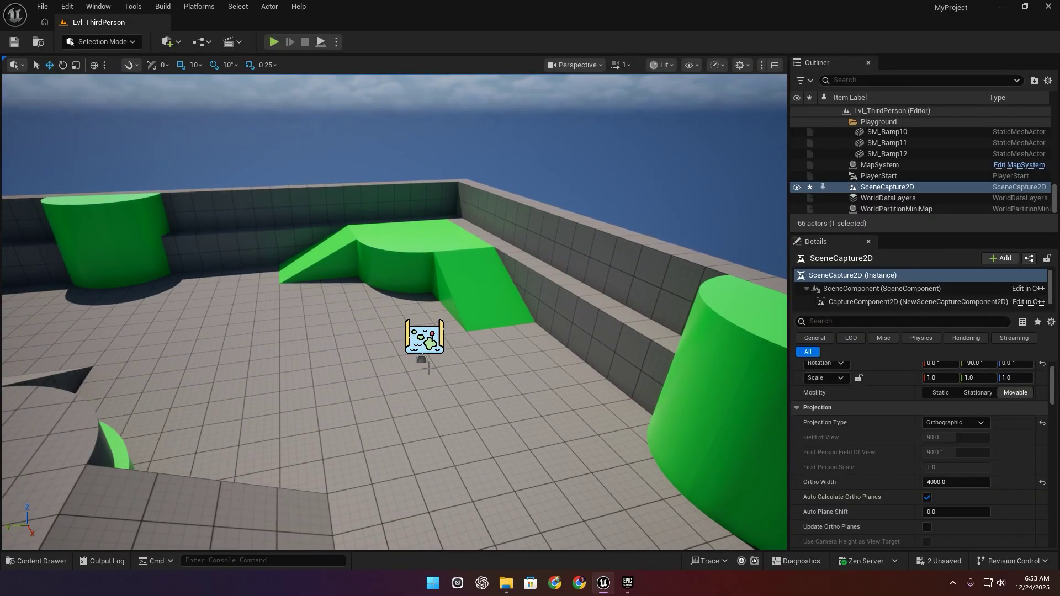
click(423, 338)
key(Return)
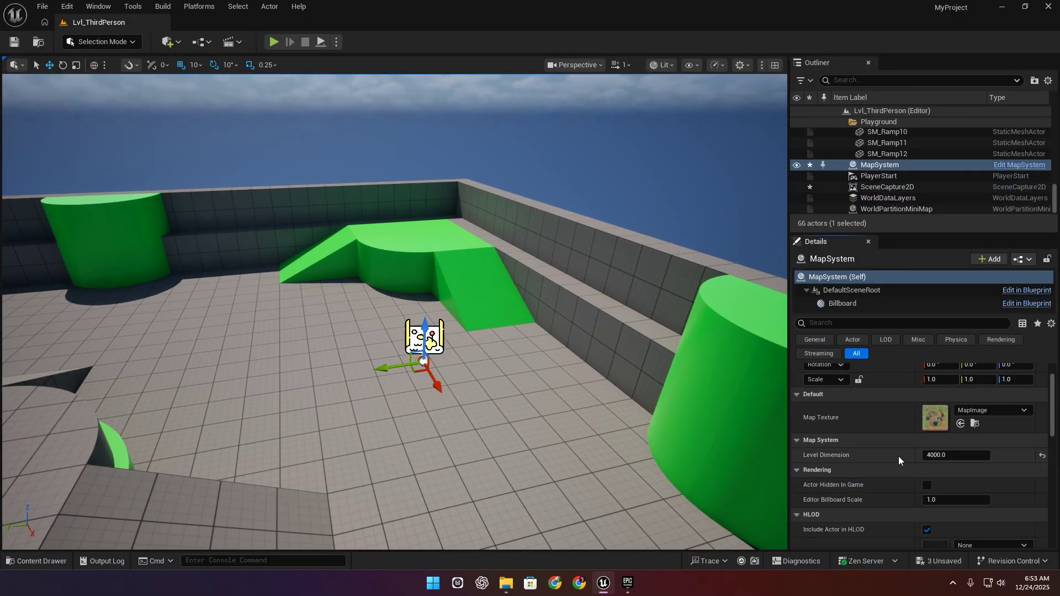
Step: Save the NewMap texture and assign it as the MapSystem actor's Map Texture
click(37, 561)
click(265, 445)
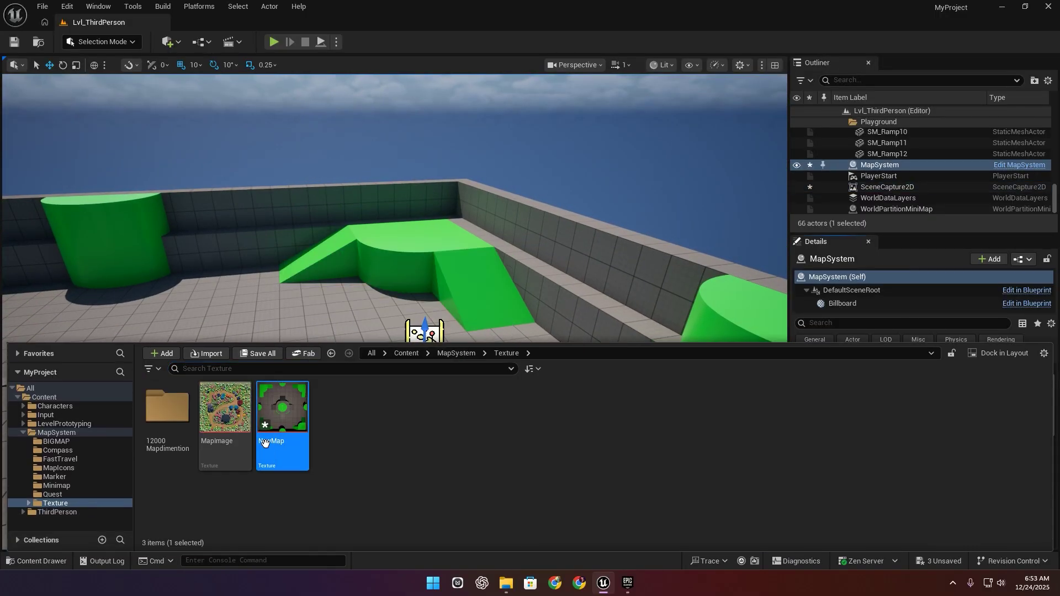
key(ctrl+s)
key(ctrl+space)
click(961, 424)
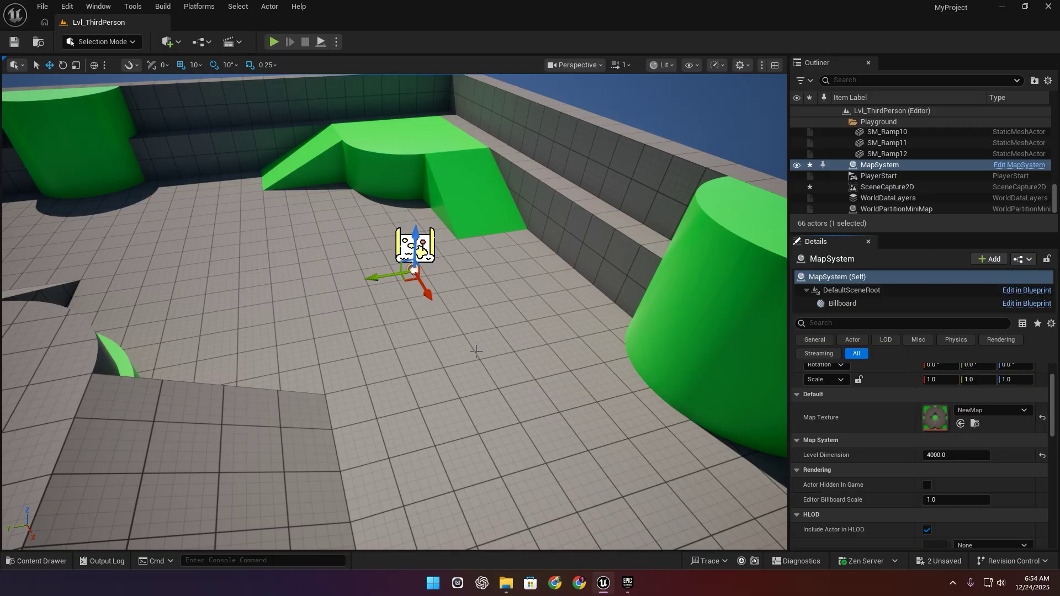
Step: Play-test the level, running the character around to check the minimap and main map, and end the session
click(274, 41)
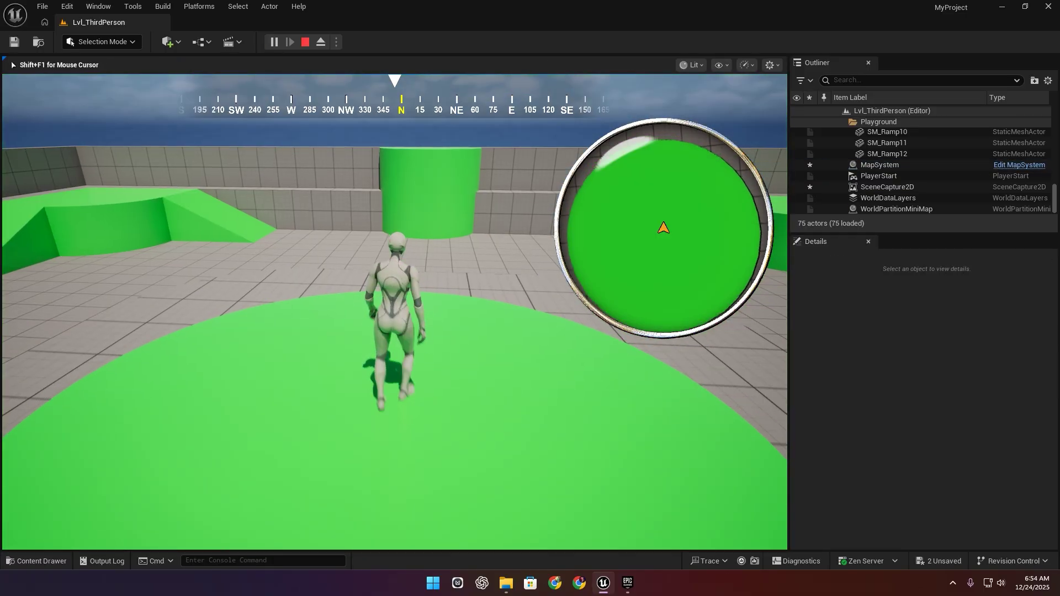
key(w)
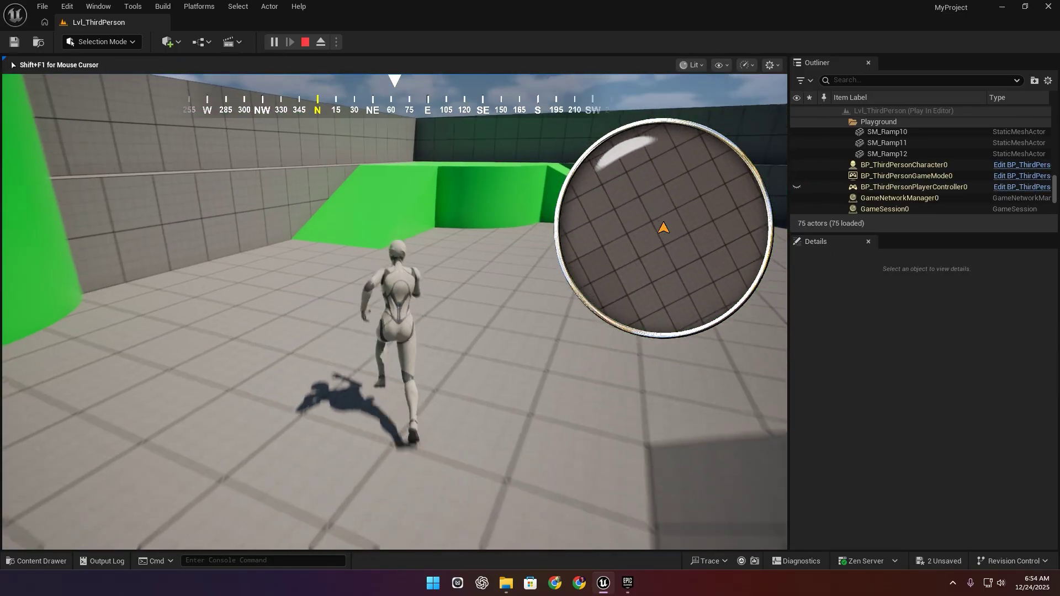
key(m)
key(m)
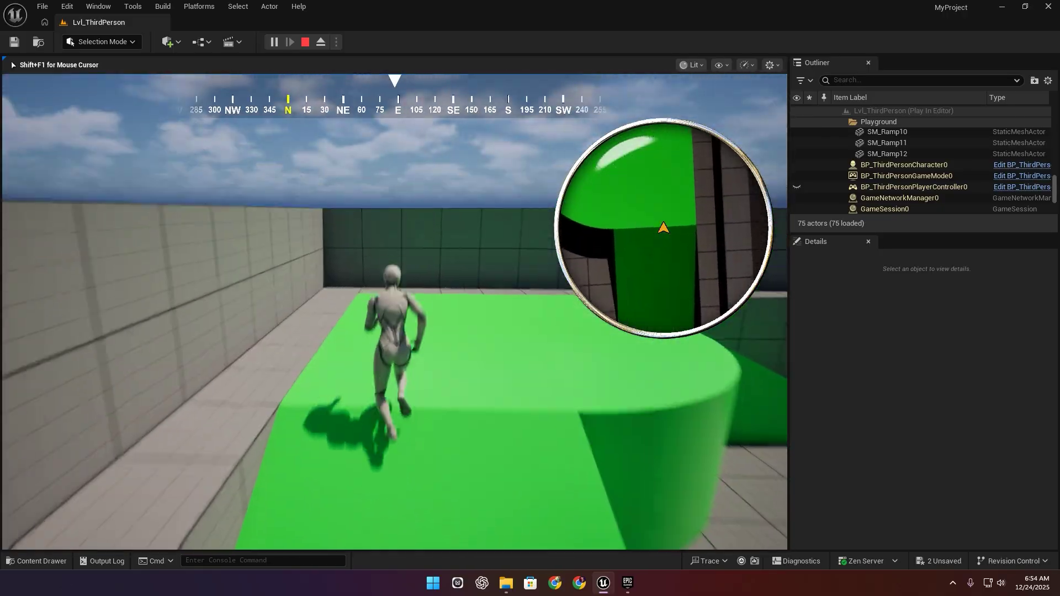
key(space)
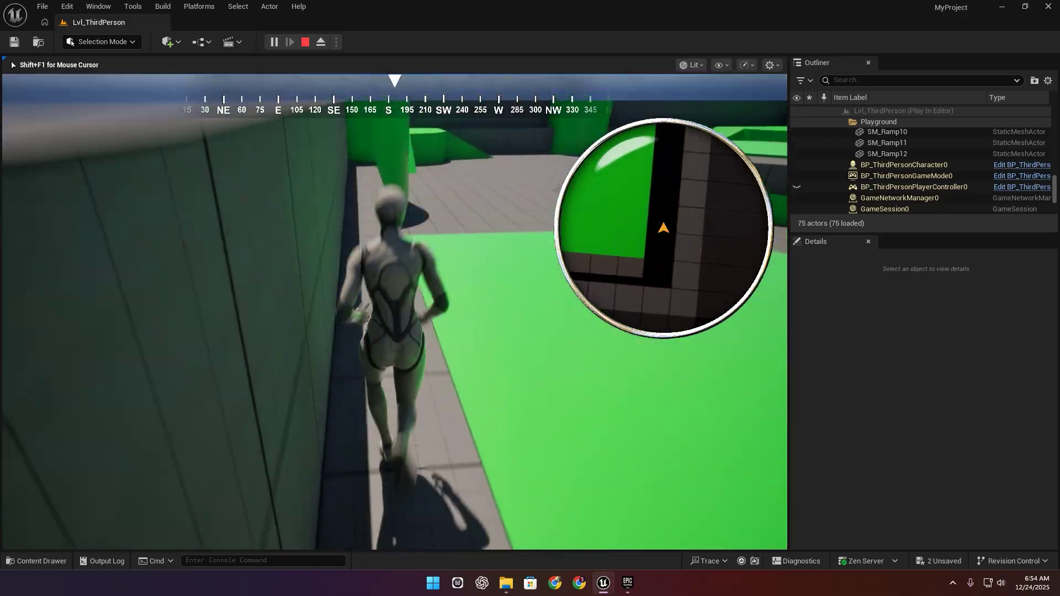
key(Escape)
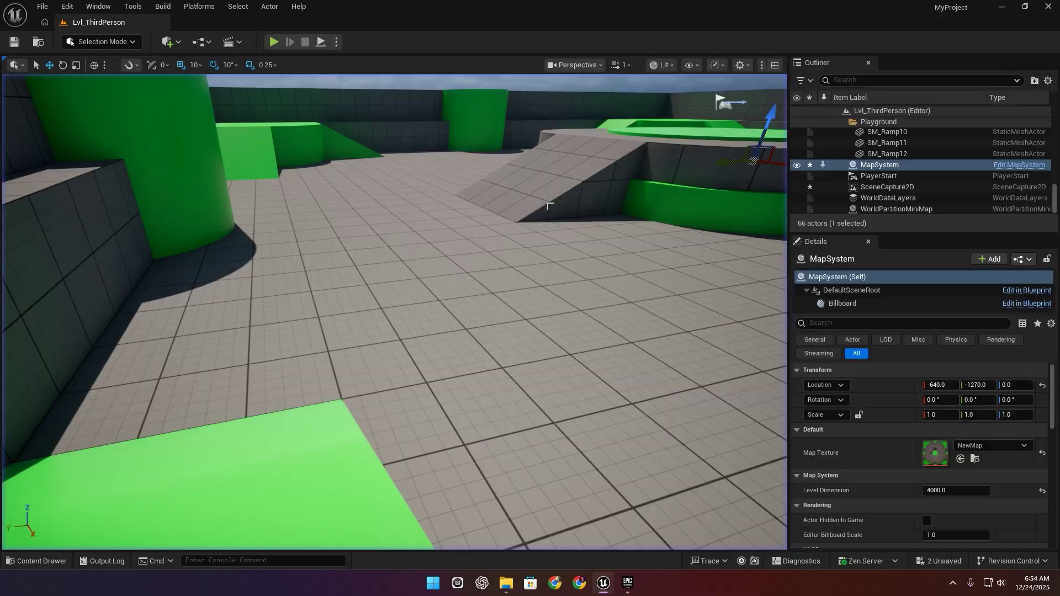
Step: Open the MapSystem blueprint for editing and dock its window as a tab beside Lvl_ThirdPerson
scroll(862, 451, down, 2)
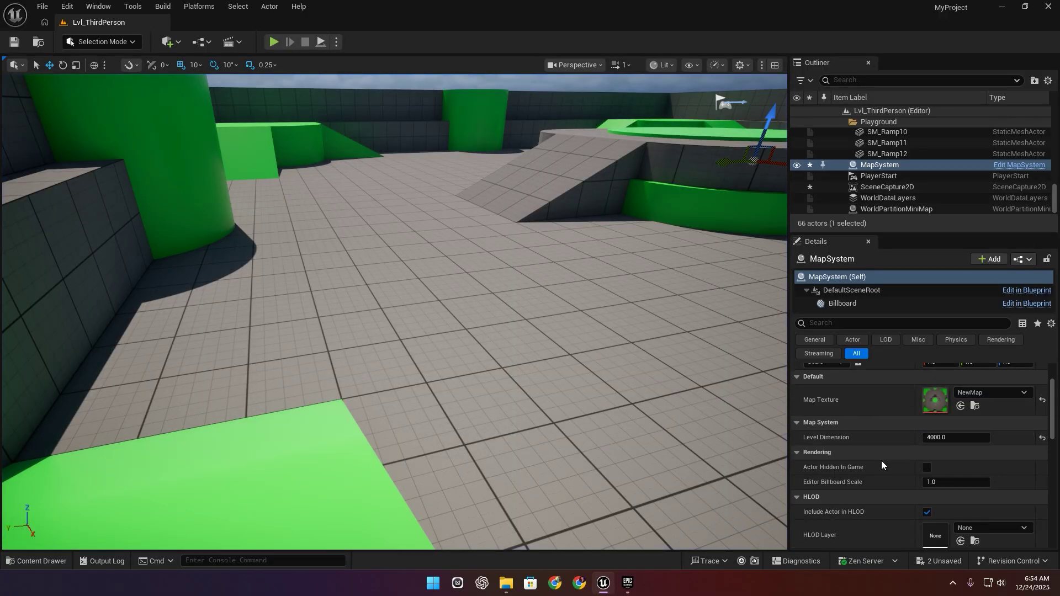
scroll(939, 447, up, 2)
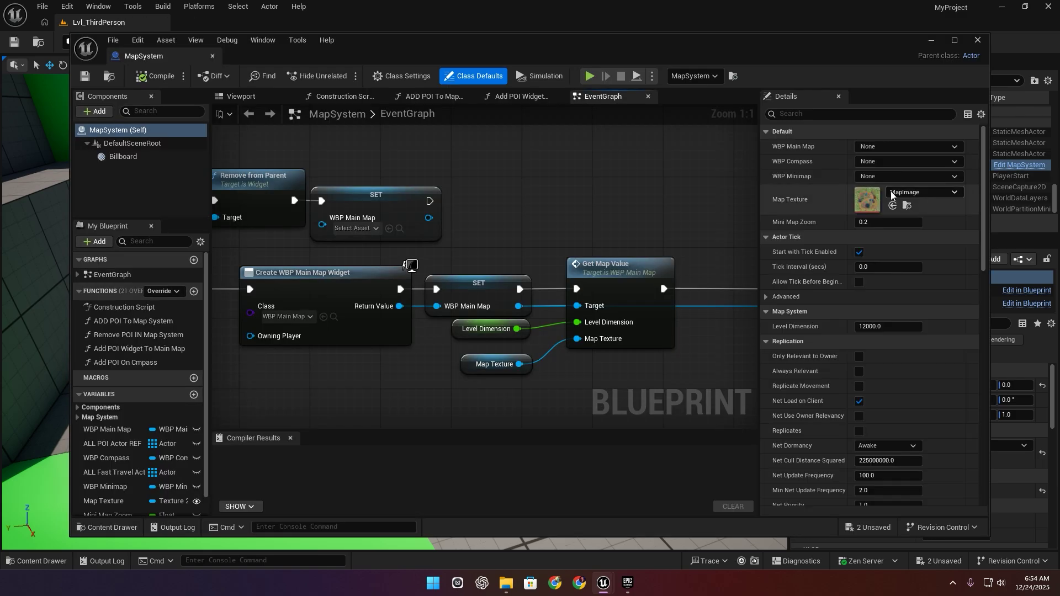
drag(175, 61, 218, 29)
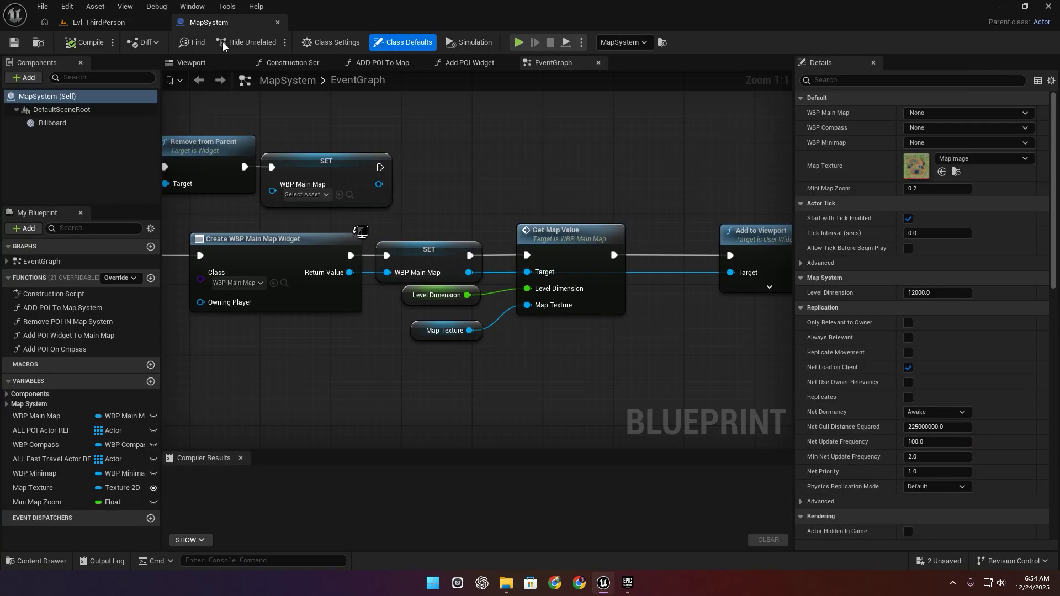
Step: Set the Mini Map Zoom variable's default value to 0.4 in the MapSystem blueprint and preview the minimap in play
click(39, 503)
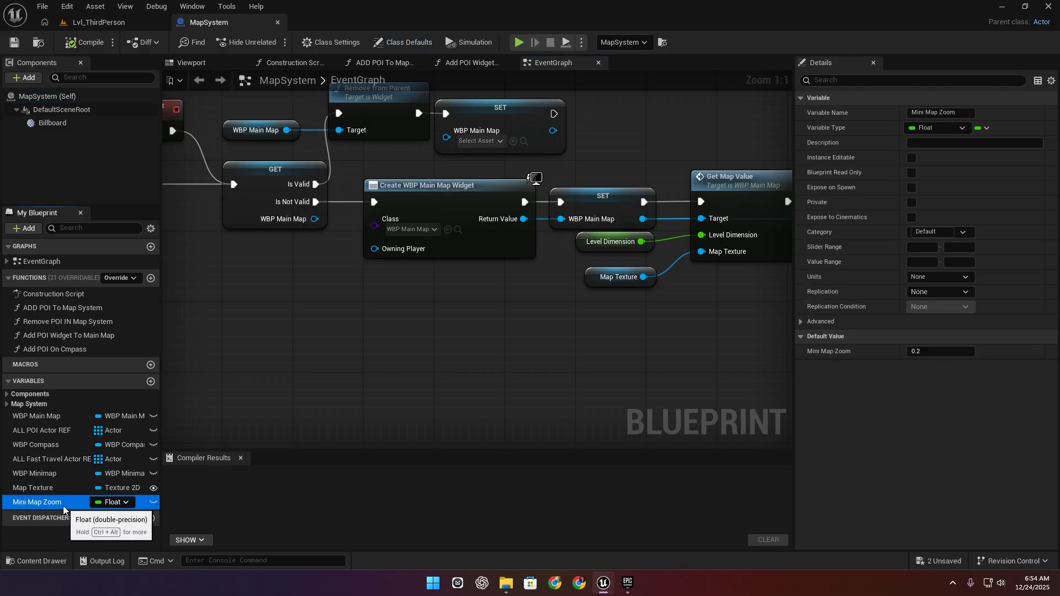
click(937, 351)
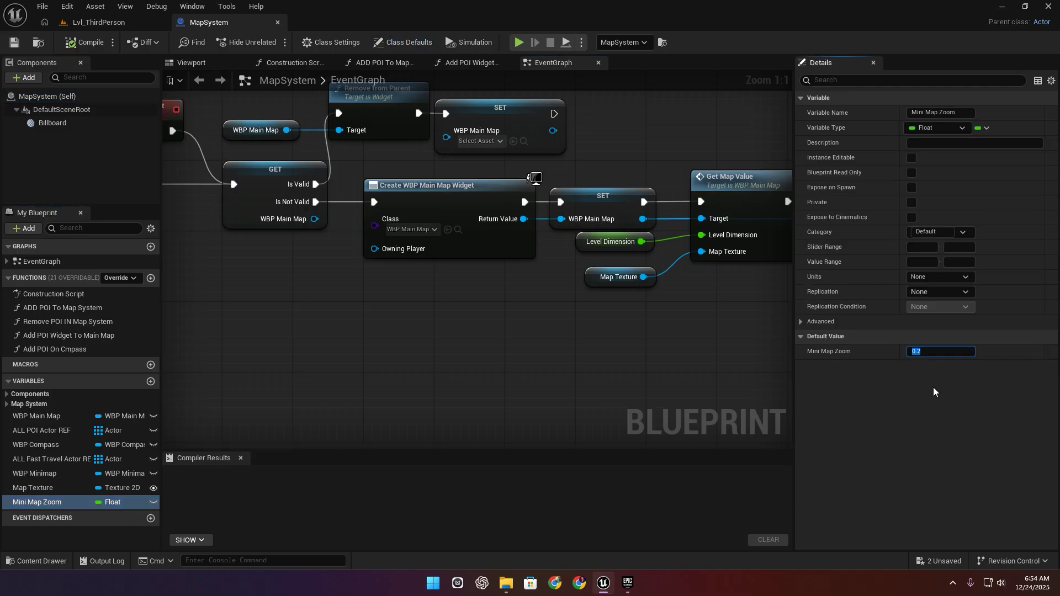
click(518, 42)
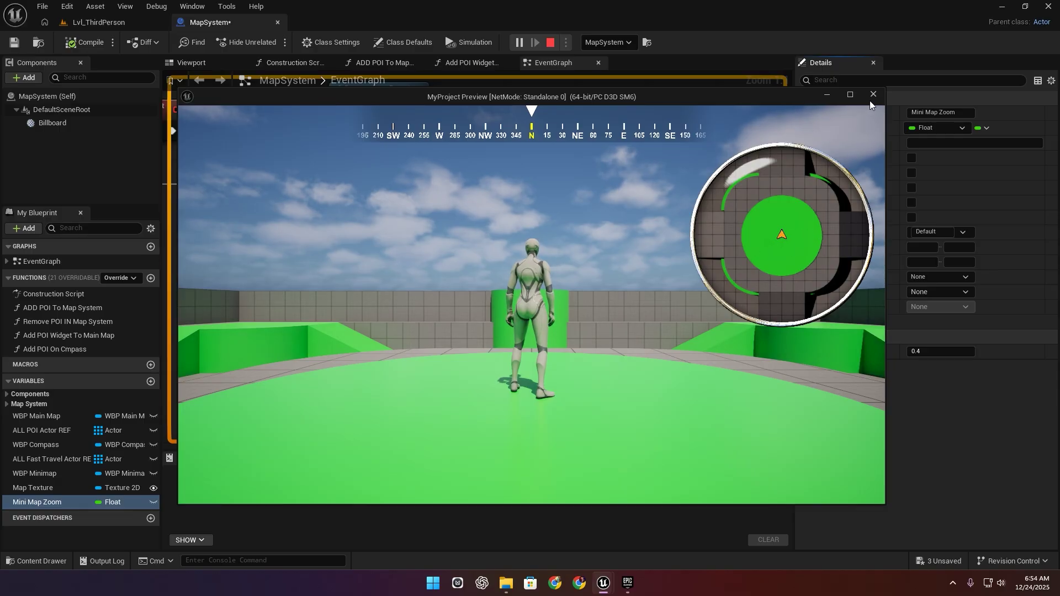
click(872, 95)
Step: Try a Mini Map Zoom default value of 1.0 and preview the minimap in play
click(920, 353)
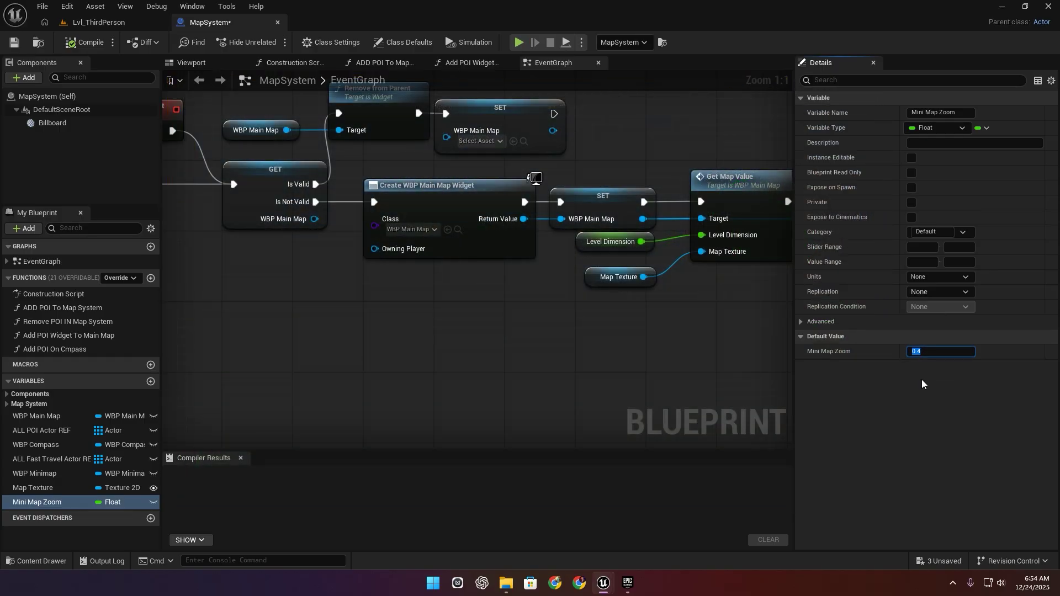
click(519, 43)
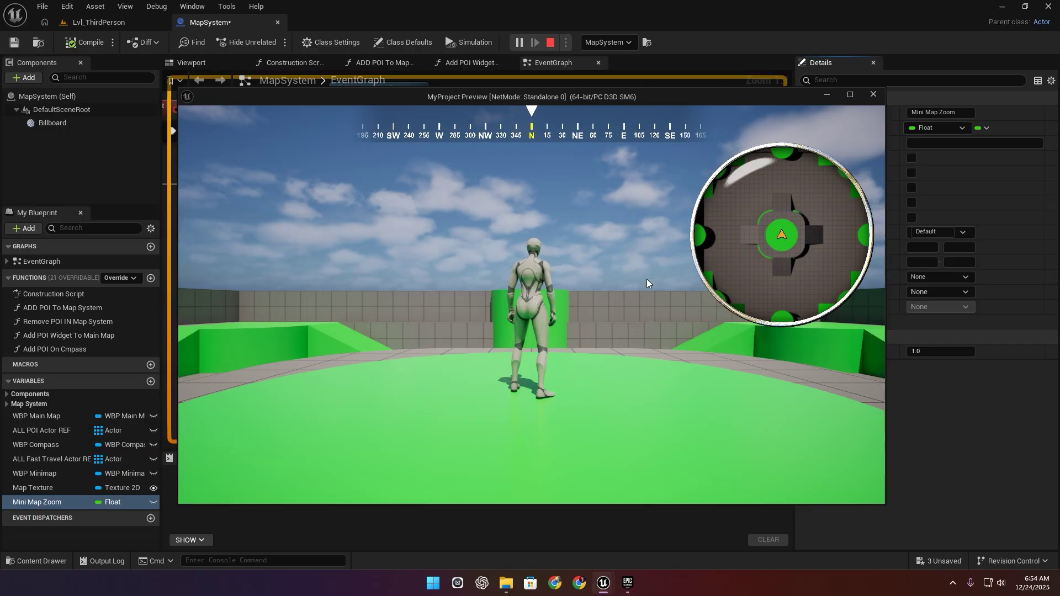
key(Escape)
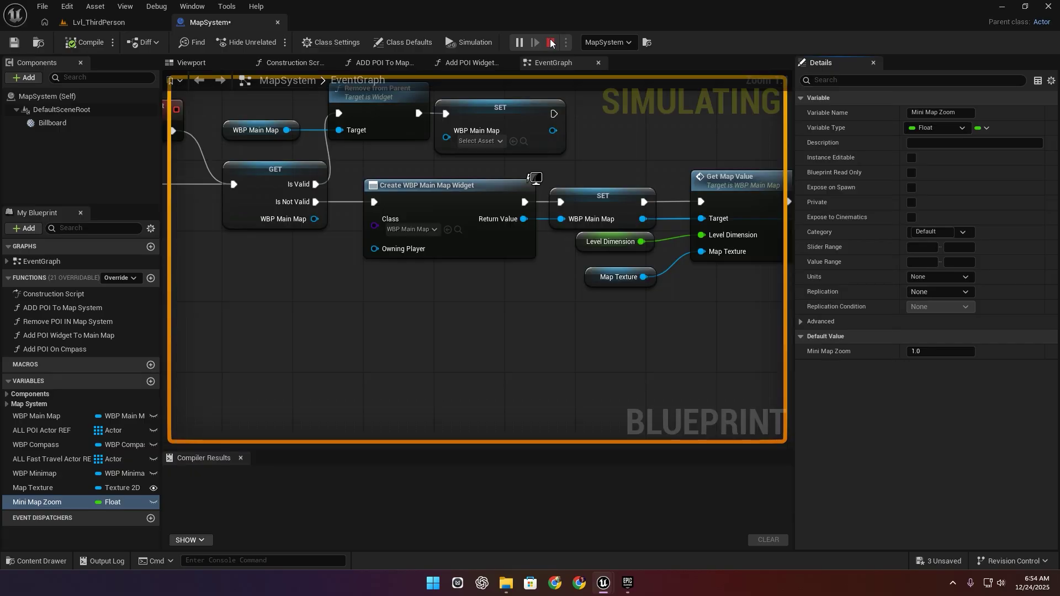
Step: Reduce the Mini Map Zoom default for a closer view, and play-test Lvl_ThirdPerson by running the character across the level
click(921, 351)
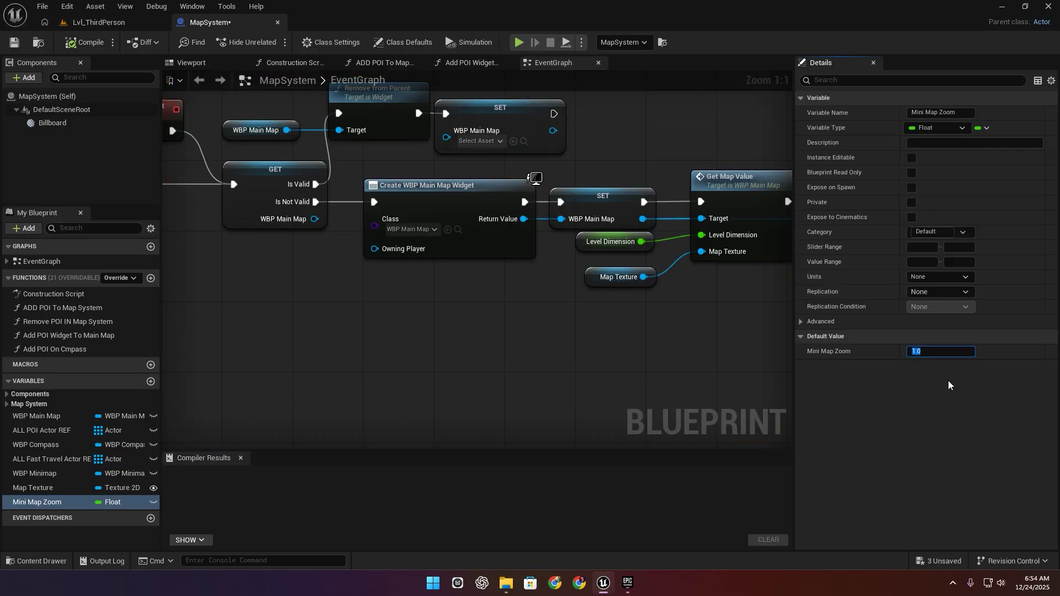
click(91, 21)
click(274, 42)
key(w)
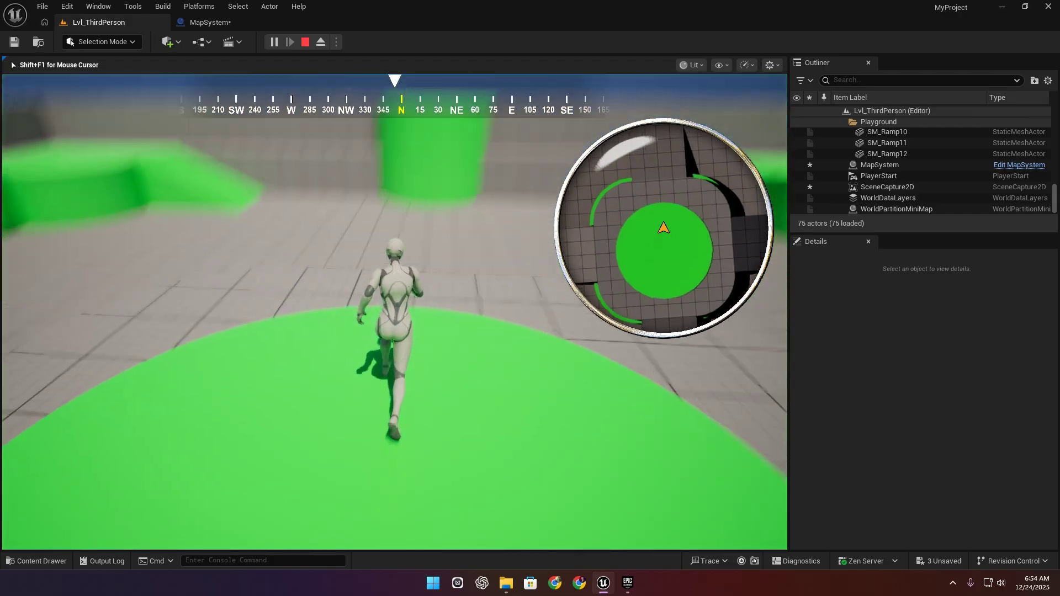
key(w)
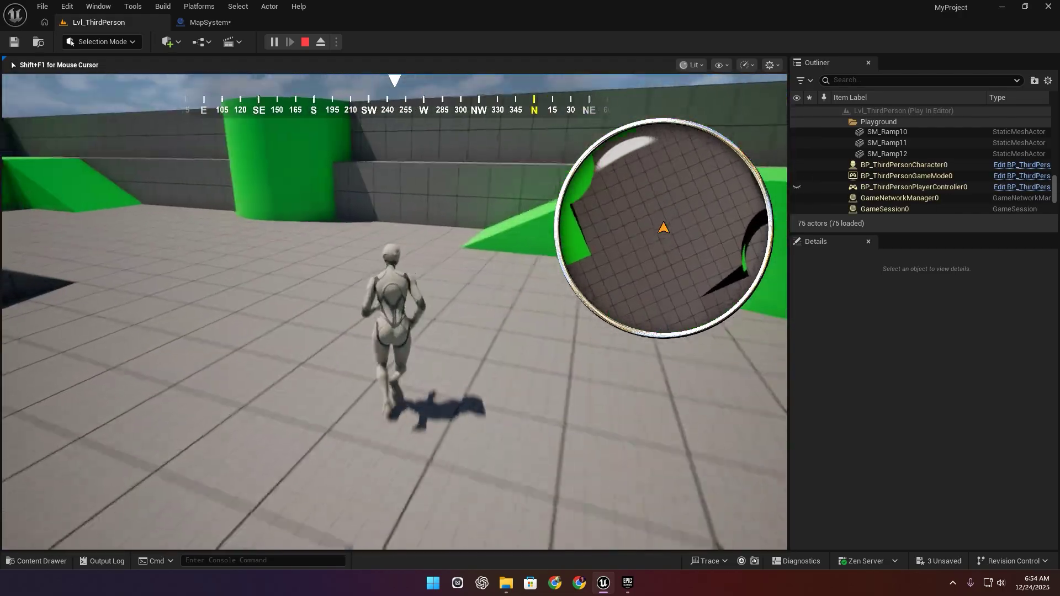
key(w)
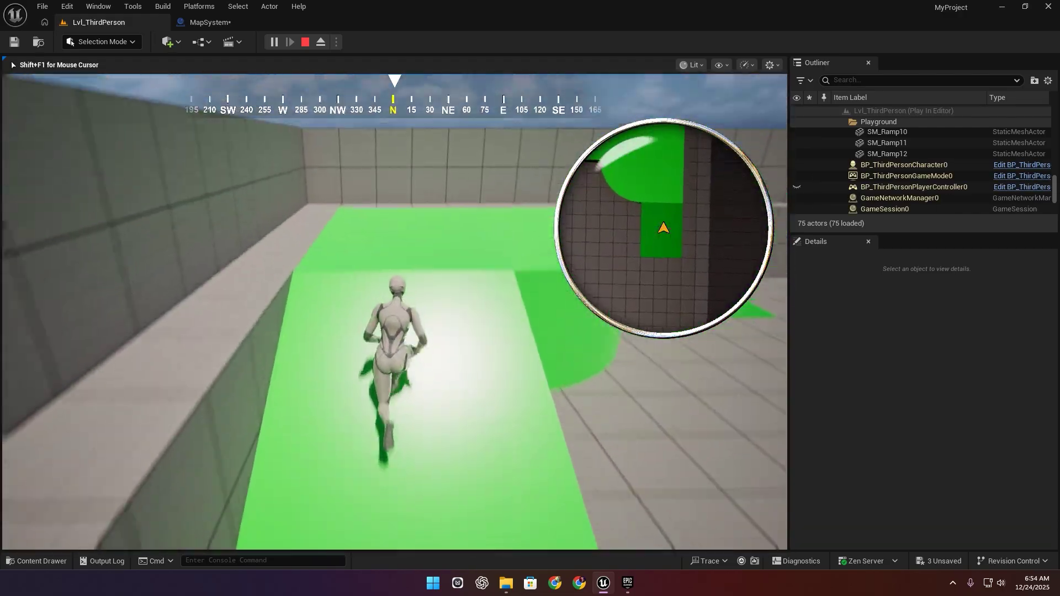
key(w)
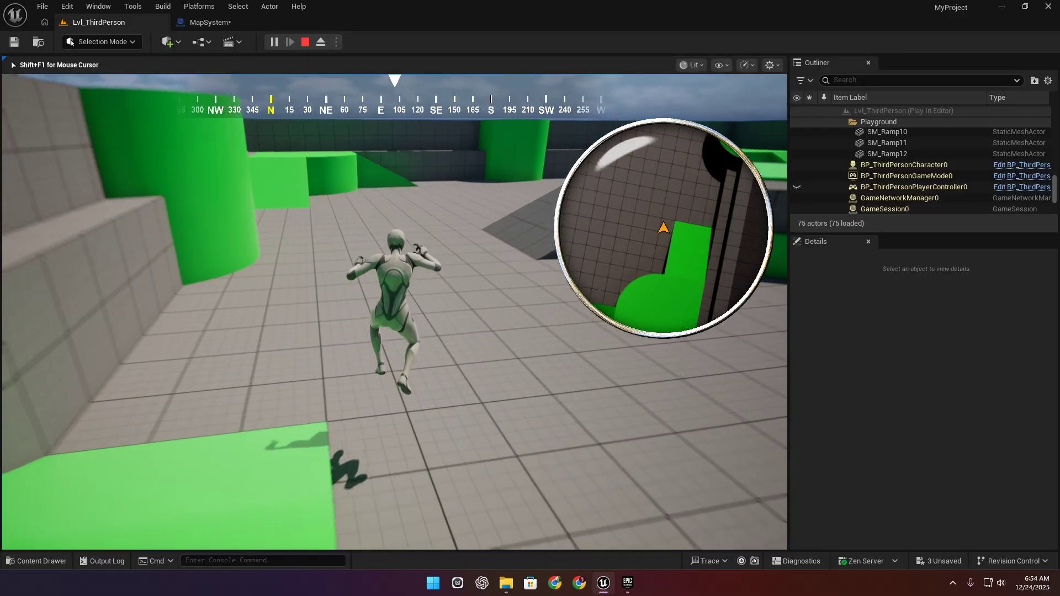
key(w)
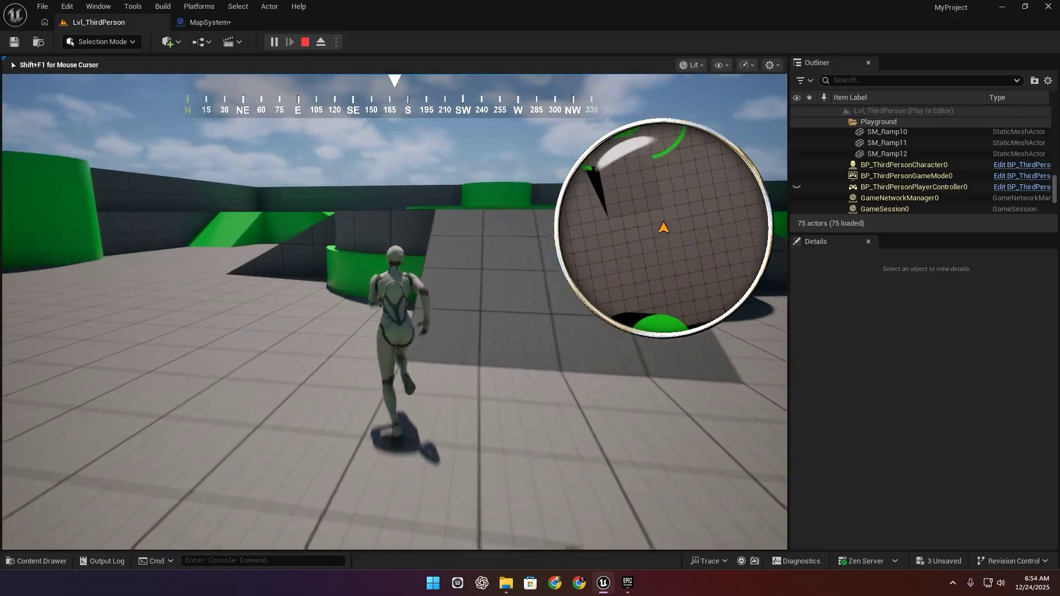
key(Escape)
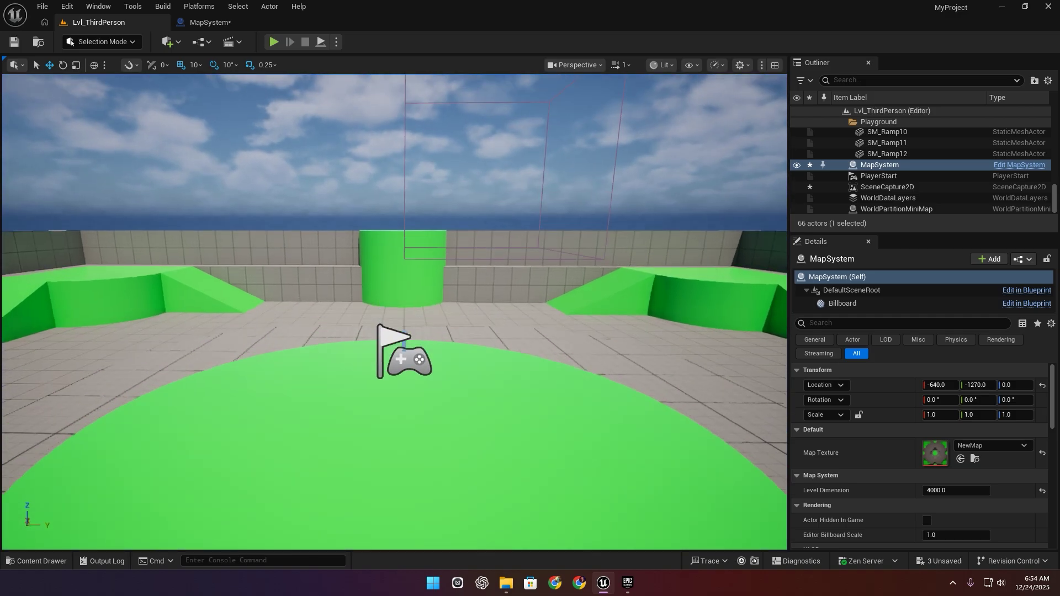
Step: Go to the project's MapSystem content folder and save the MapSystem blueprint
mouse_move(182, 471)
right_down()
mouse_move(182, 508)
mouse_move(121, 510)
mouse_move(194, 480)
mouse_move(182, 471)
right_up()
key(w)
click(48, 561)
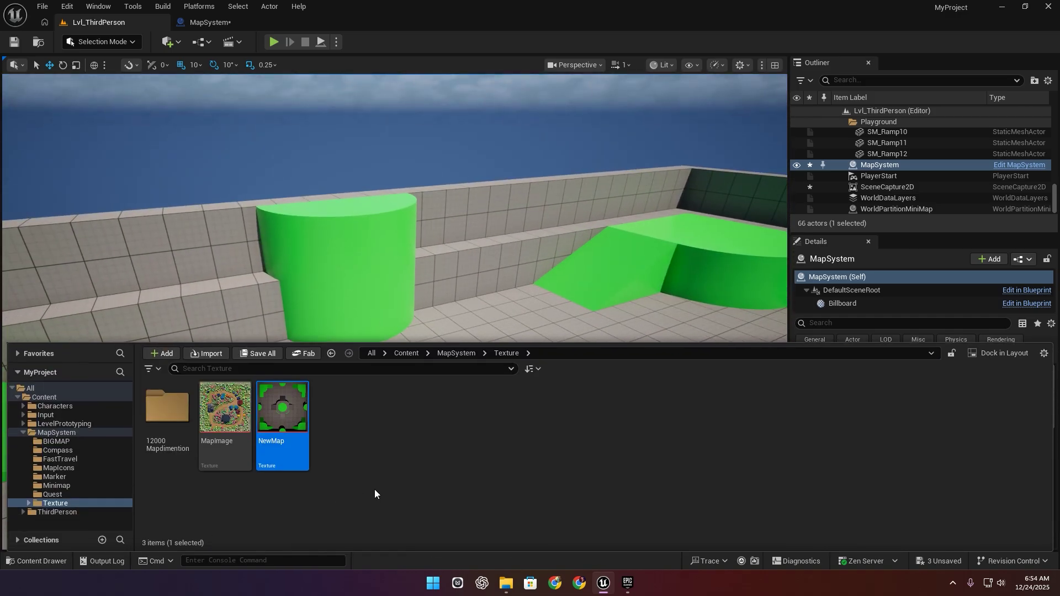
click(357, 280)
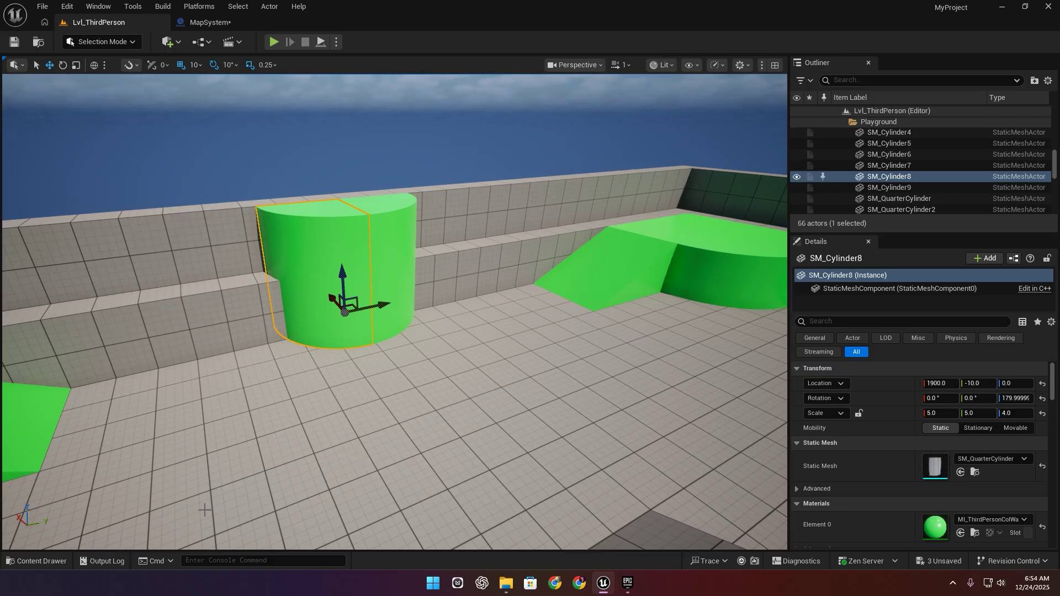
click(55, 561)
click(462, 353)
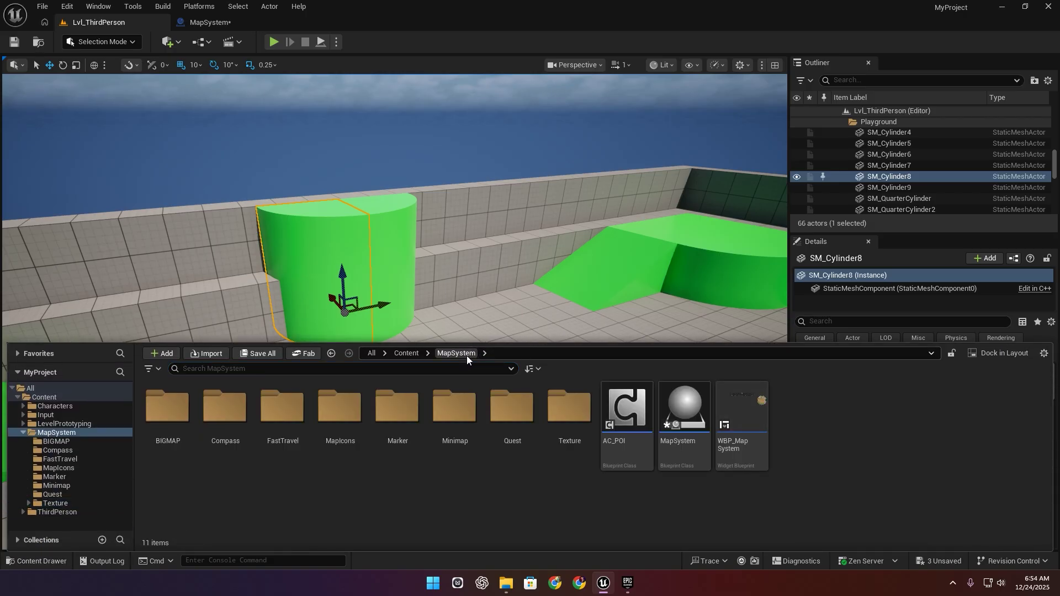
click(694, 447)
key(ctrl+s)
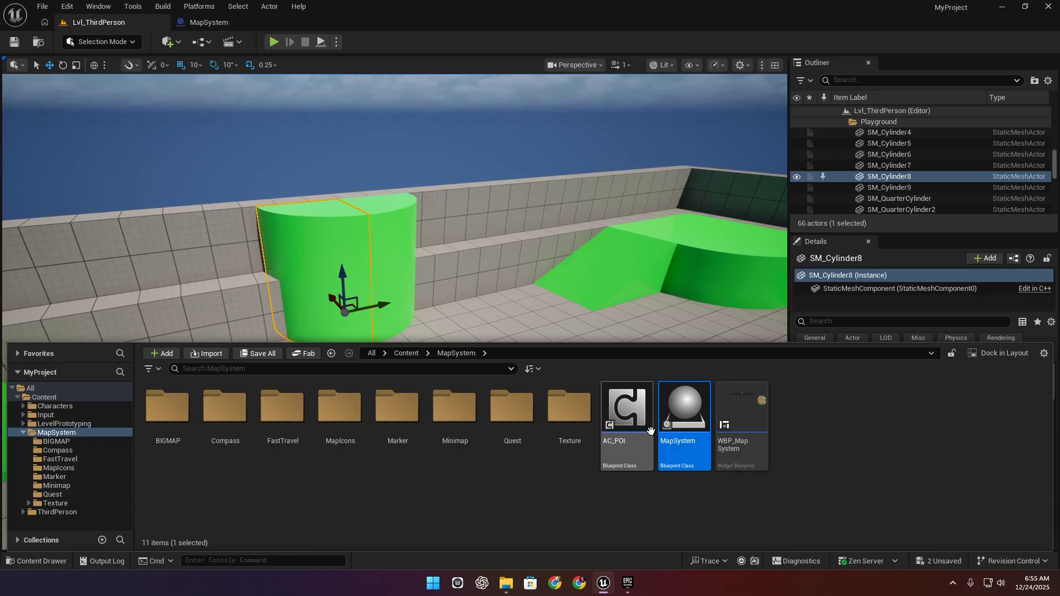
Step: Place the FastTravel blueprint from the MapSystem FastTravel folder on a green corner platform, at about -1720, 1740, 200
click(626, 431)
right_drag(395, 231, 756, 213)
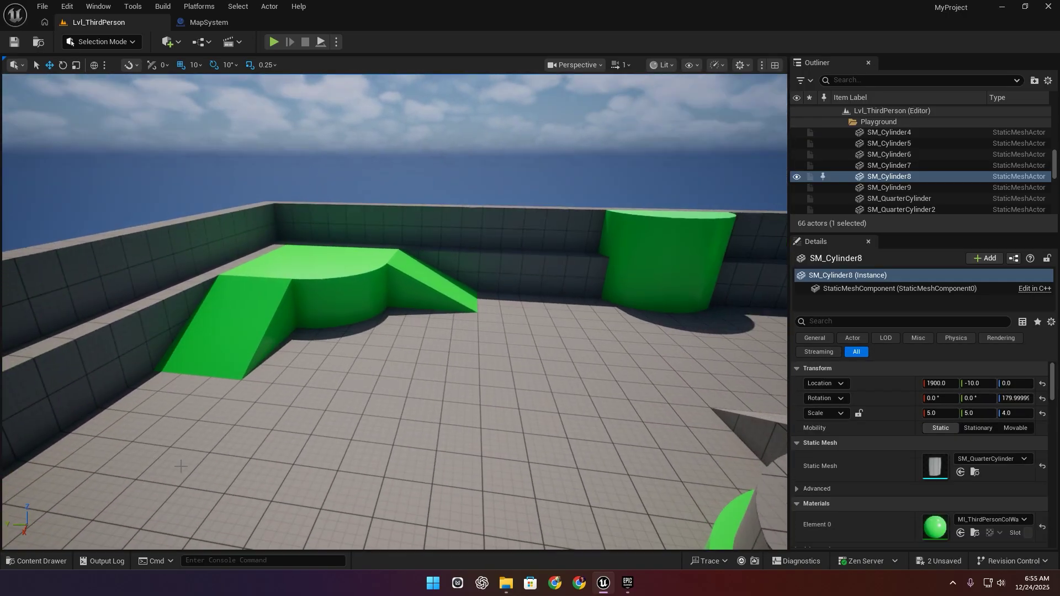
click(55, 563)
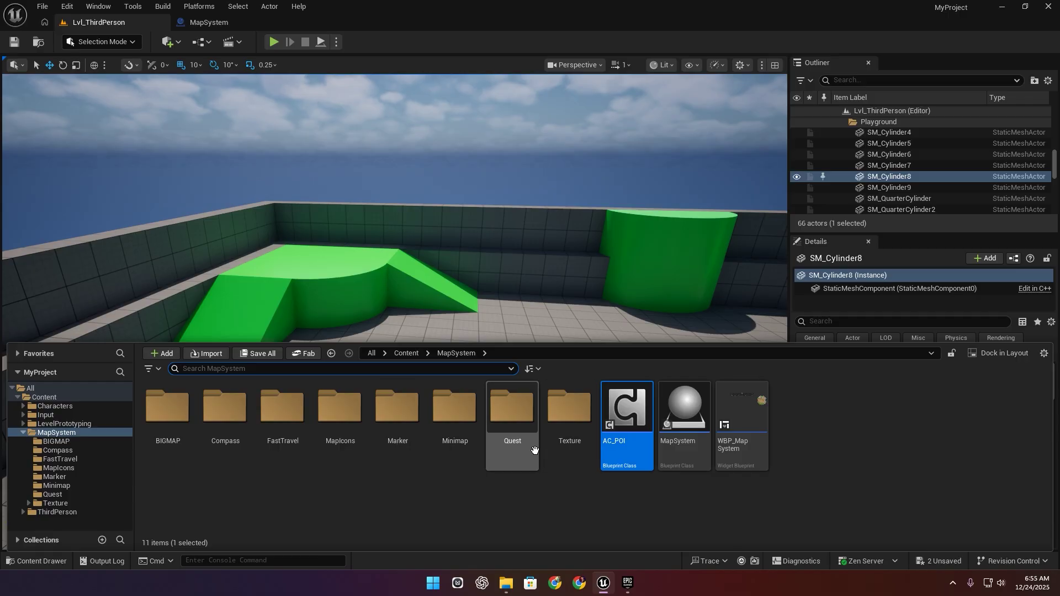
click(409, 423)
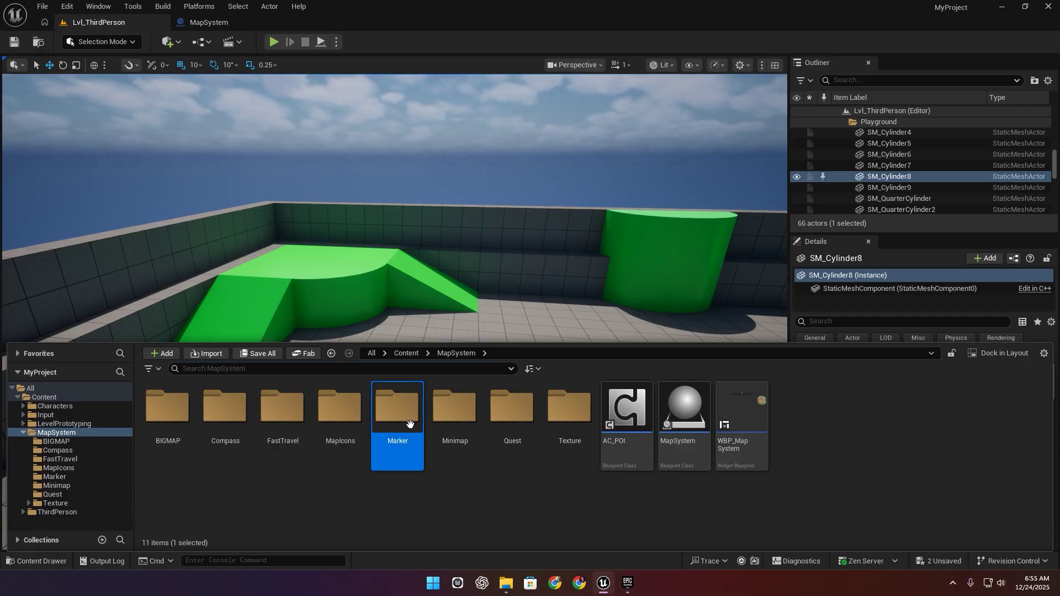
double_click(294, 418)
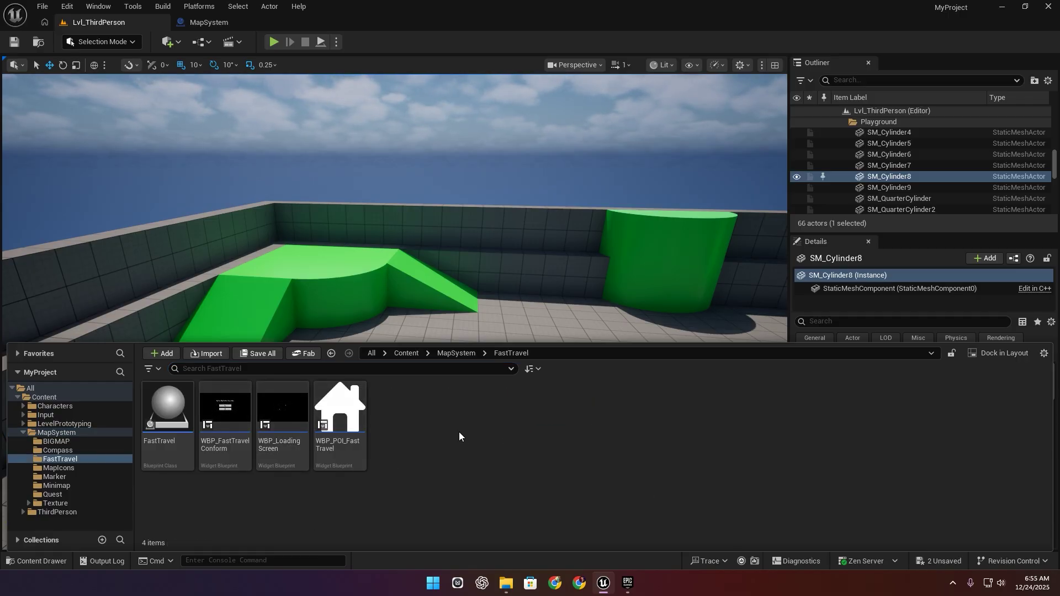
drag(176, 411, 292, 229)
Step: Place a second FastTravel actor on top of the tall green half-cylinder by the wall, at about -20, -1800, 400
key(s)
right_drag(310, 319, 458, 298)
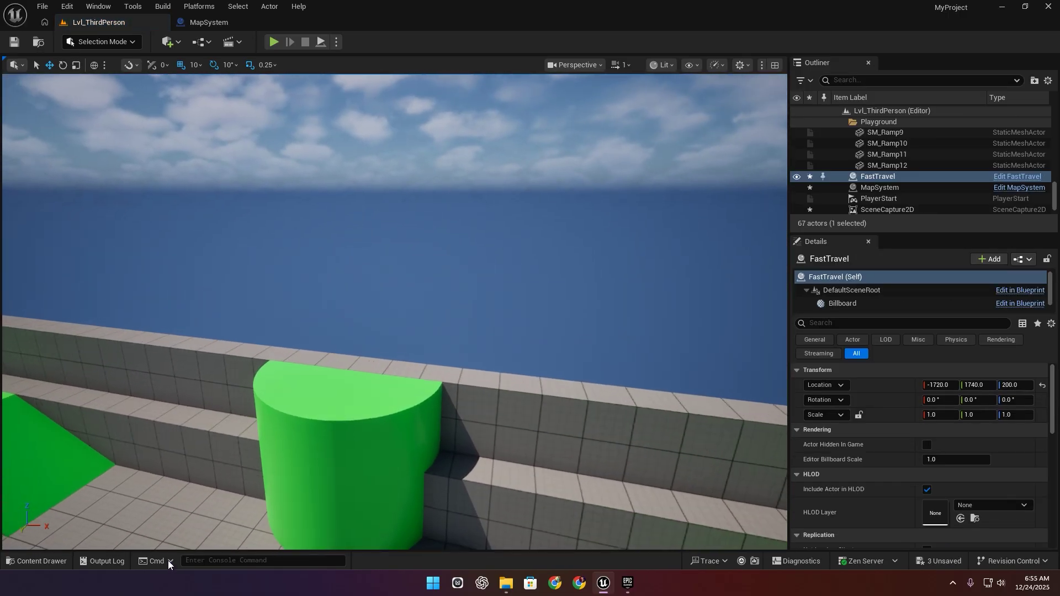
click(42, 560)
drag(355, 466, 320, 371)
right_drag(320, 371, 415, 356)
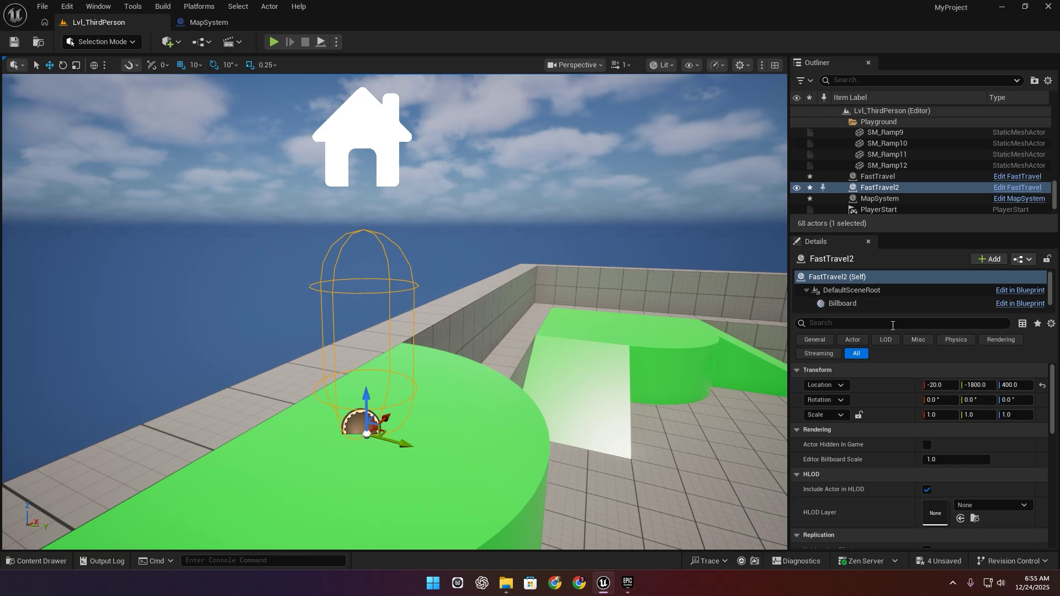
Step: Move FastTravel2's Capsule Travel Location component to about -100, 30, 90 relative to the actor
scroll(883, 298, down, 1)
click(872, 303)
key(f)
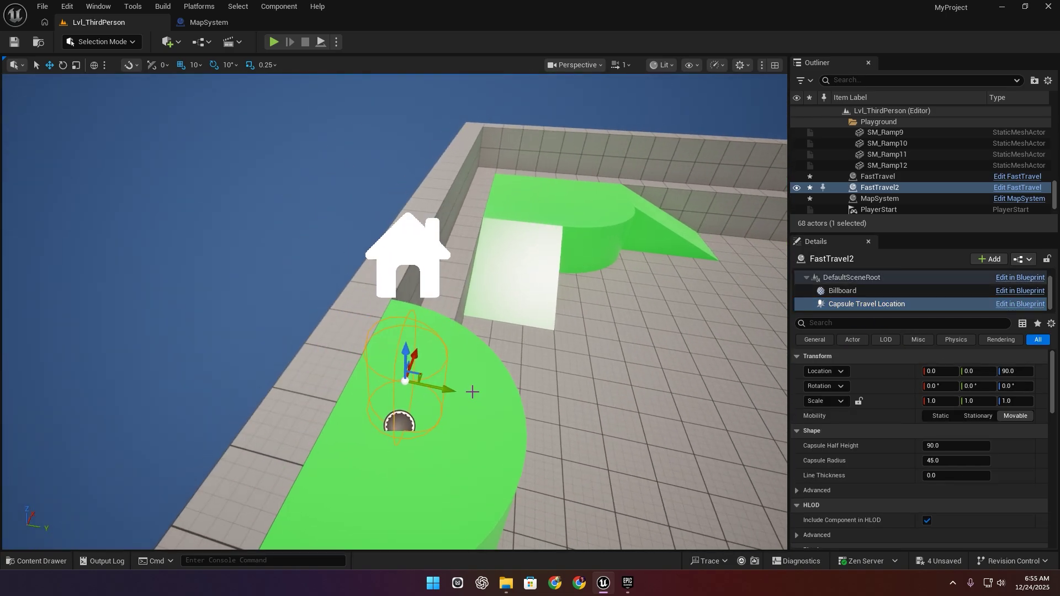
drag(452, 390, 397, 292)
Step: Place the QuestMarker blueprint from the MapSystem Quest folder on the level floor, at about 1350, -610, 0
right_drag(540, 434, 707, 342)
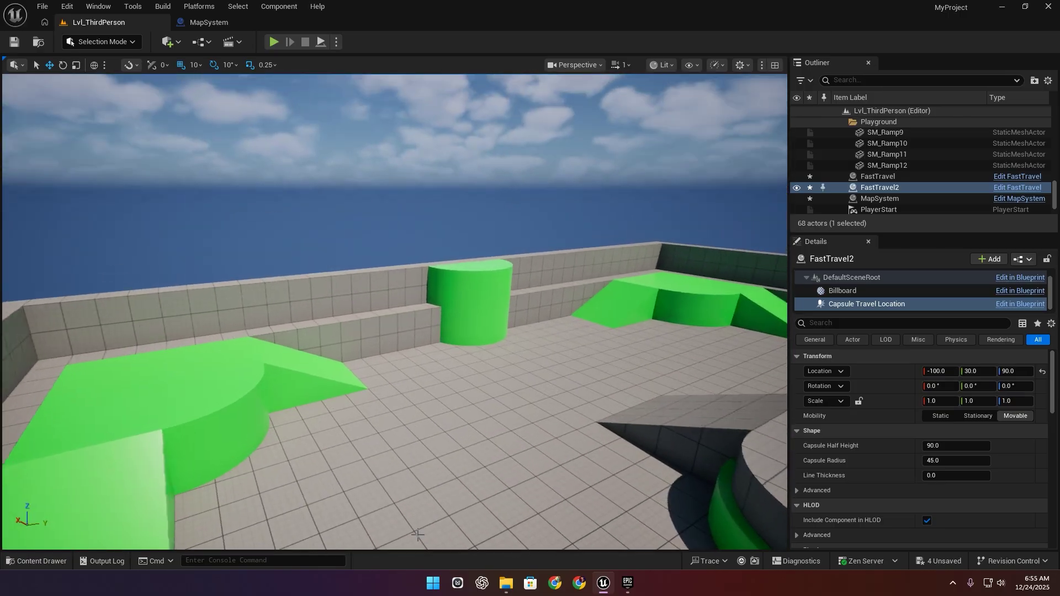
click(60, 562)
click(453, 352)
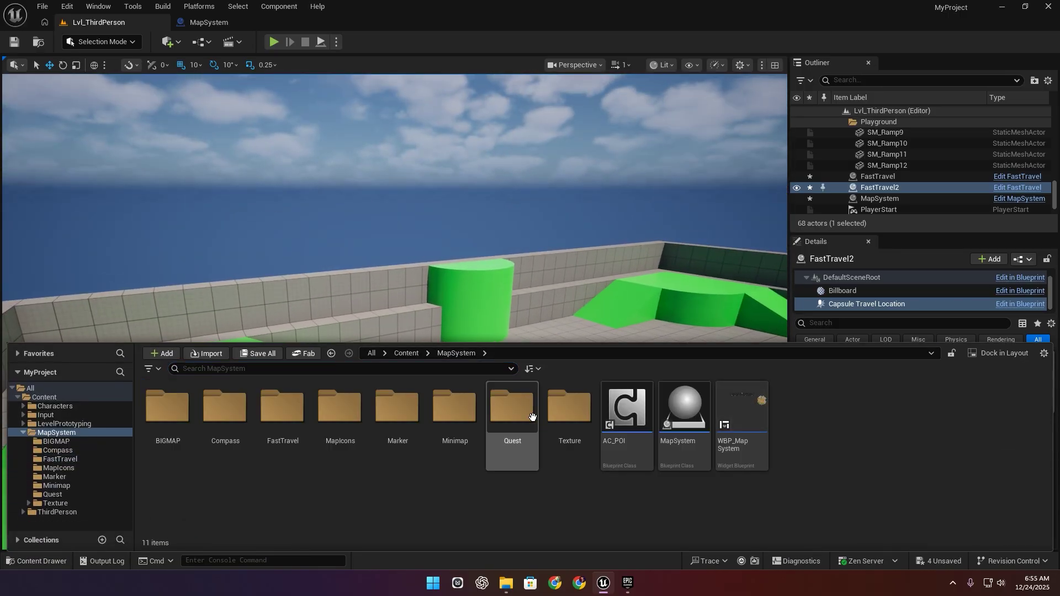
double_click(509, 414)
drag(356, 375, 426, 379)
right_drag(425, 379, 453, 359)
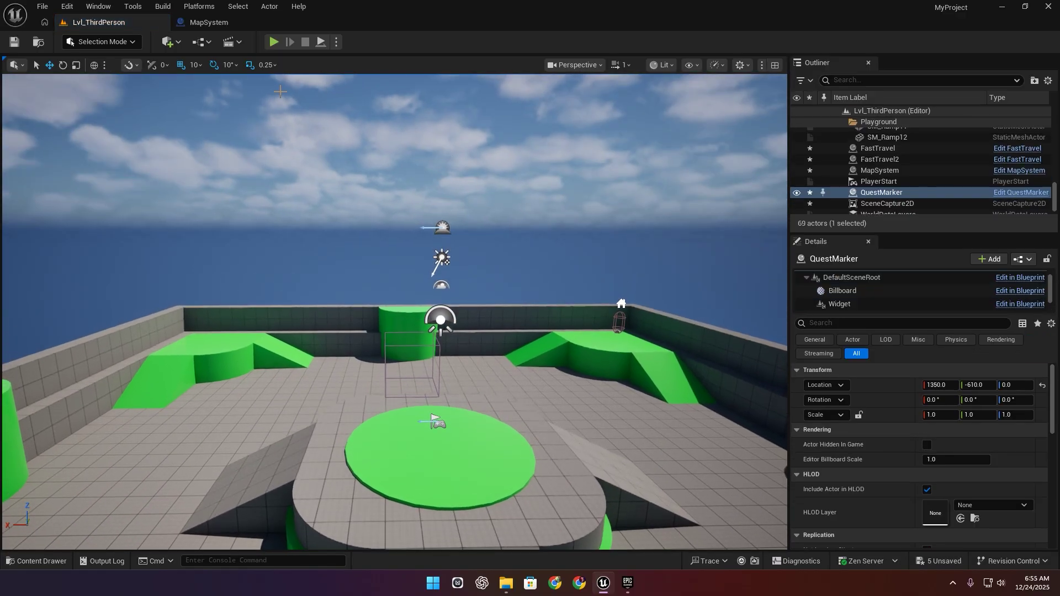
Step: Play-test the level by running the character toward the quest marker, checking its compass, minimap and distance indicators
click(307, 106)
click(273, 42)
key(w)
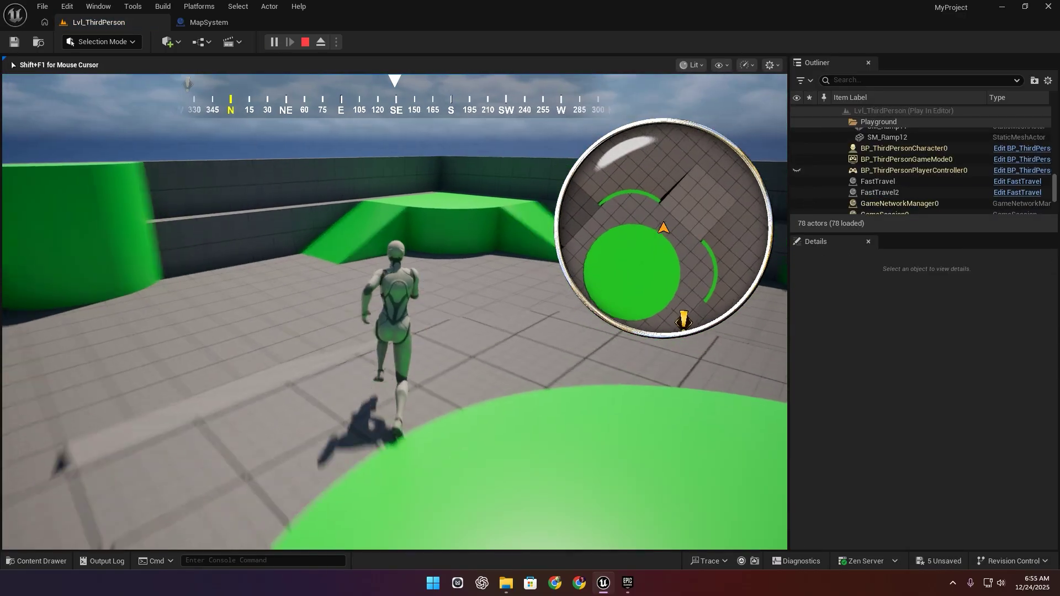
key(w)
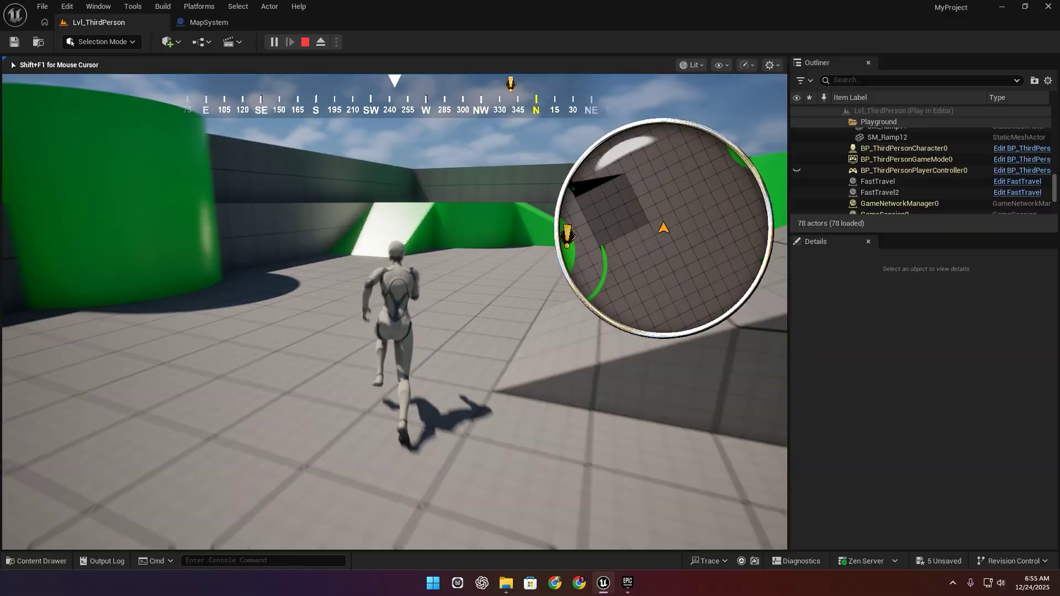
key(w)
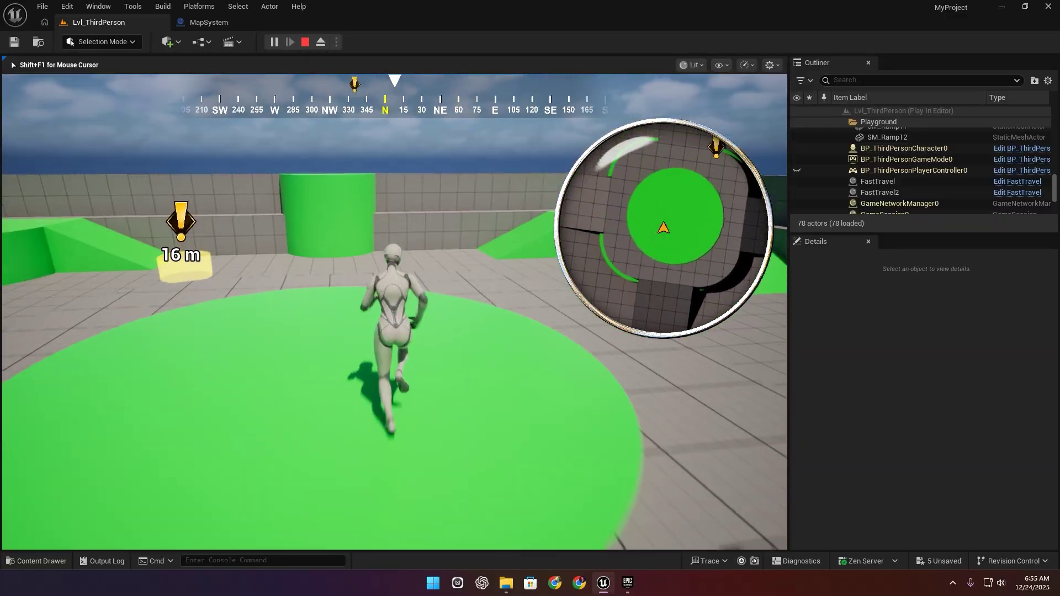
key(w)
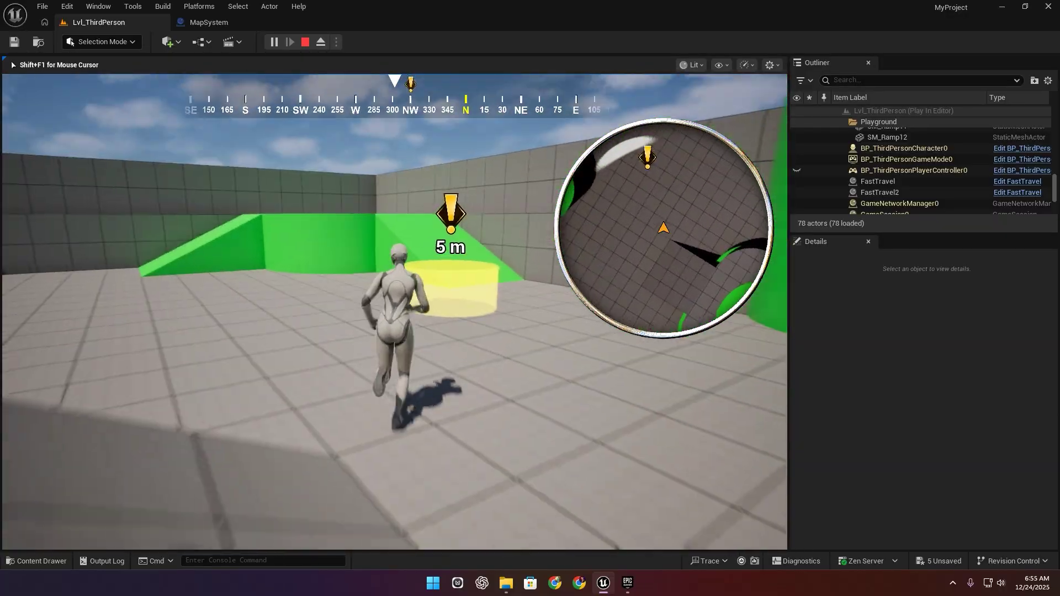
key(w)
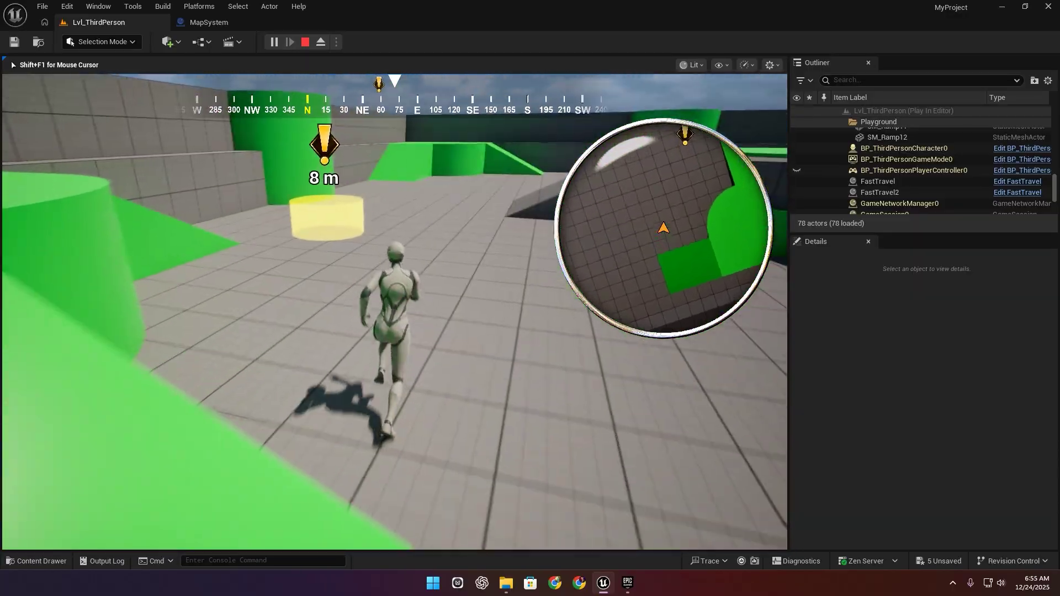
Step: Test fast travel to both house icons from the in-game big map, run across the level, and end the play session
key(m)
key(w)
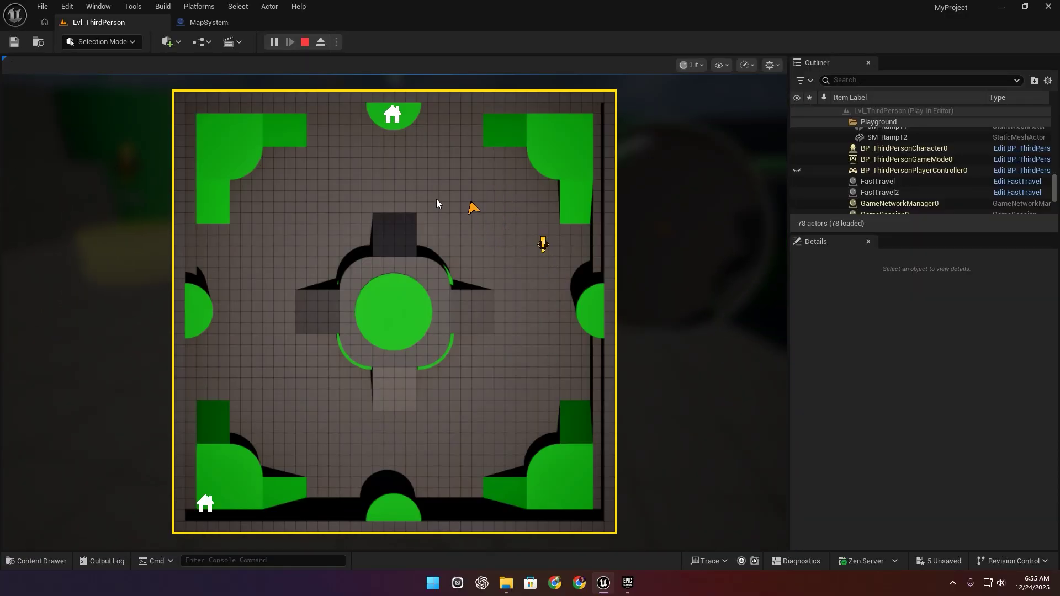
click(394, 118)
click(392, 284)
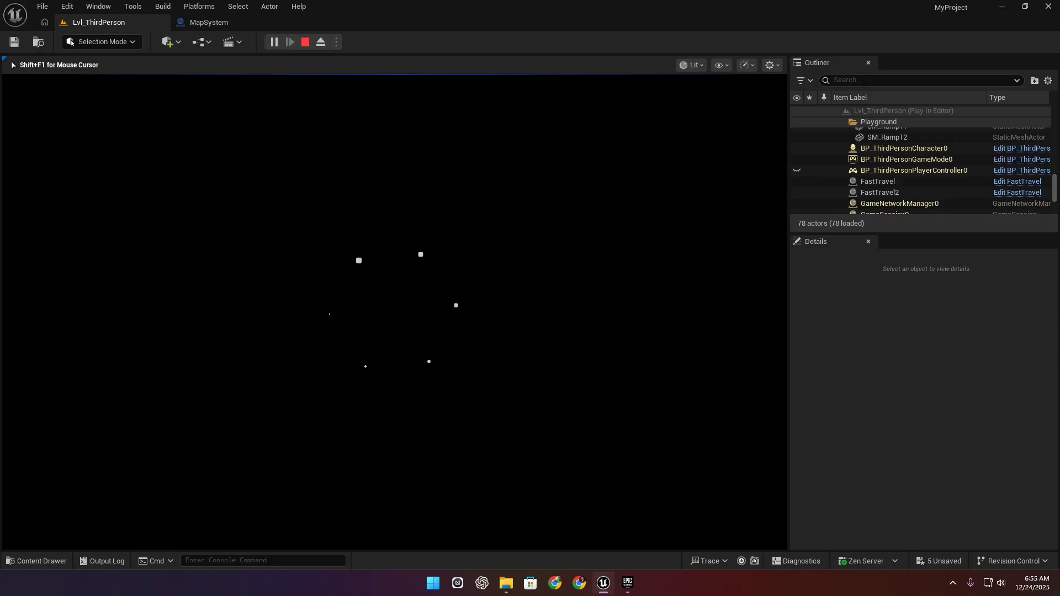
key(m)
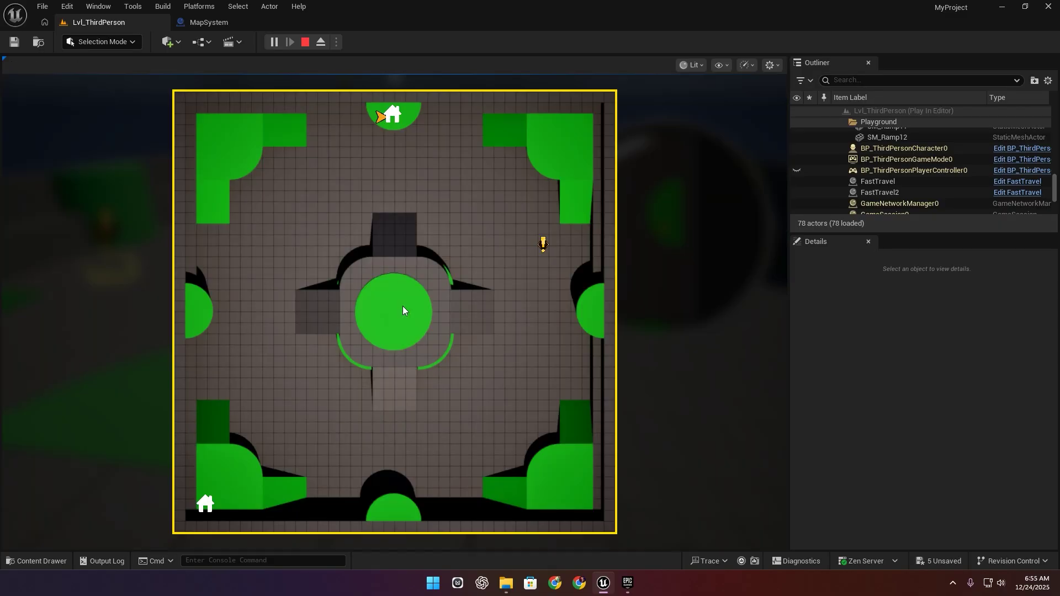
click(215, 503)
click(389, 284)
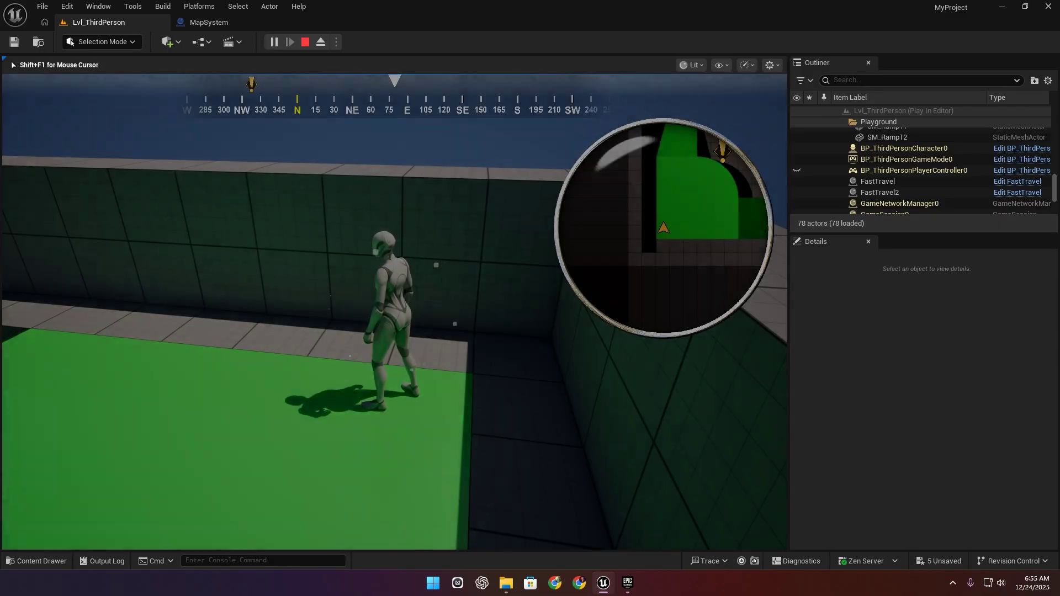
key(w)
key(w)
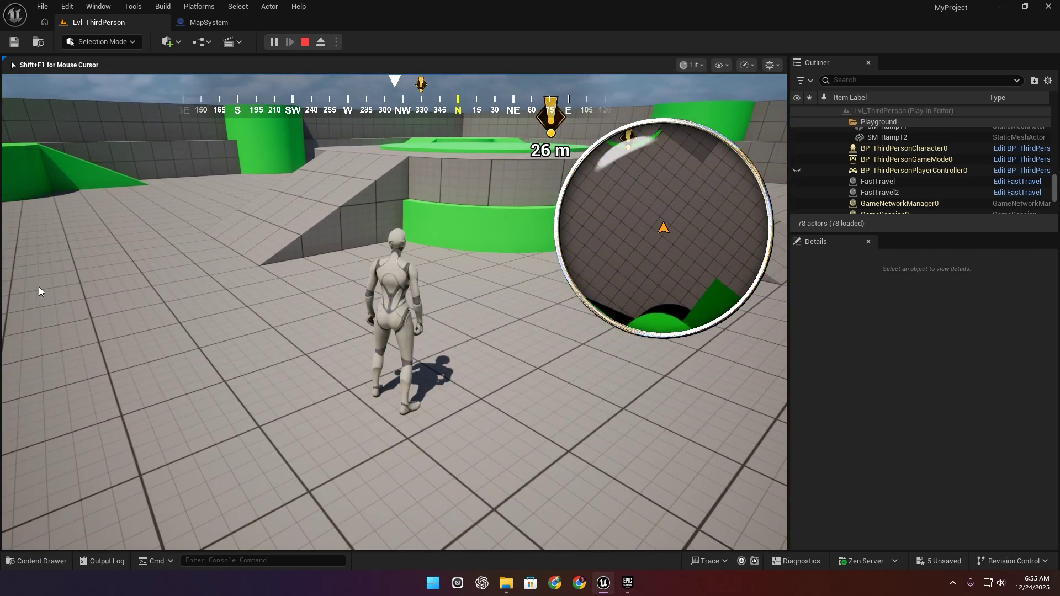
key(Escape)
Step: Select the SM_Cube10 block of the green corner platform and add an AC_POI component to it
right_drag(209, 339, 213, 362)
key(w)
key(w)
click(213, 362)
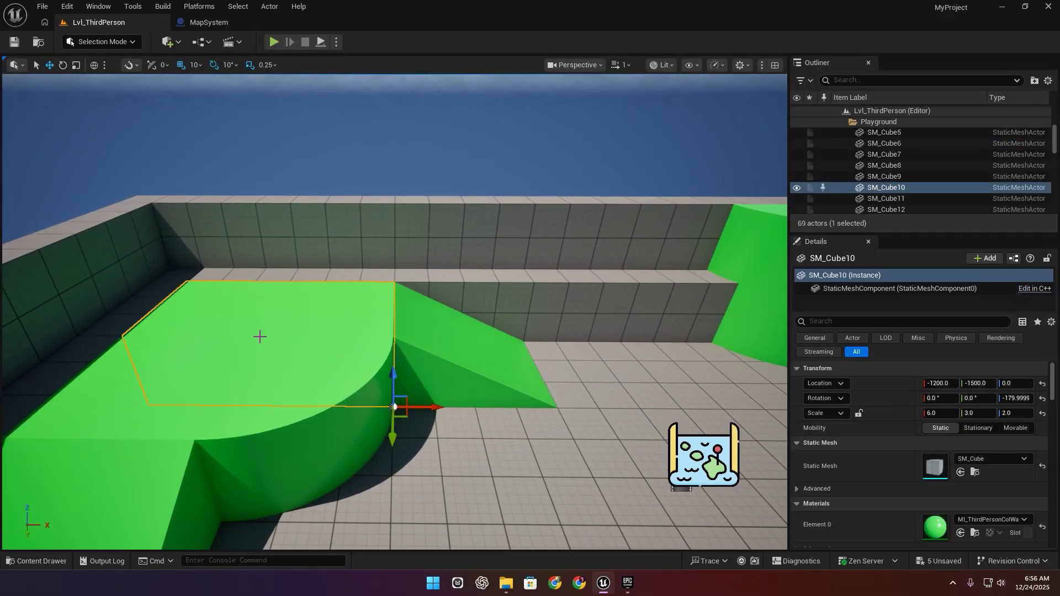
click(796, 187)
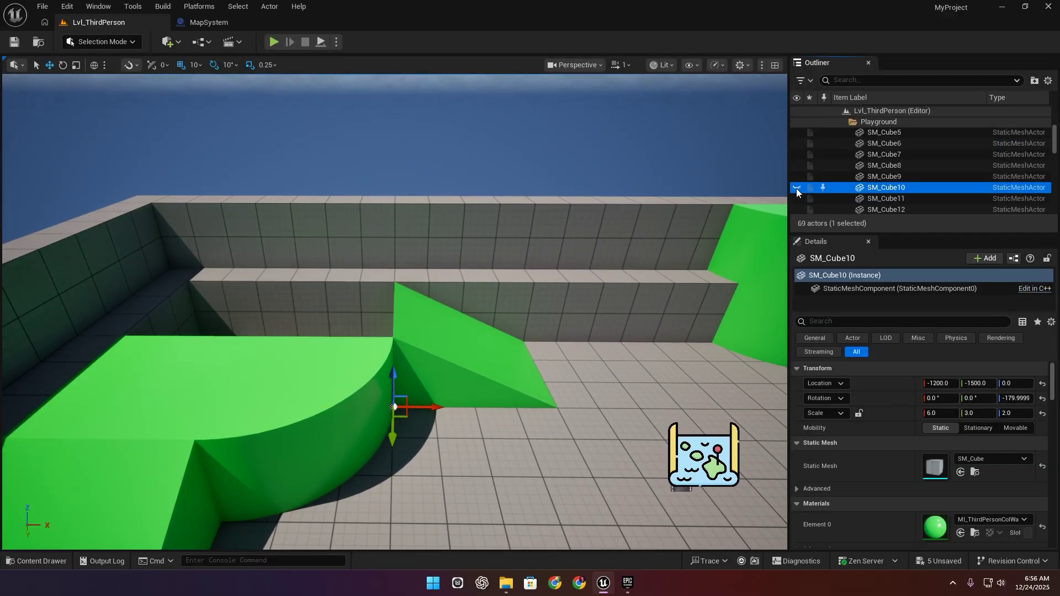
click(796, 188)
click(985, 258)
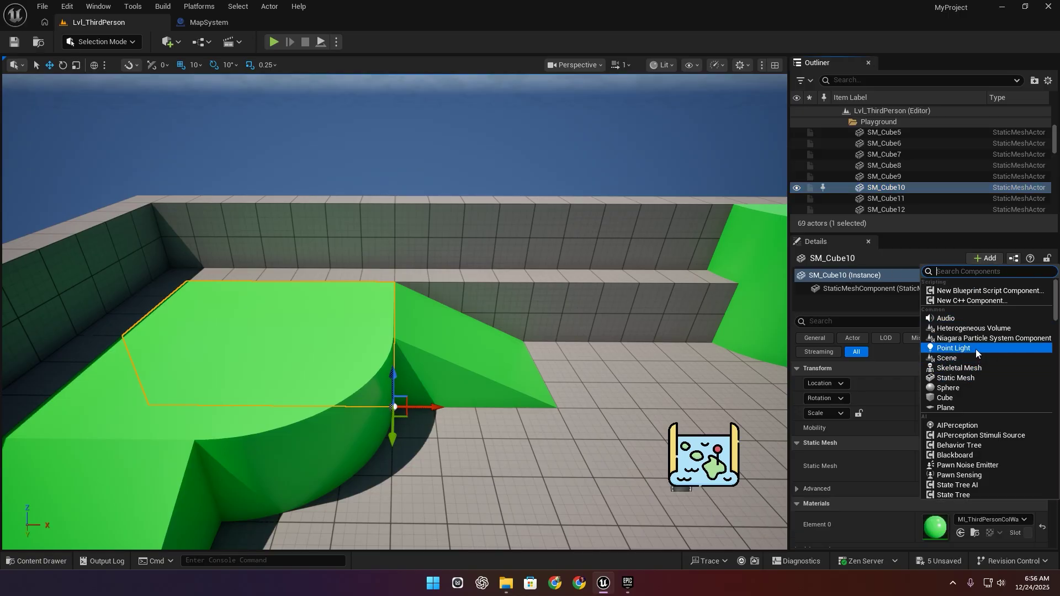
text(poi)
click(960, 292)
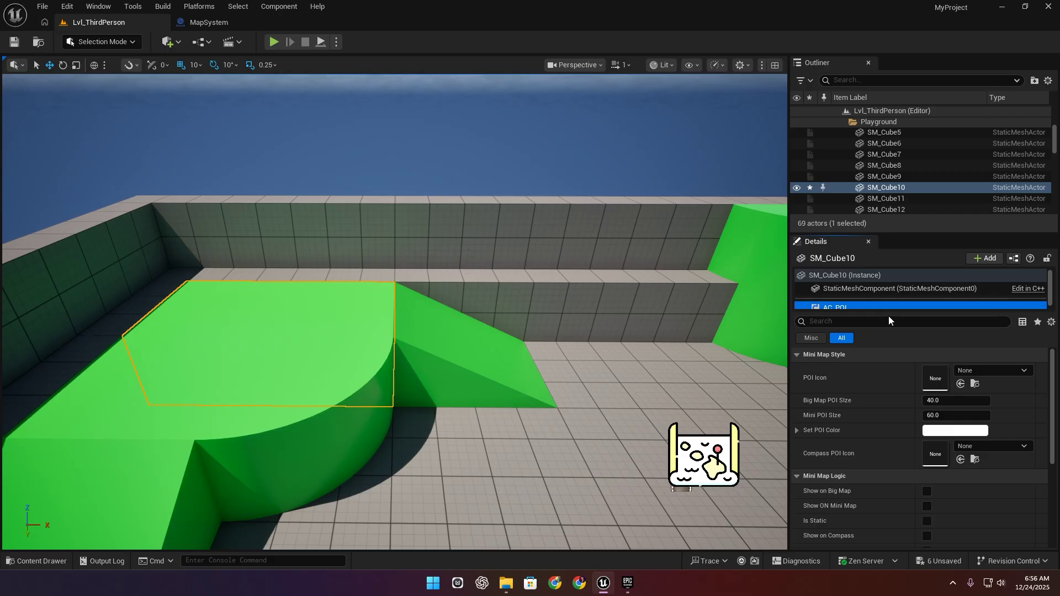
Step: Set the POI Icon of SM_Cube10's AC_POI component to the Fox texture
drag(891, 233, 894, 215)
click(865, 293)
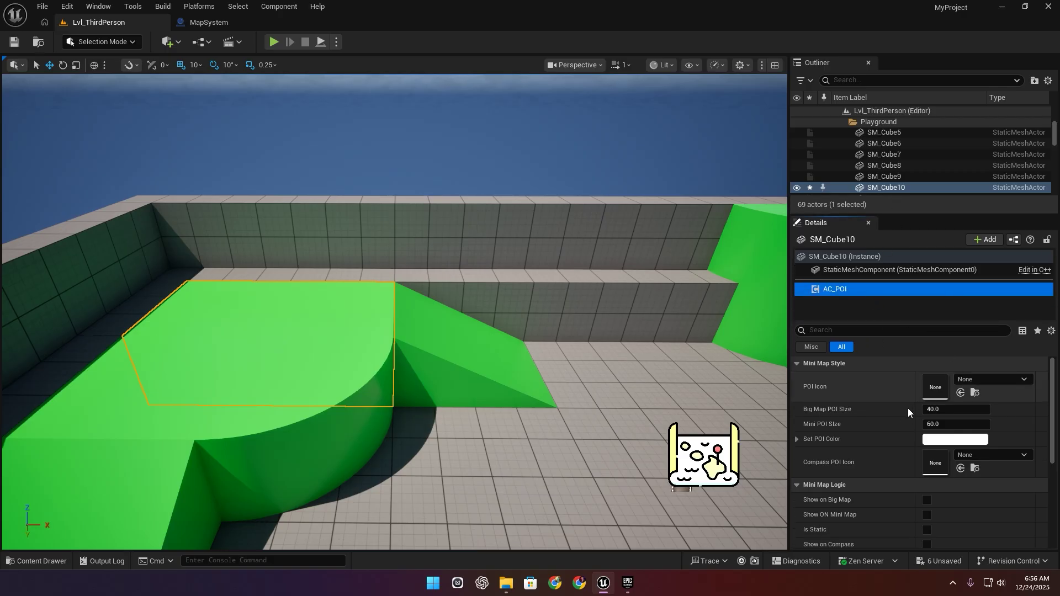
click(986, 379)
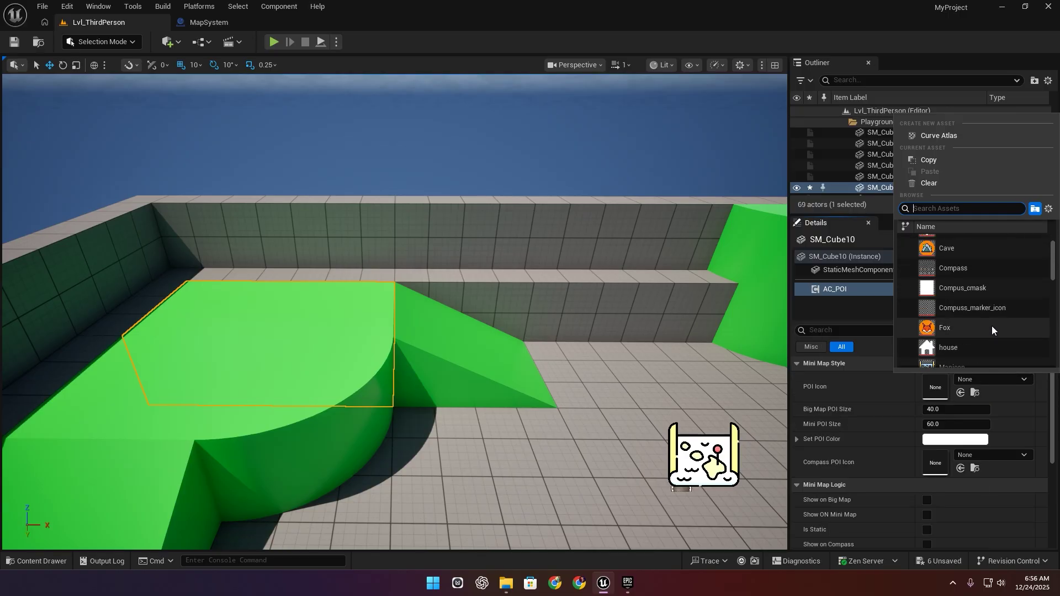
click(953, 328)
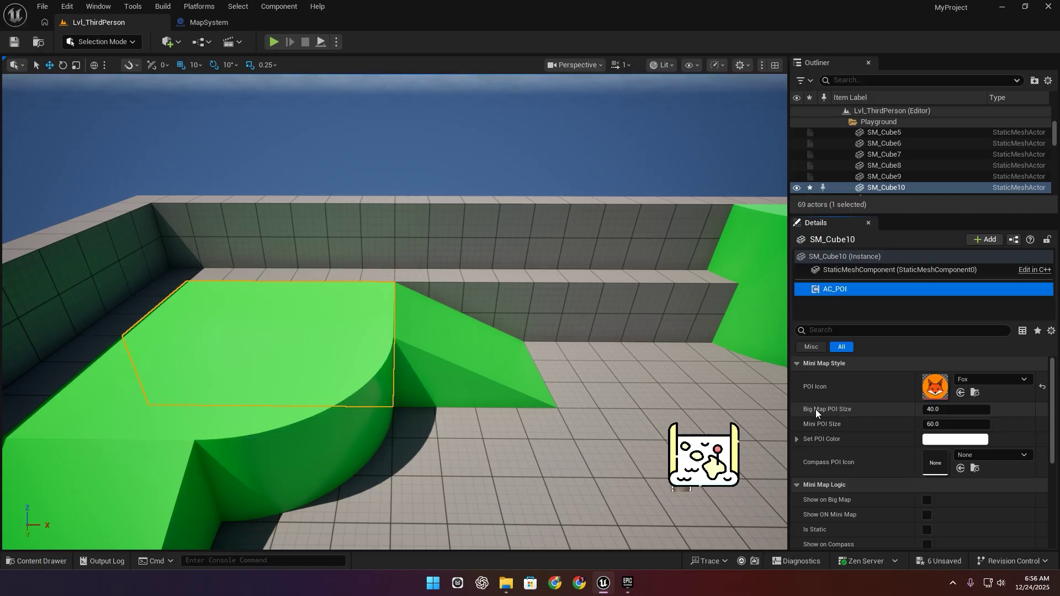
Step: Review the AC_POI size, color and icon settings, and enable Show on Big Map
click(949, 409)
scroll(949, 428, down, 1)
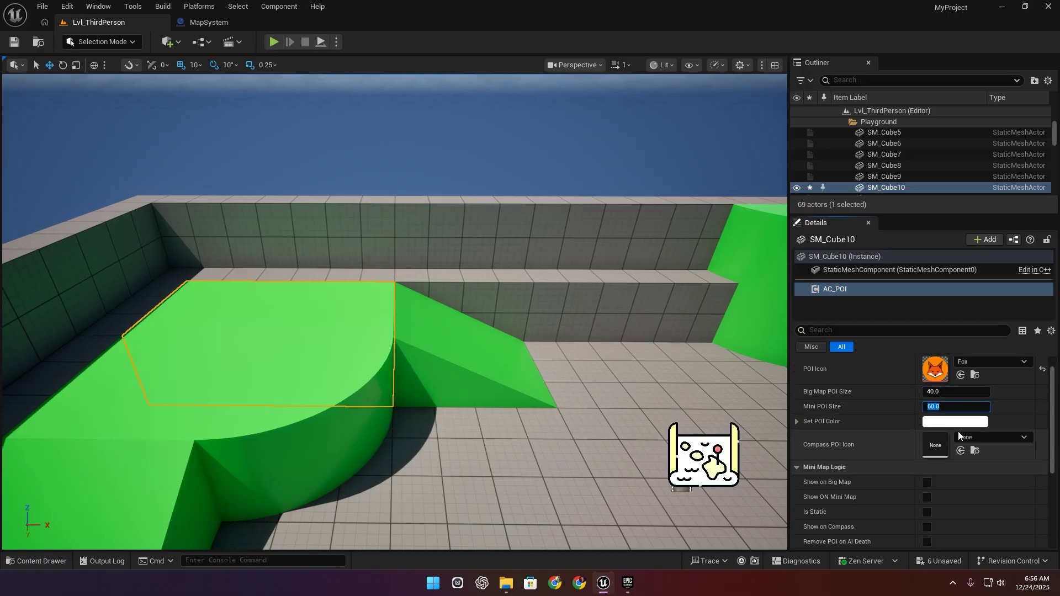
scroll(837, 432, down, 1)
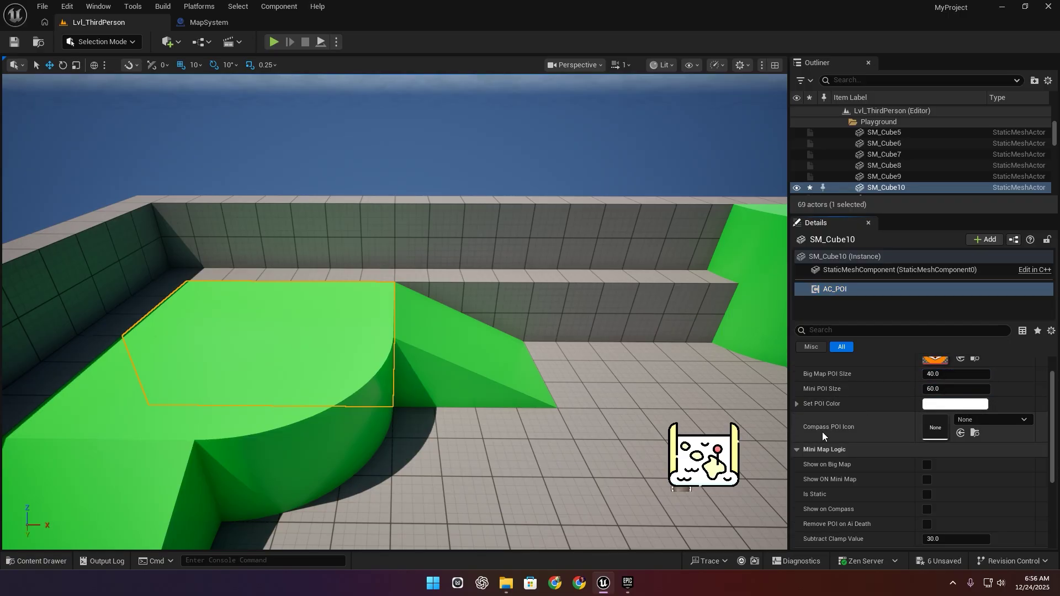
scroll(847, 433, up, 1)
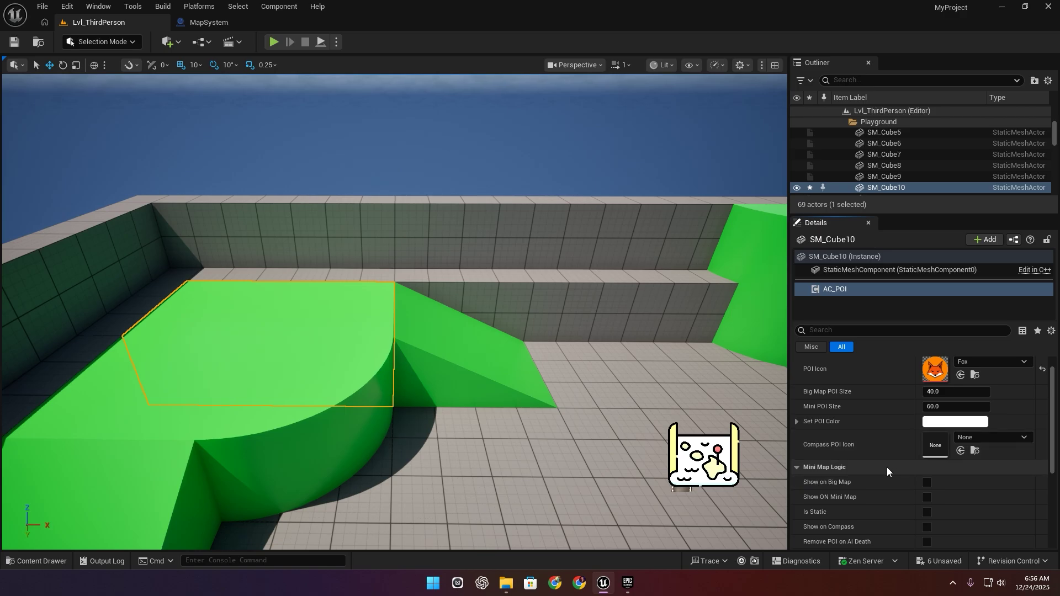
scroll(886, 467, down, 2)
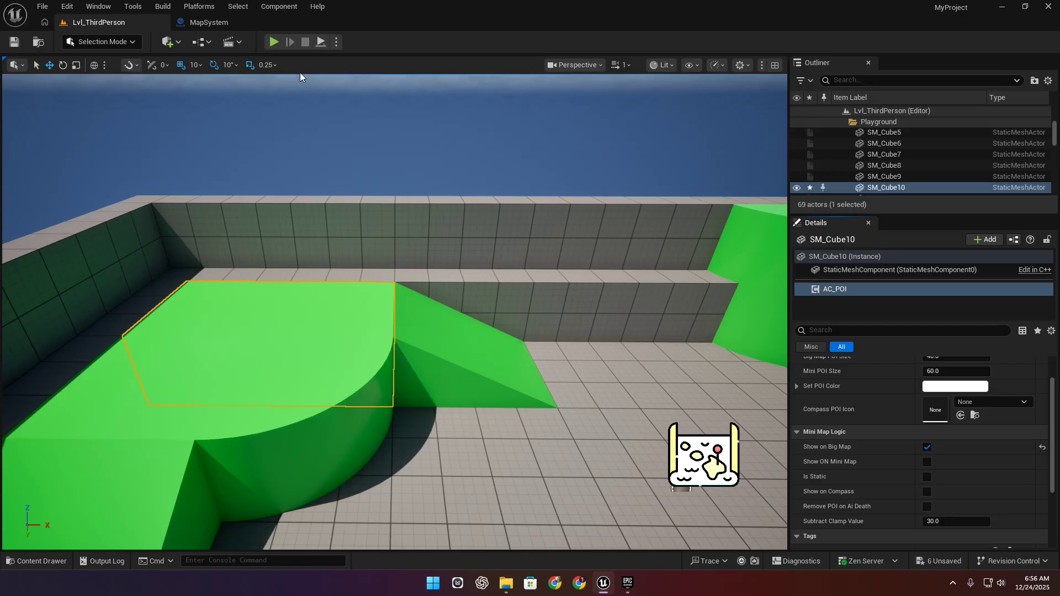
Step: Play the level to check the fox icon on the big map and minimap, and stop the session
click(274, 42)
key(m)
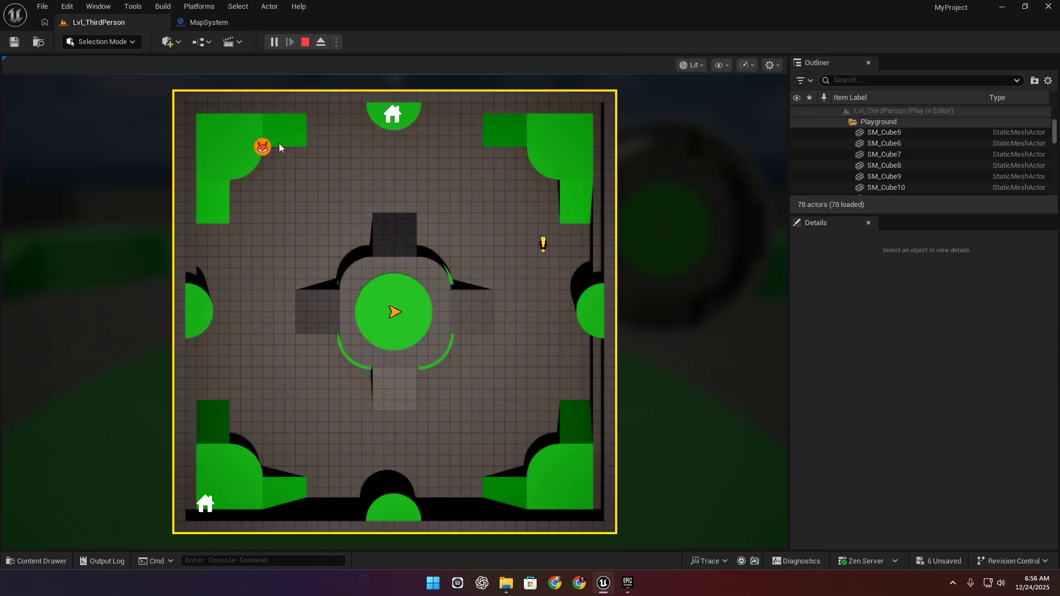
key(m)
key(w)
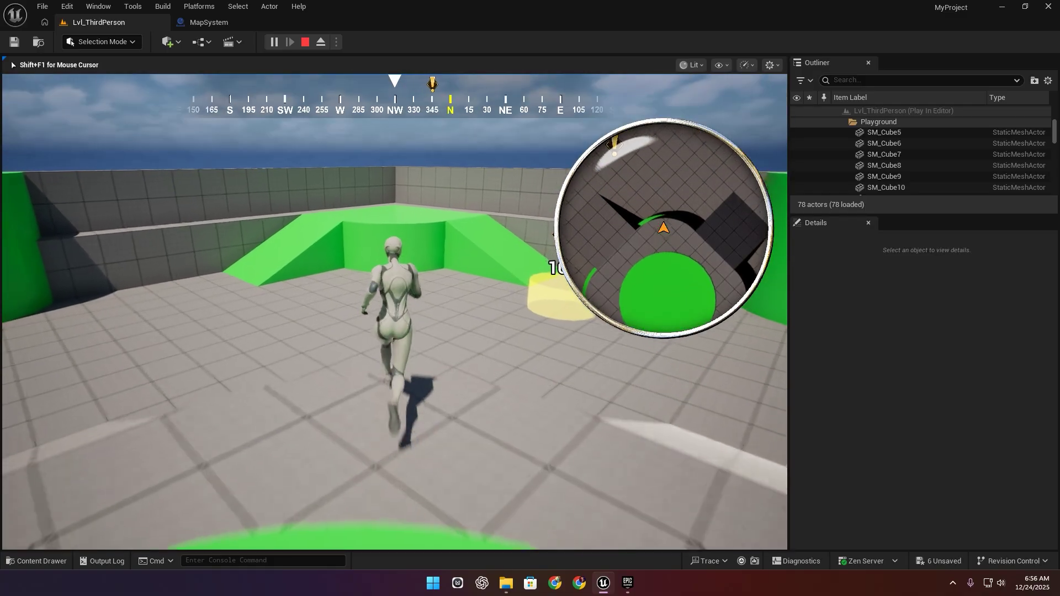
key(Escape)
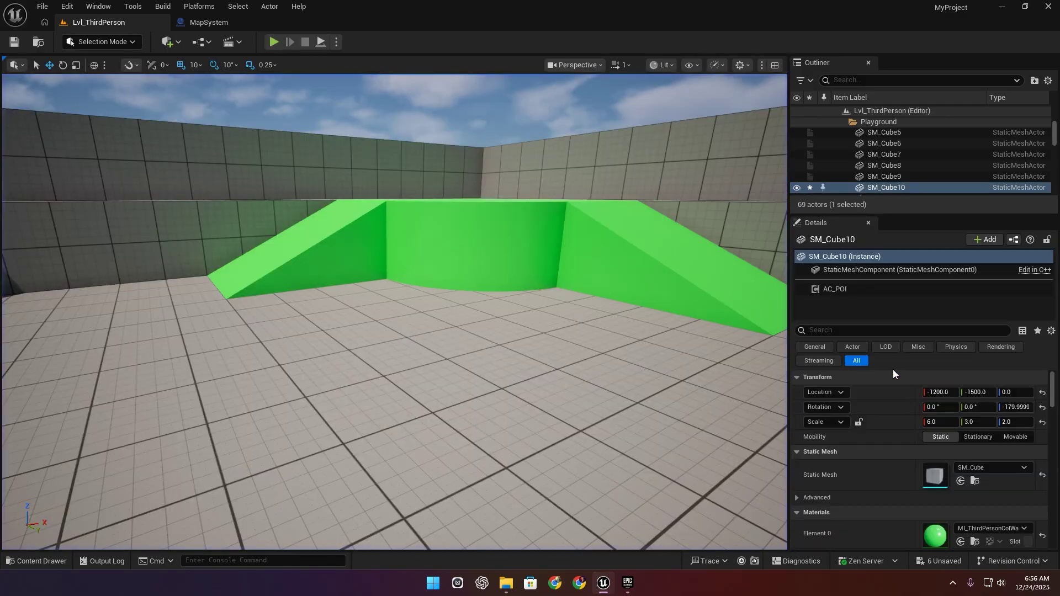
Step: Enable Show ON Mini Map for SM_Cube10's AC_POI component
click(887, 289)
scroll(924, 458, down, 3)
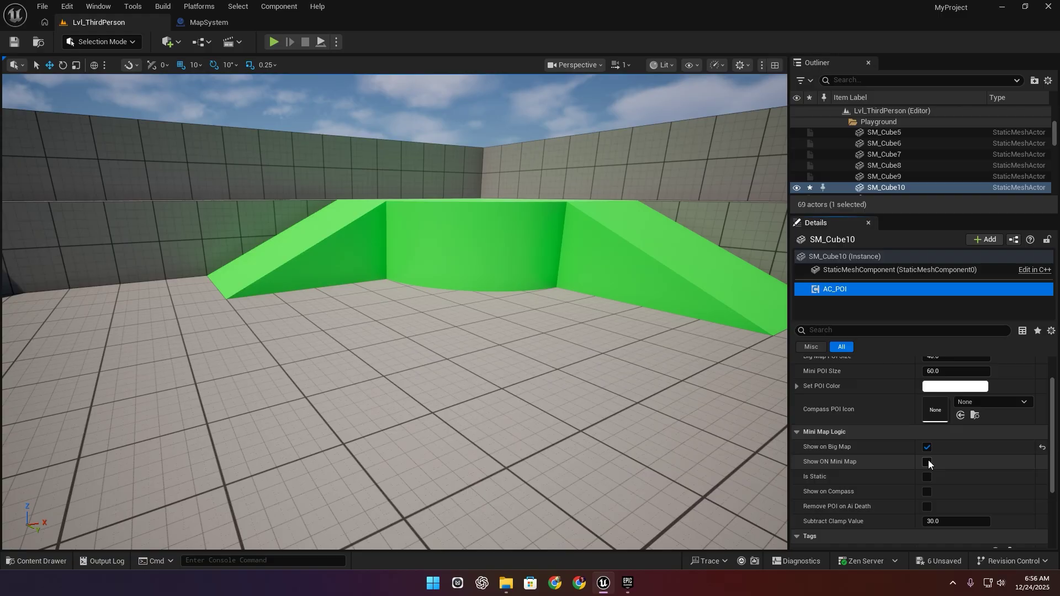
click(927, 462)
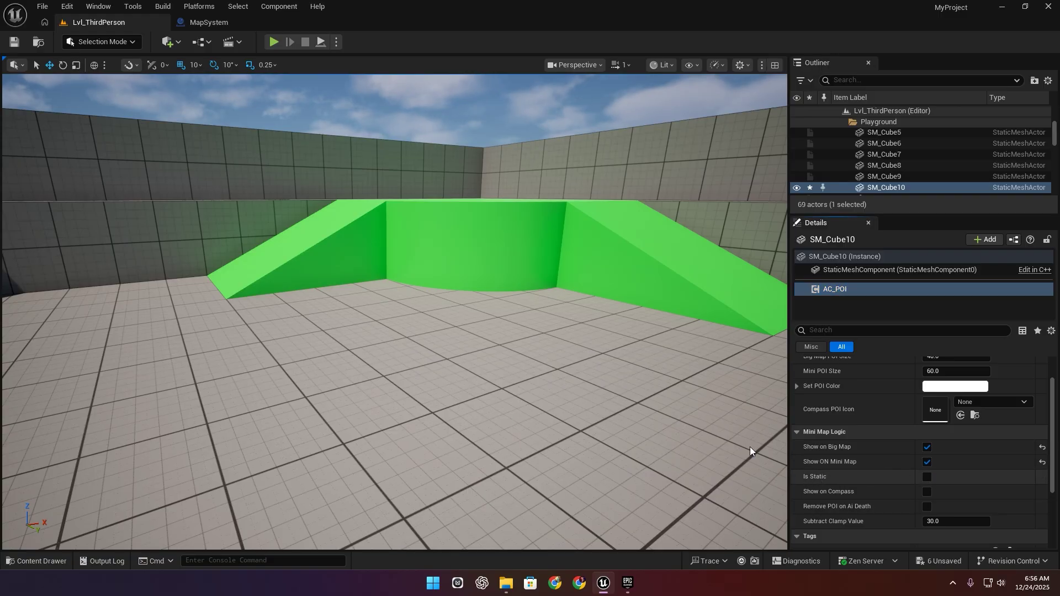
Step: Play the level, locate the fox icon on the big map, run to its platform to check the minimap icon, and stop the session
click(274, 42)
key(w)
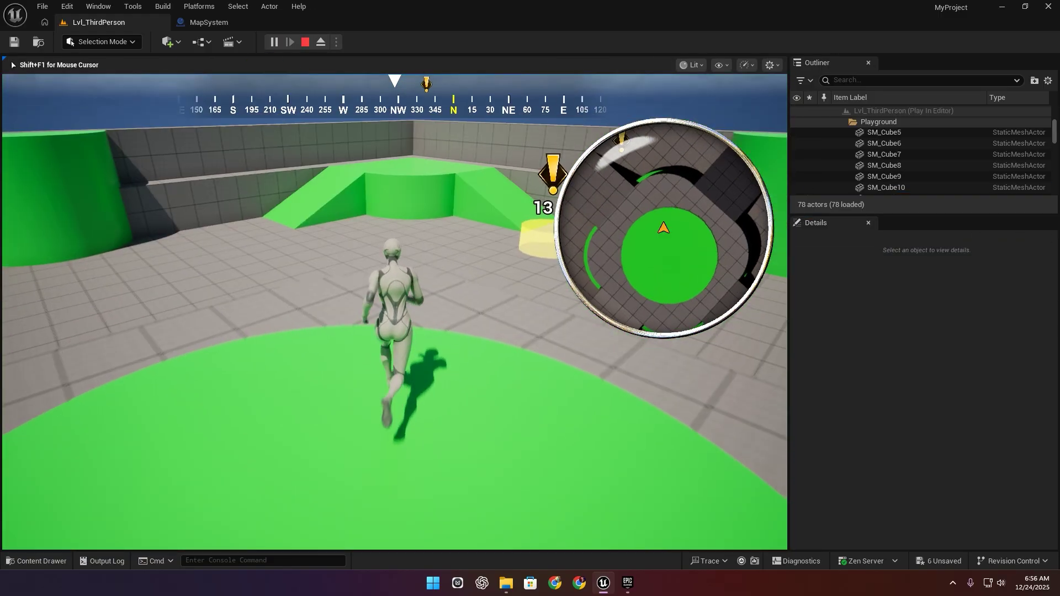
key(space)
key(w)
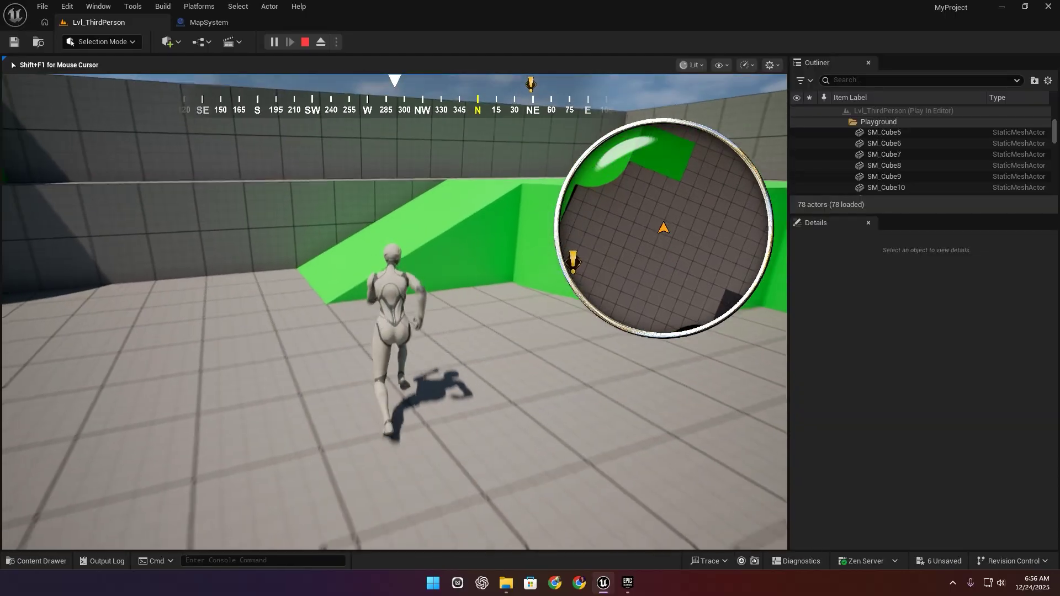
key(w)
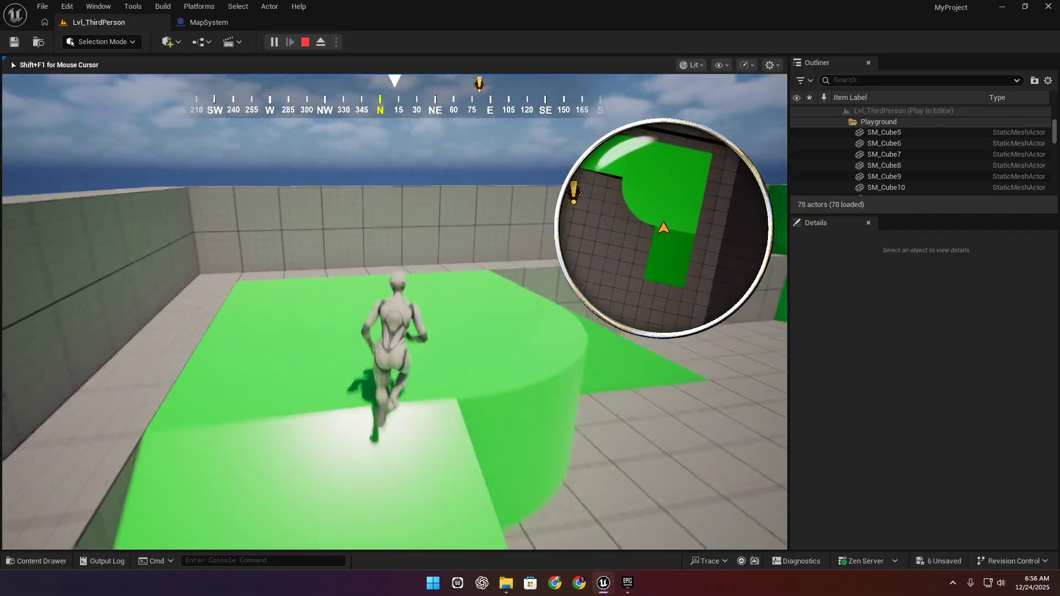
key(m)
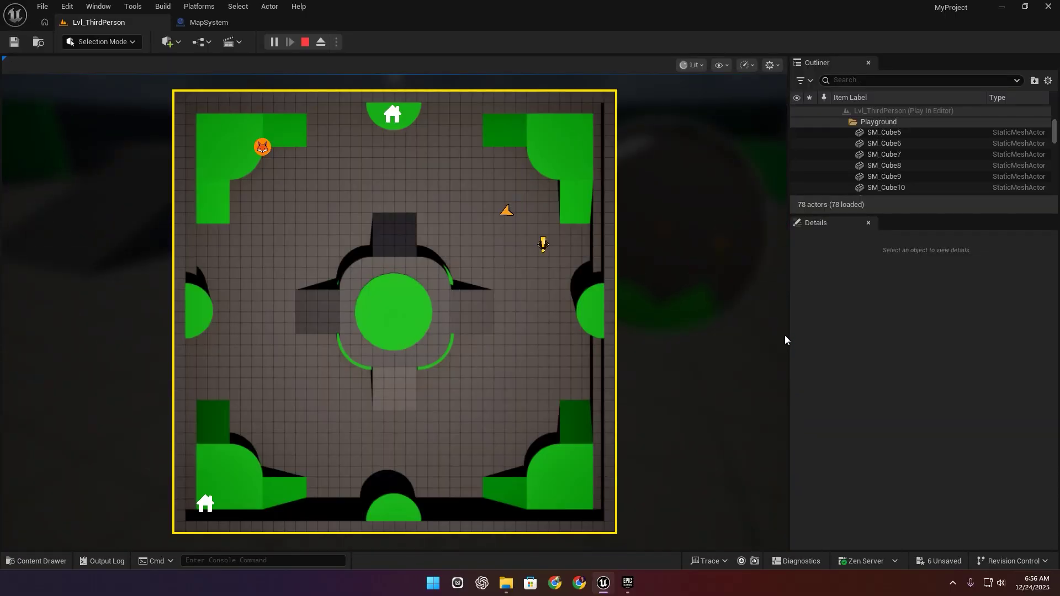
key(m)
key(w)
key(m)
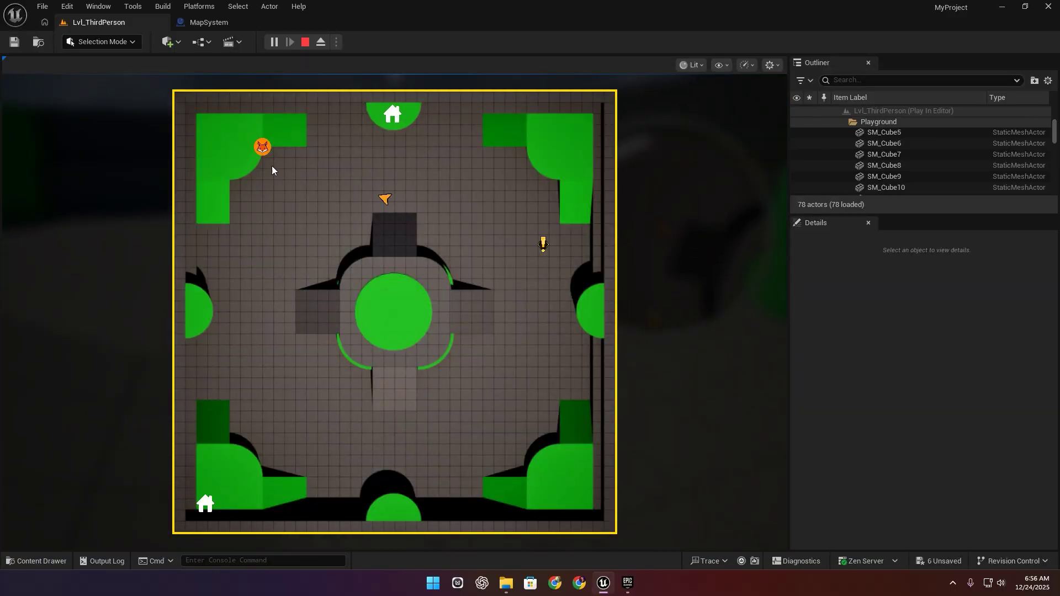
key(m)
key(w)
key(s)
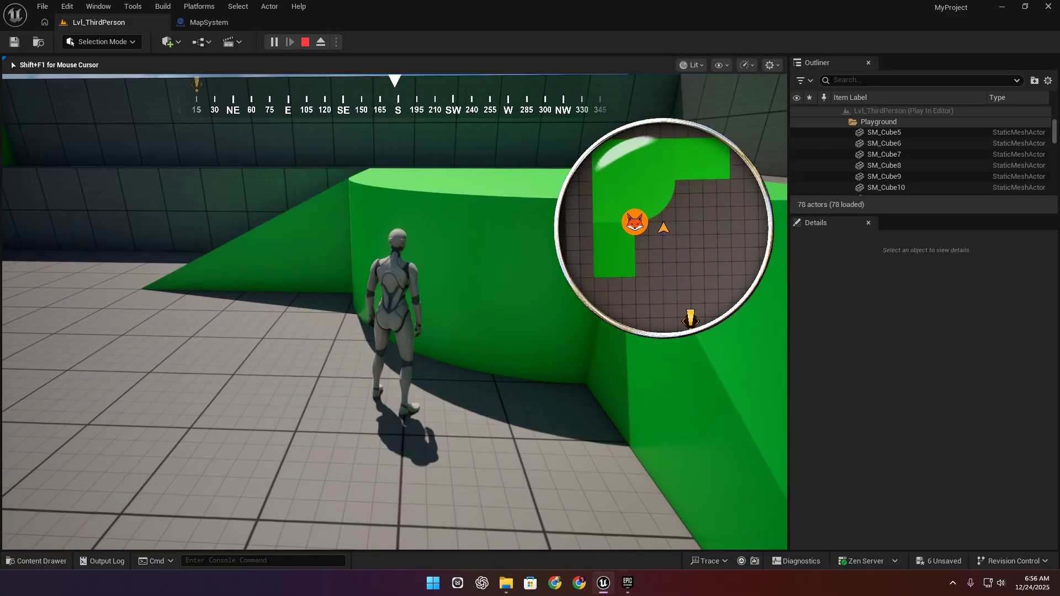
key(w)
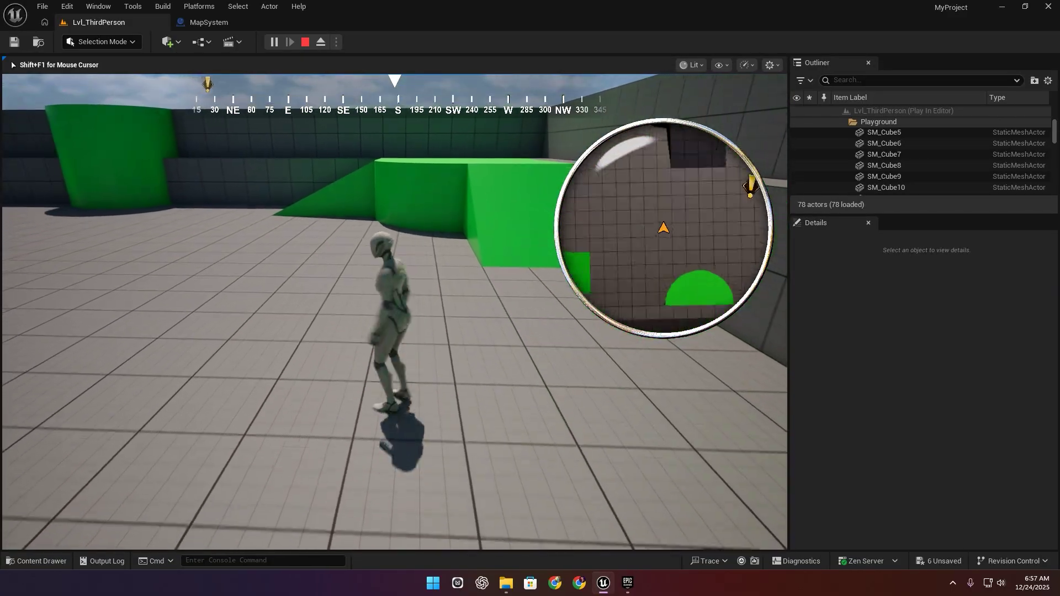
key(Escape)
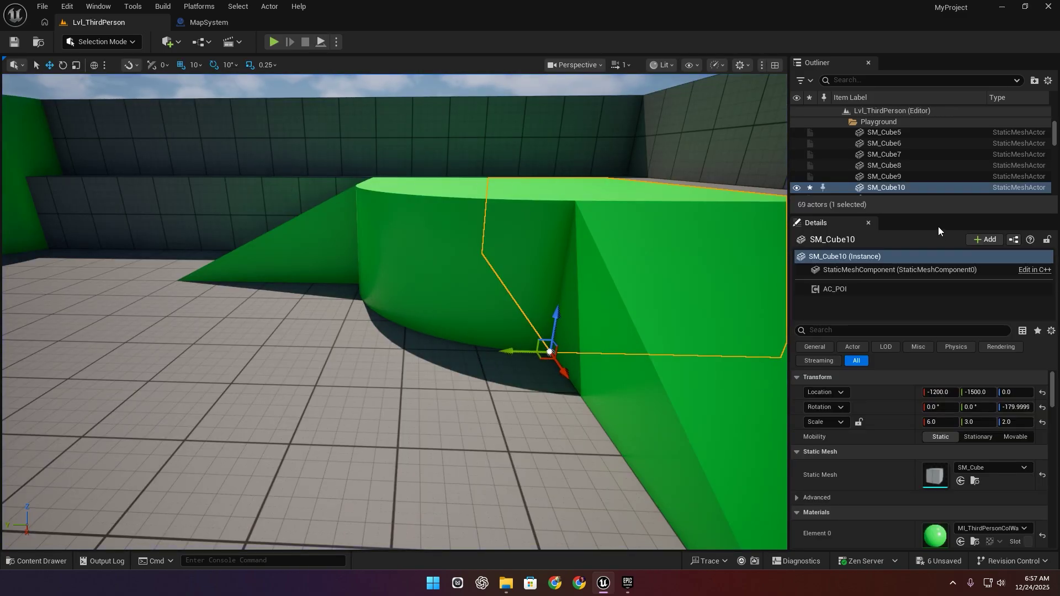
Step: Enable Is Static in the Mini Map Logic of SM_Cube10's AC_POI component
click(876, 296)
scroll(883, 436, down, 2)
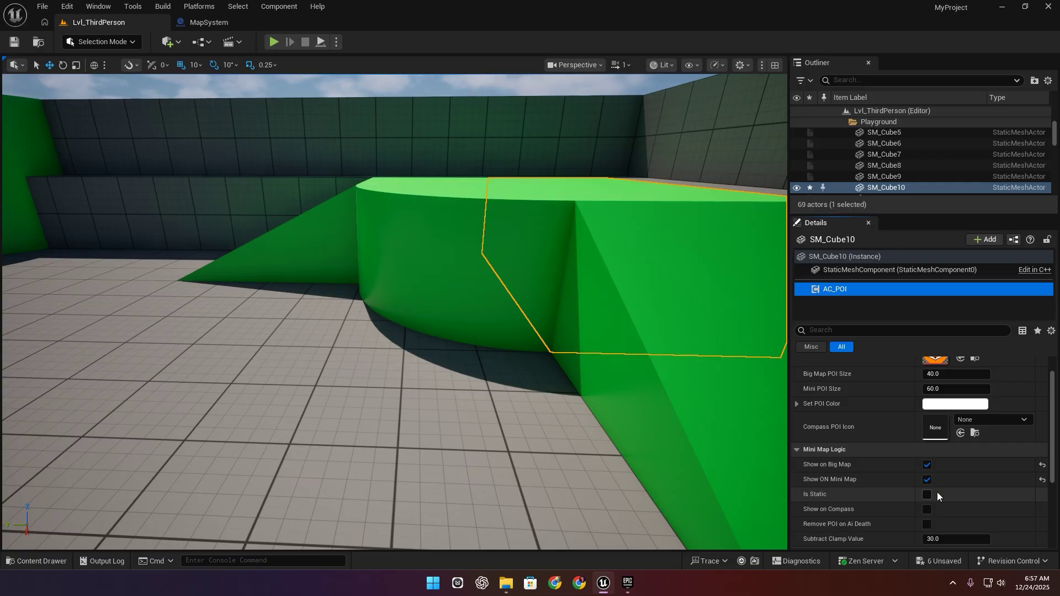
Step: Play the level and run around the map to check the fox icon at the minimap's edge and near its platform, then stop
click(274, 43)
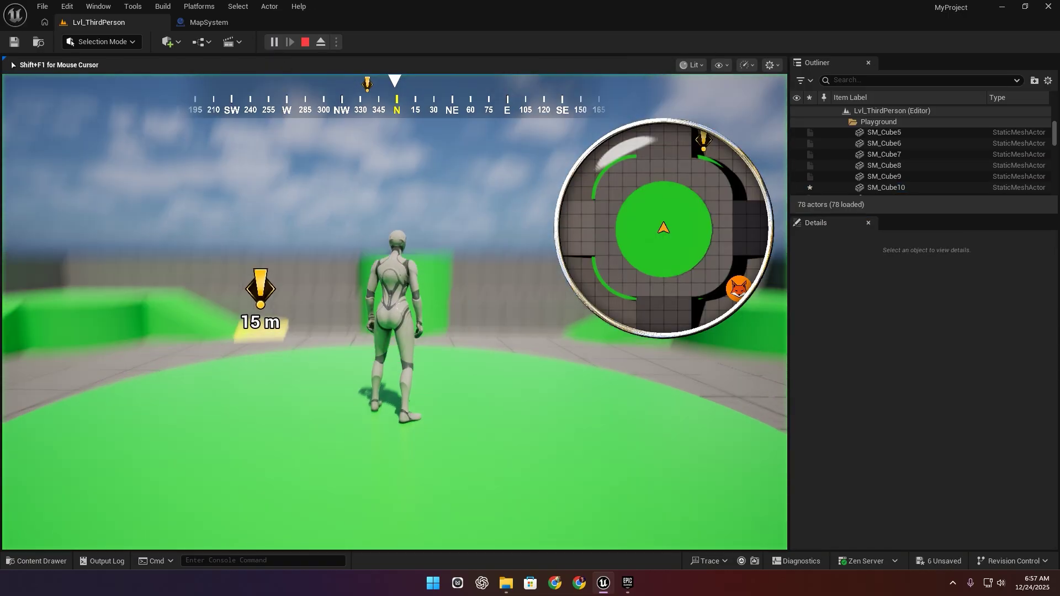
key(w)
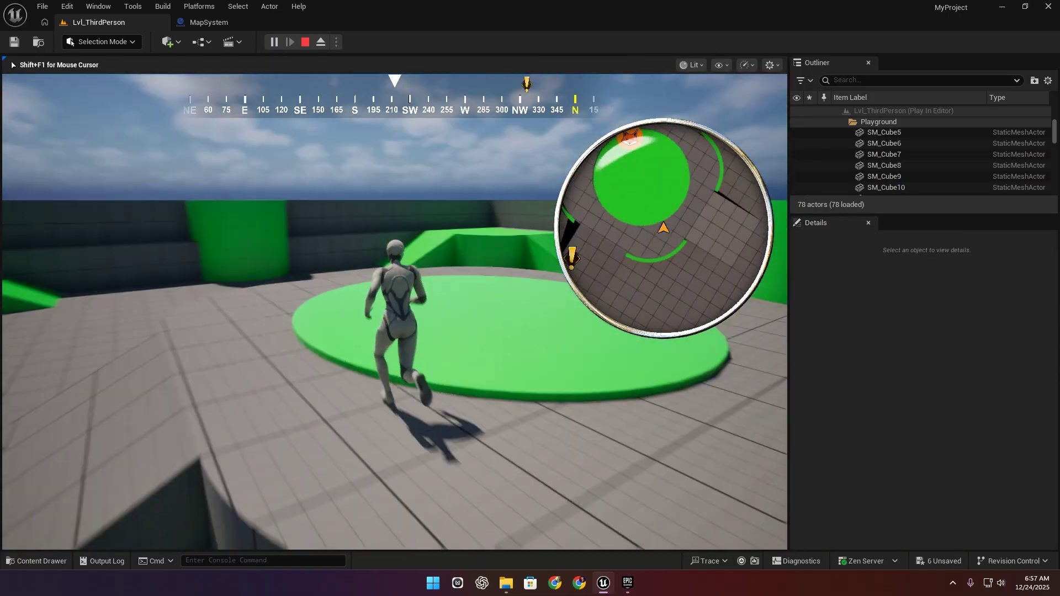
key(w)
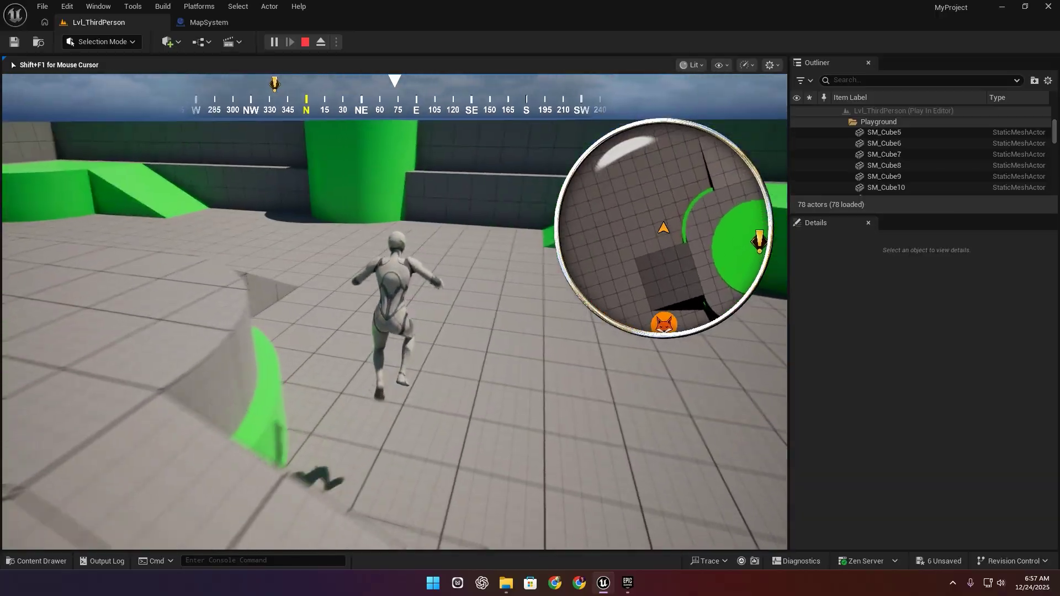
key(w)
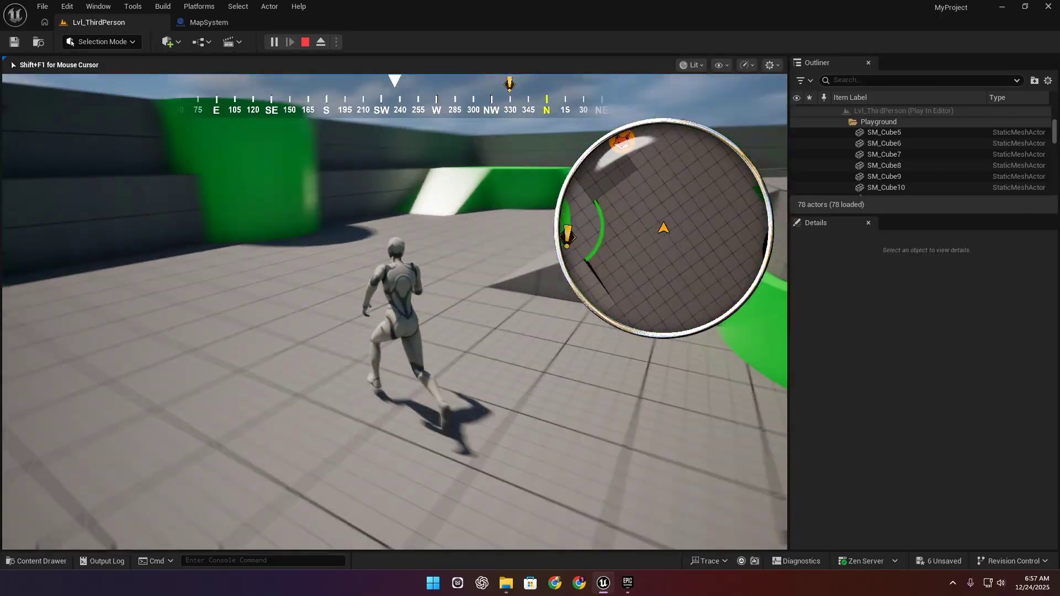
key(w)
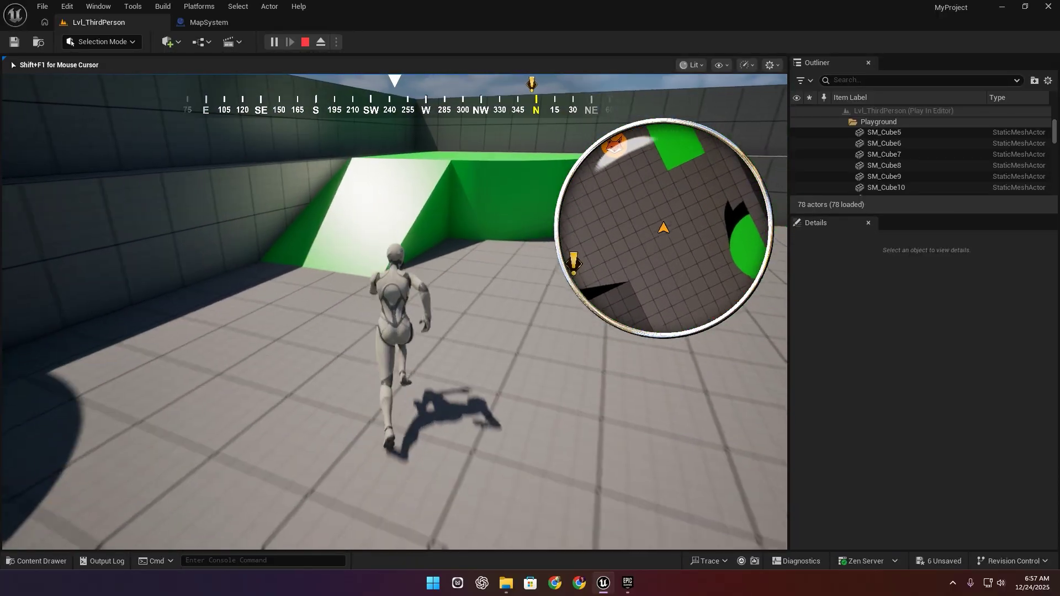
key(w)
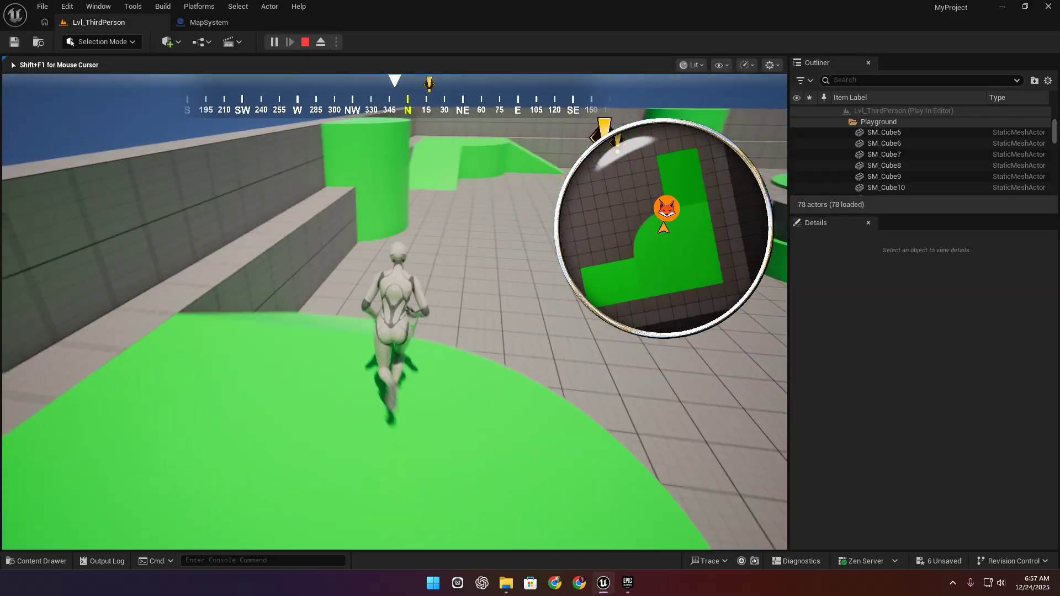
key(w)
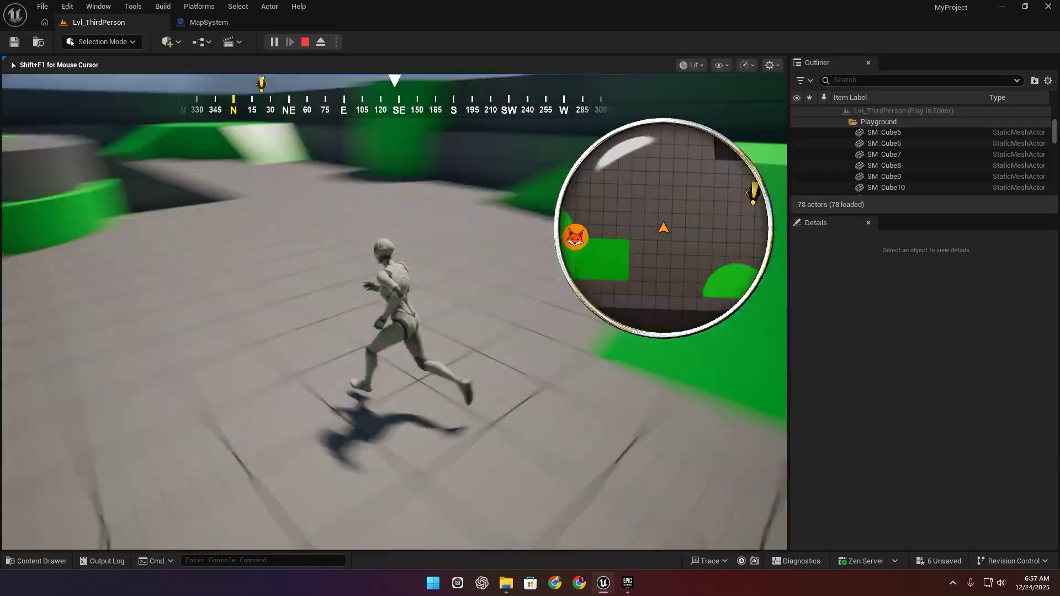
key(w)
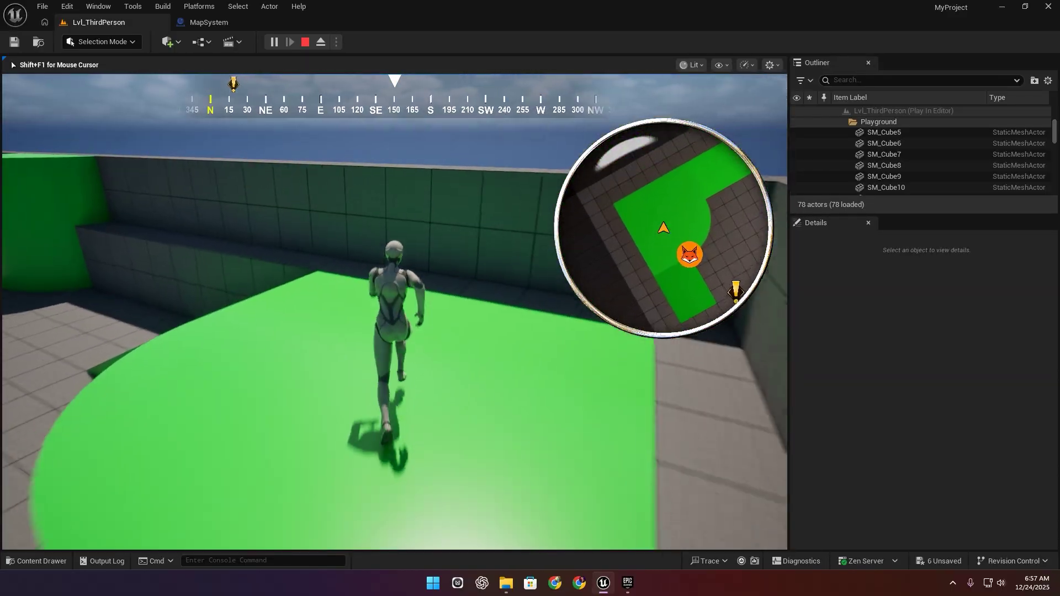
key(Escape)
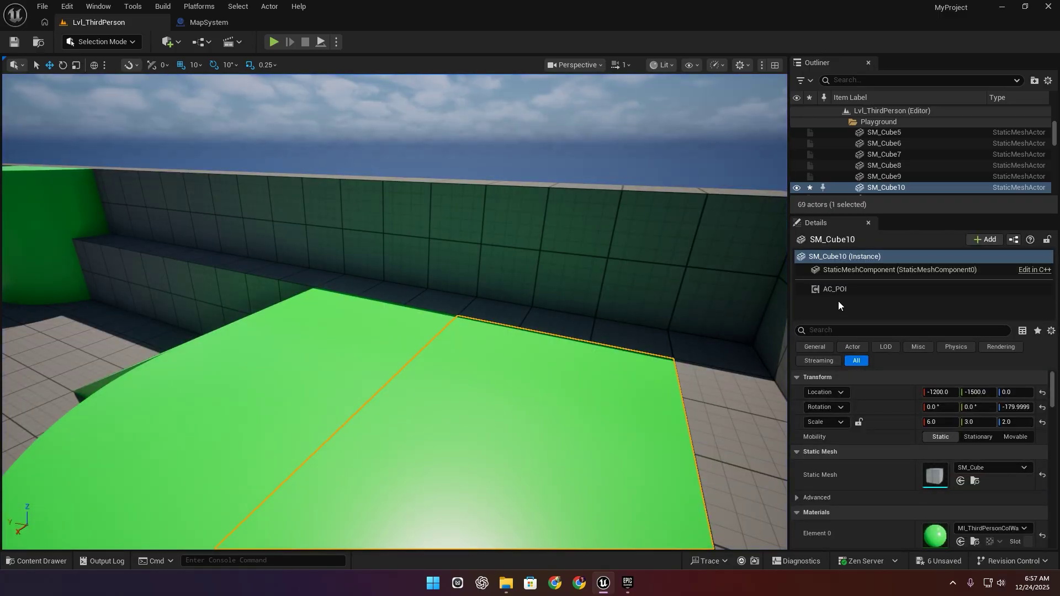
Step: Set the Mini POI Size of SM_Cube10's AC_POI component to 100
click(837, 292)
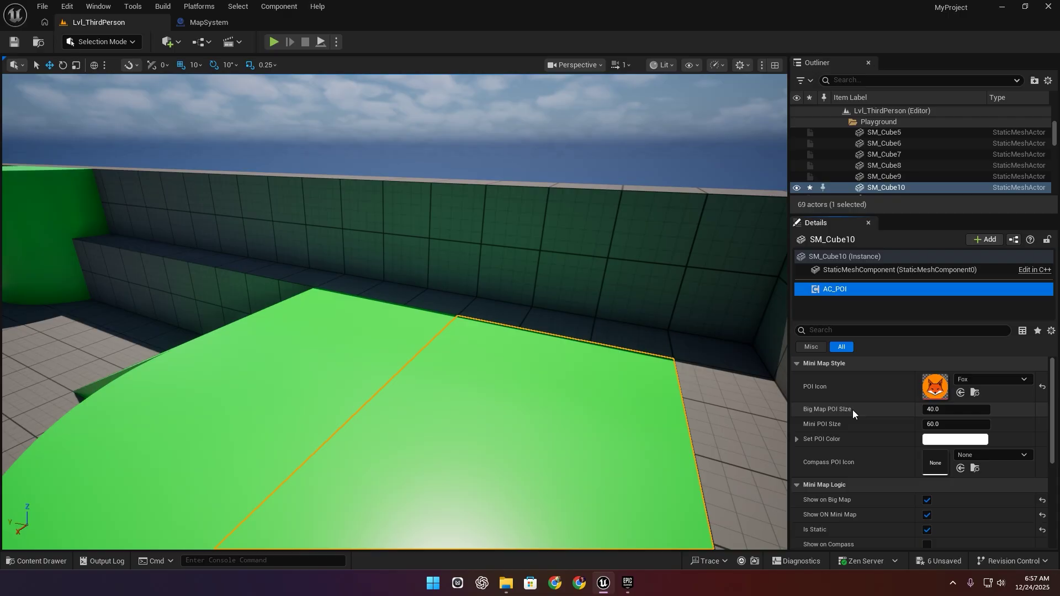
click(948, 425)
text(1)
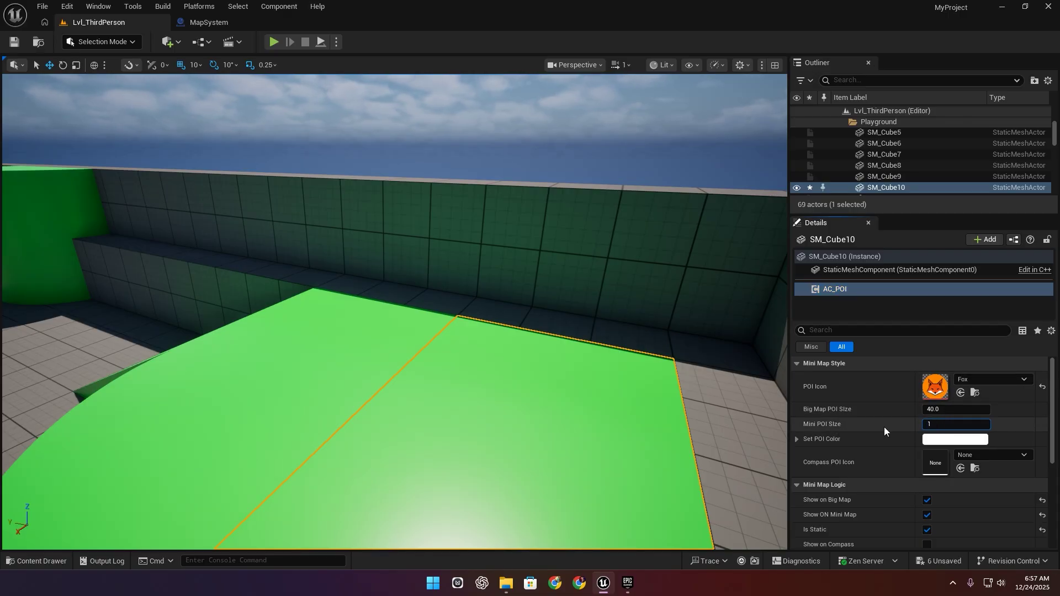
text(00)
key(Return)
scroll(882, 427, down, 3)
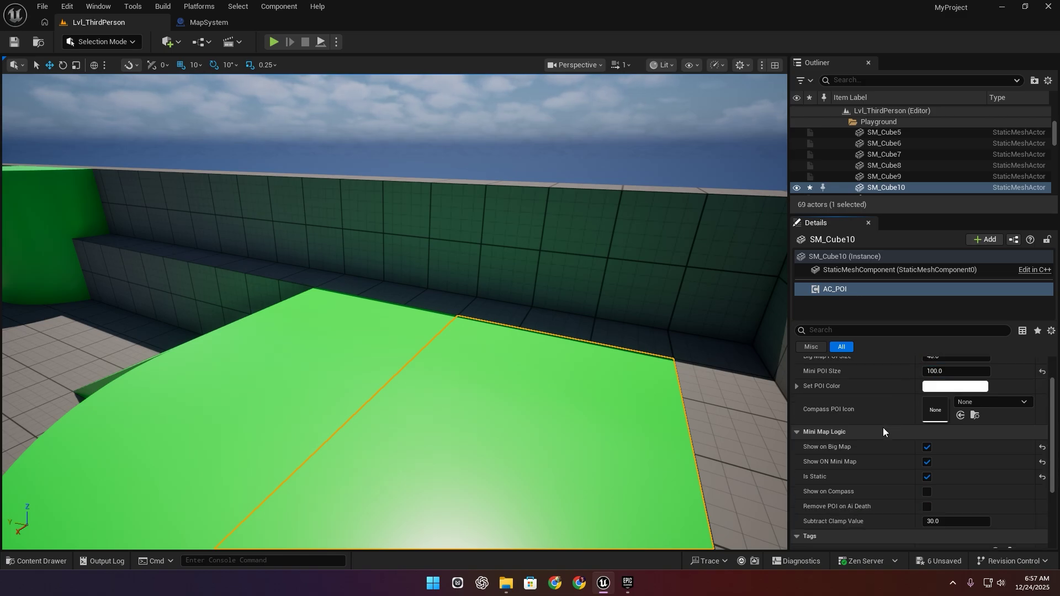
scroll(882, 427, up, 2)
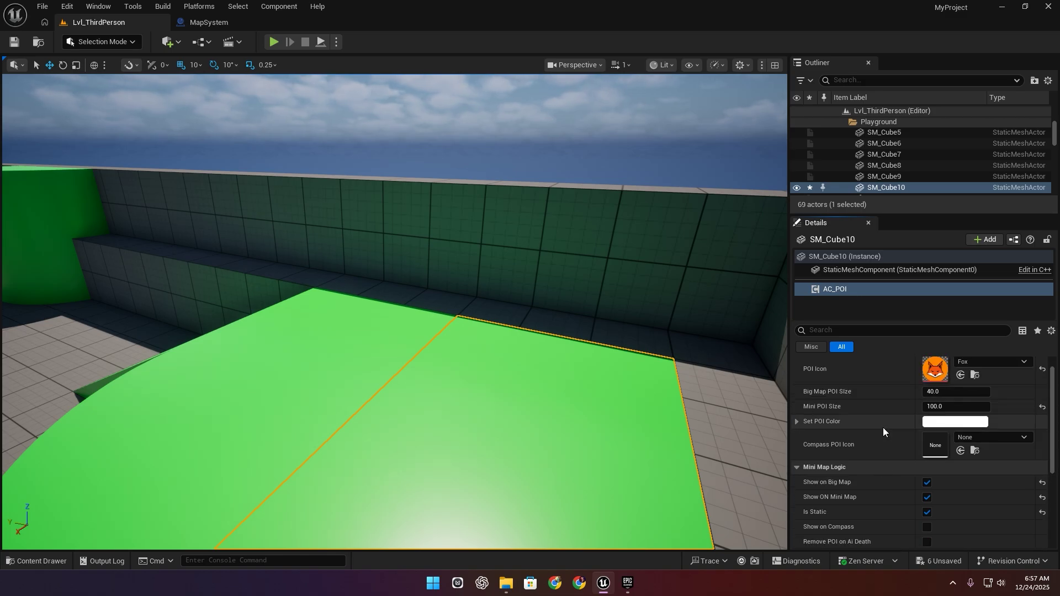
Step: Play the level to check the resized fox icon on the minimap and big map, and stop the session
click(273, 42)
key(w)
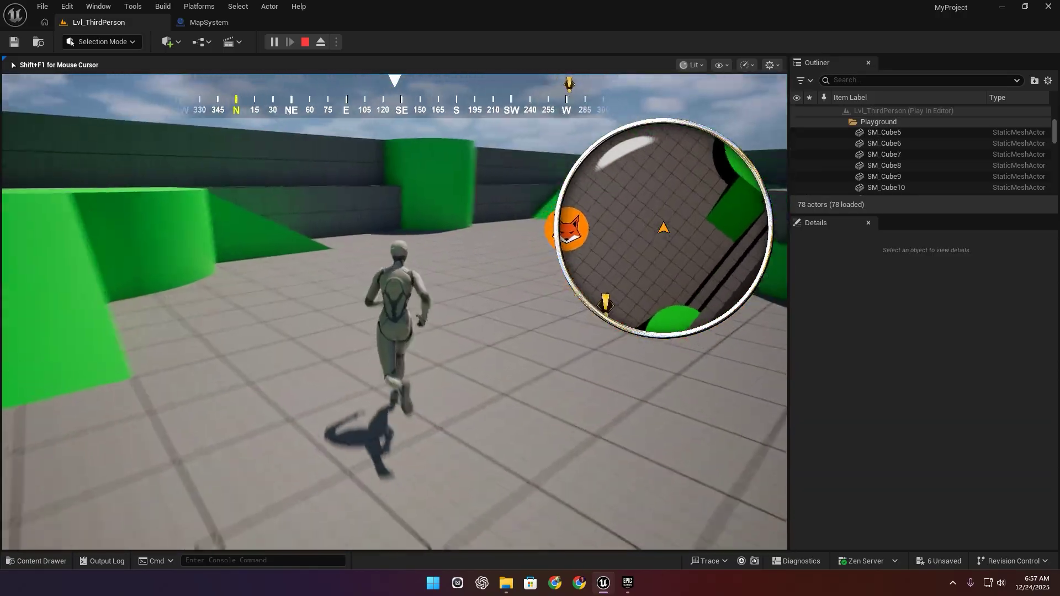
key(m)
key(m)
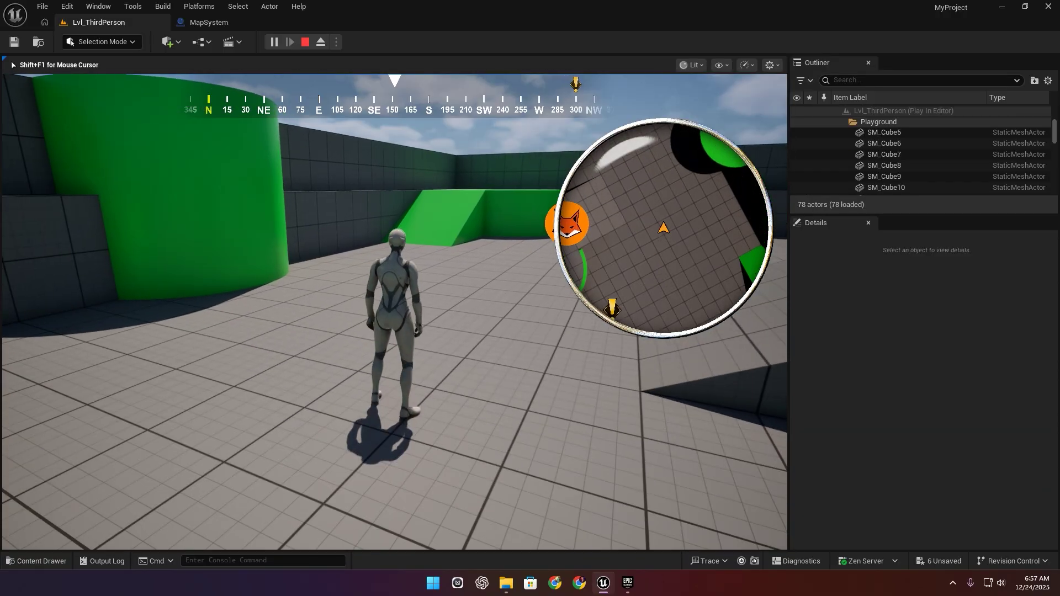
key(Escape)
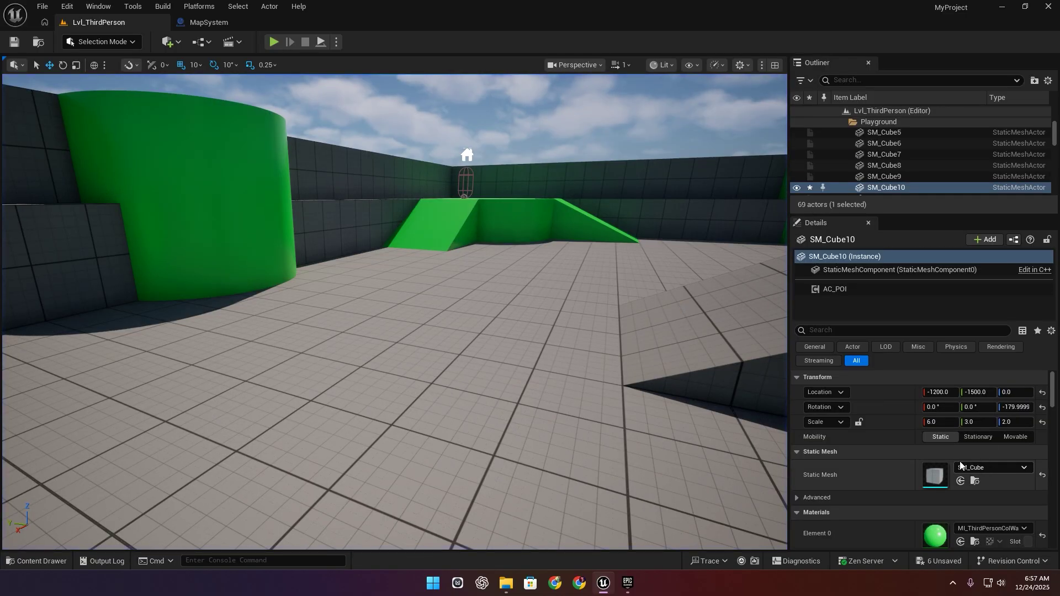
Step: Set the Subtract Clamp Value of SM_Cube10's AC_POI component to 50
click(849, 288)
scroll(872, 467, down, 4)
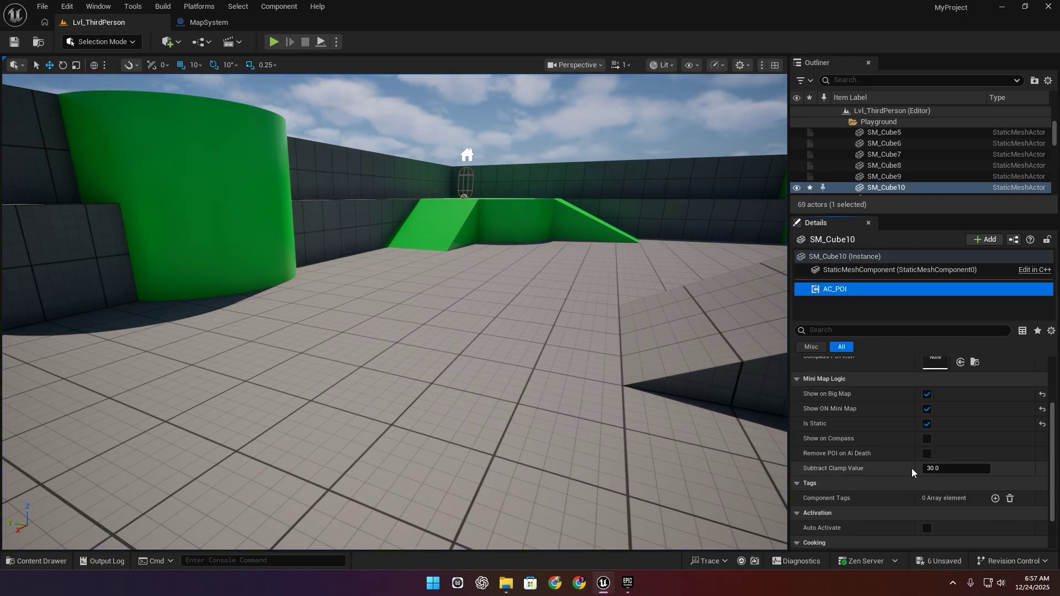
click(929, 469)
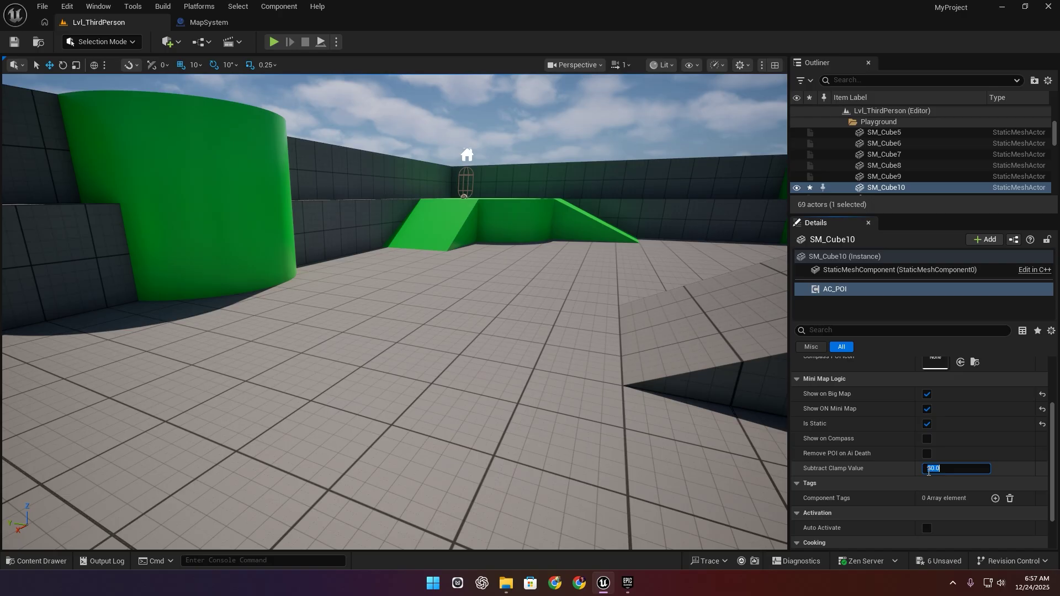
key(Return)
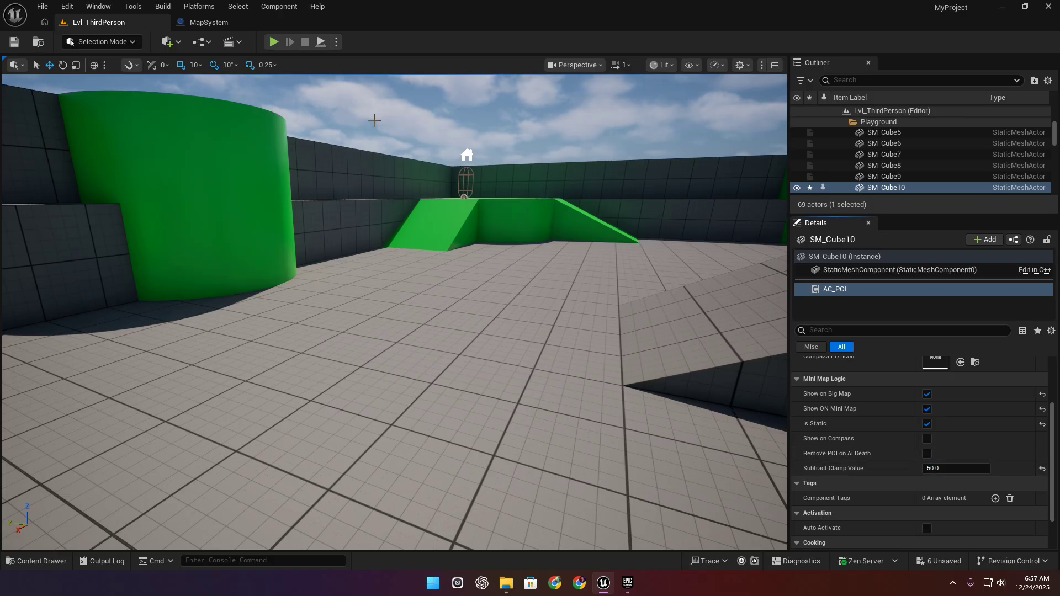
Step: Play the level to check how the fox icon sits inside the minimap border, and stop the session
click(274, 43)
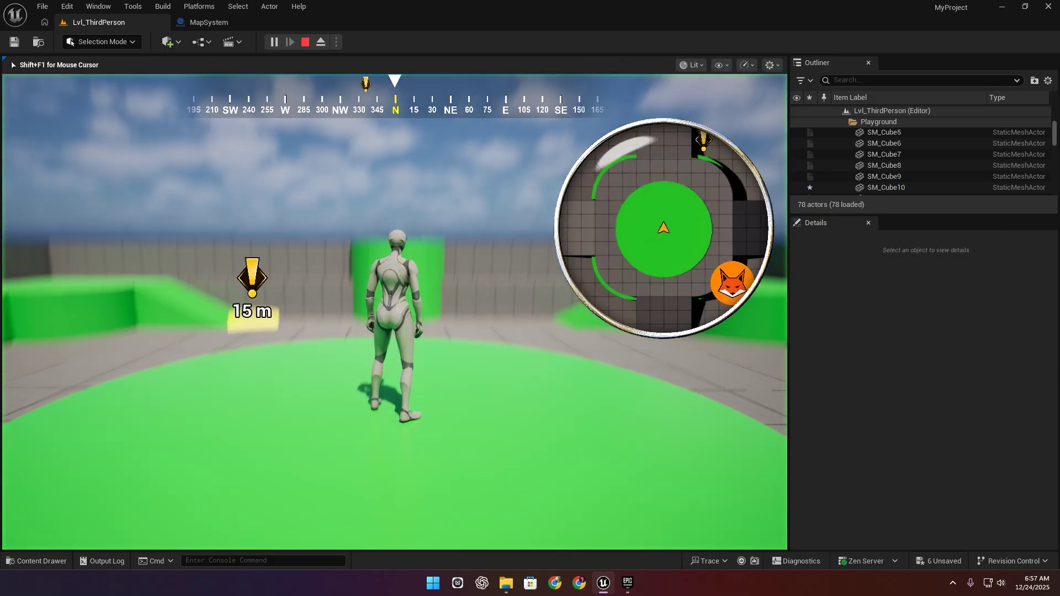
key(w)
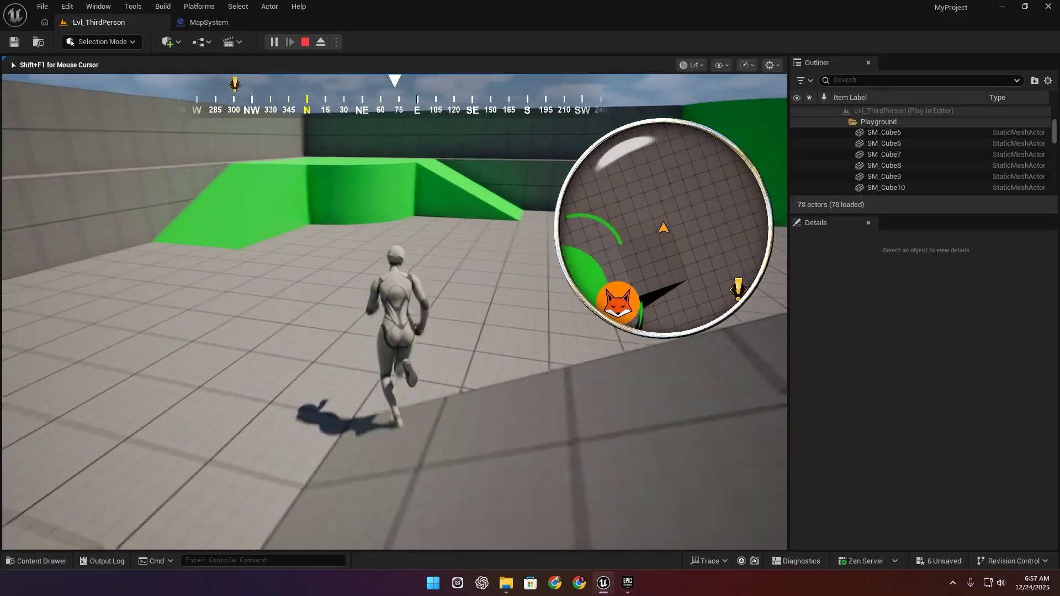
key(Escape)
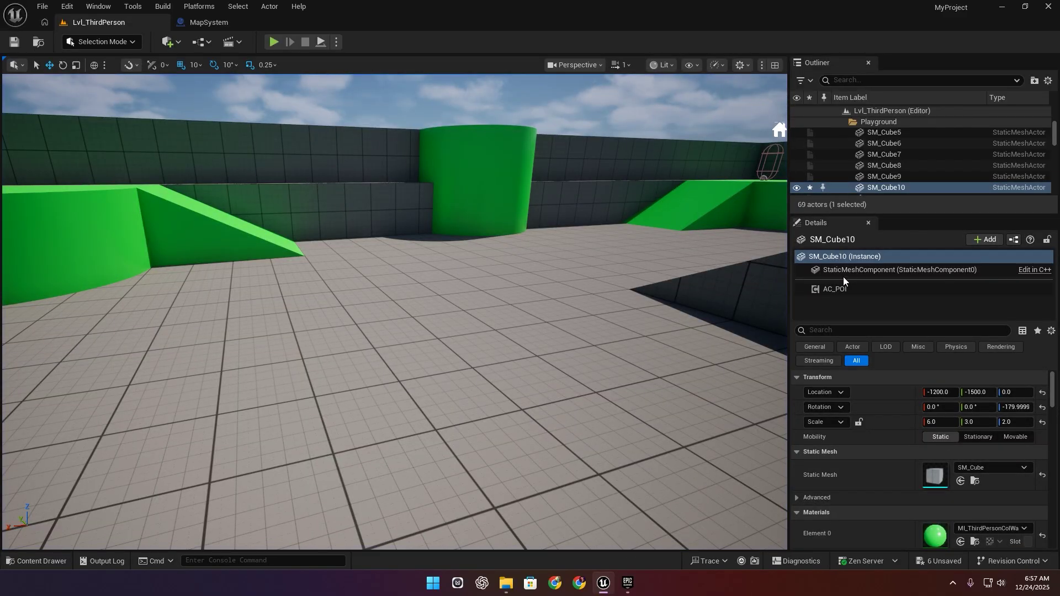
Step: Set the Subtract Clamp Value of SM_Cube10's AC_POI component to 60
click(836, 289)
click(955, 409)
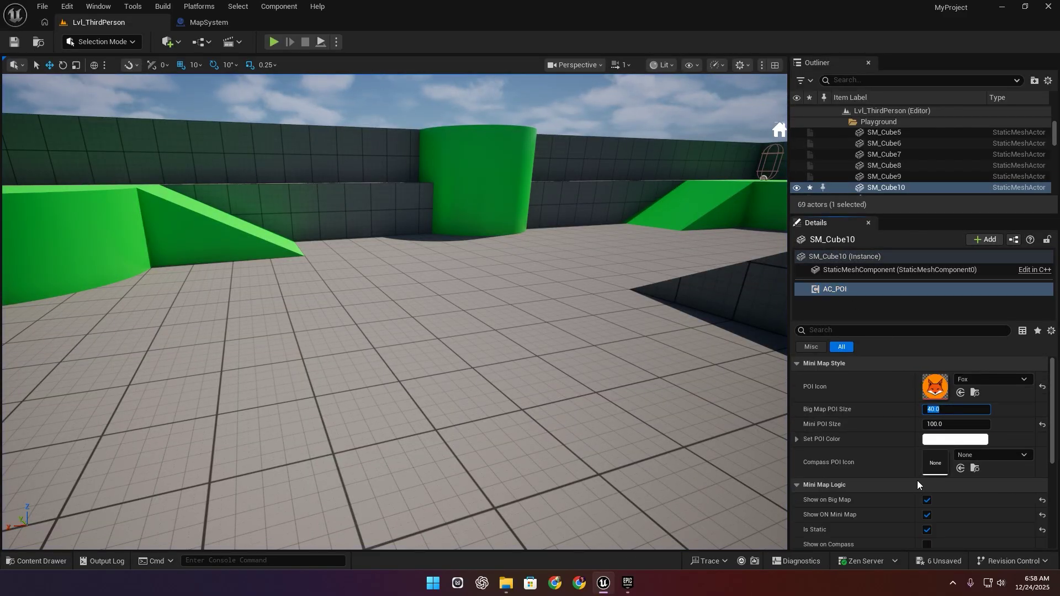
scroll(916, 480, down, 5)
click(933, 435)
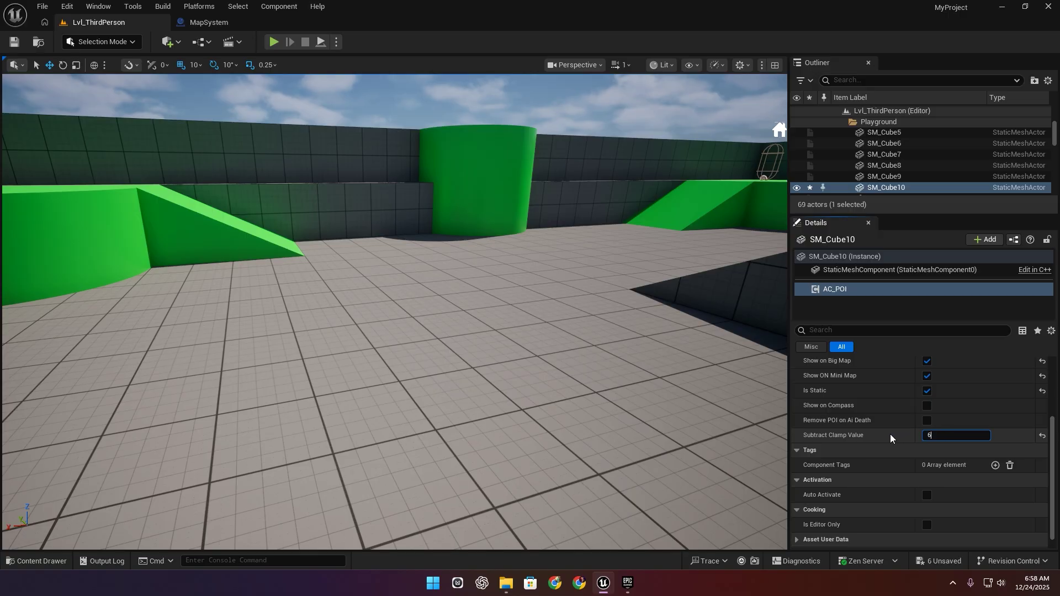
Step: Play the level, run around to check the fox icon against the minimap border, toggle the big map, and stop the session
click(273, 42)
key(w)
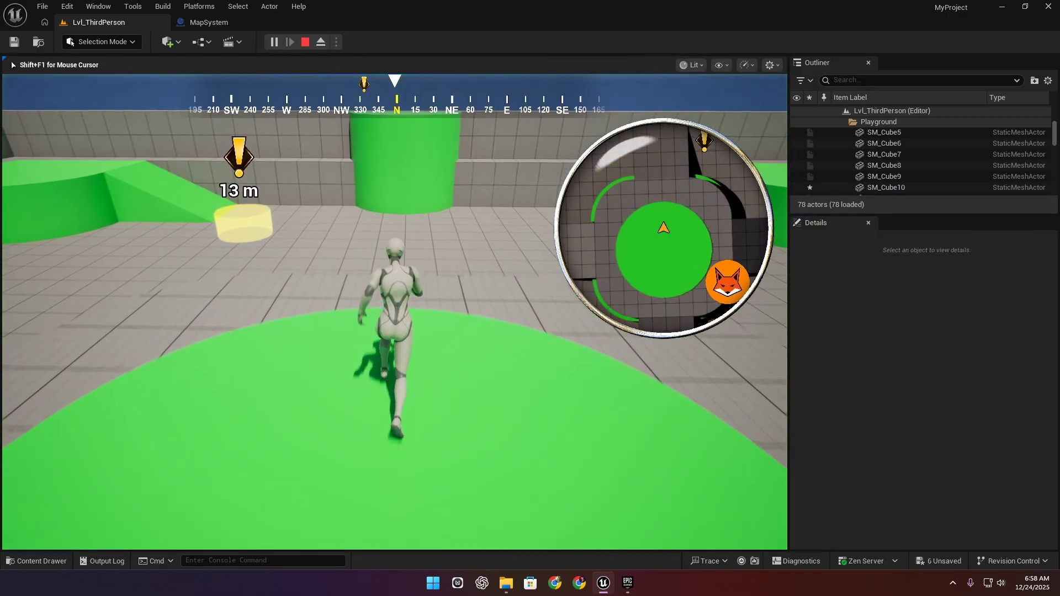
key(w)
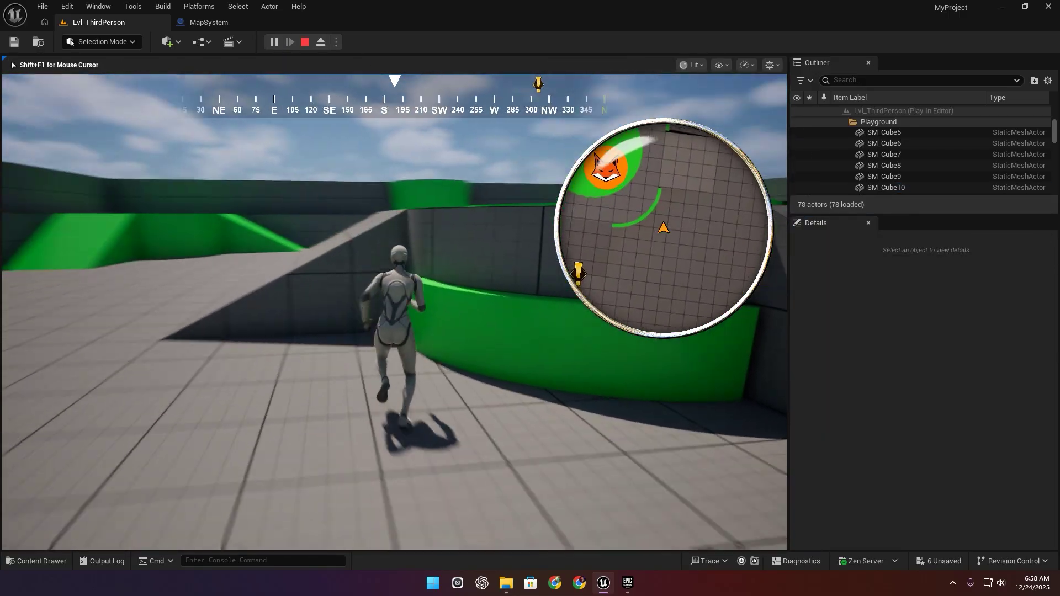
key(w)
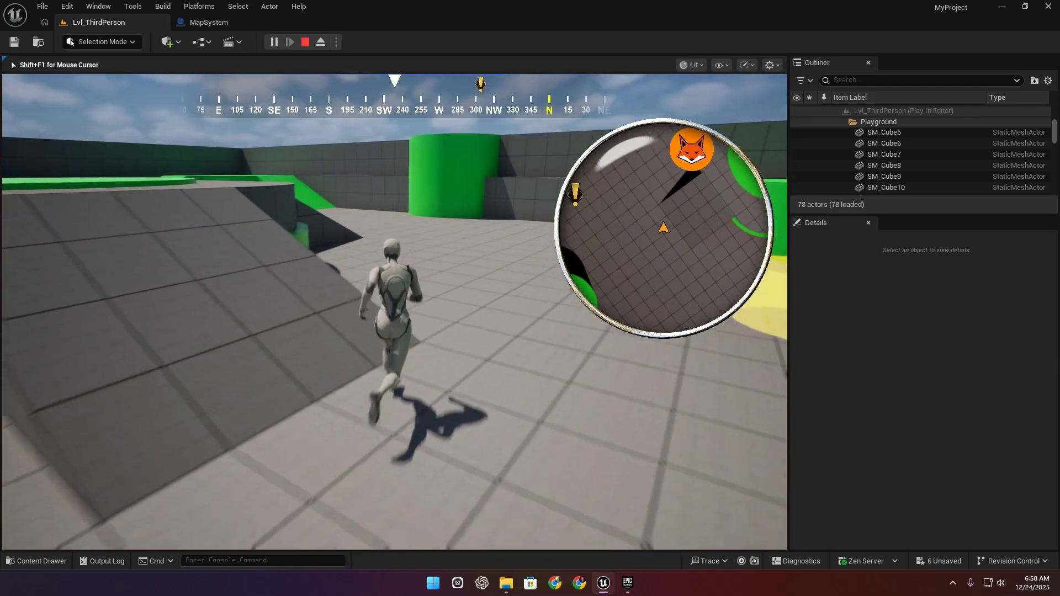
key(w)
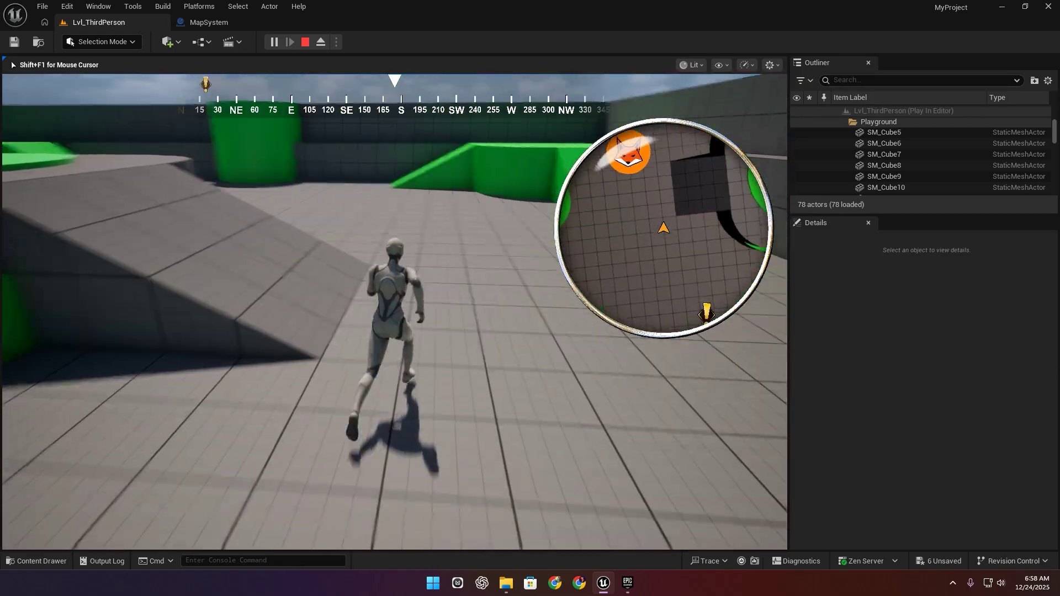
key(w)
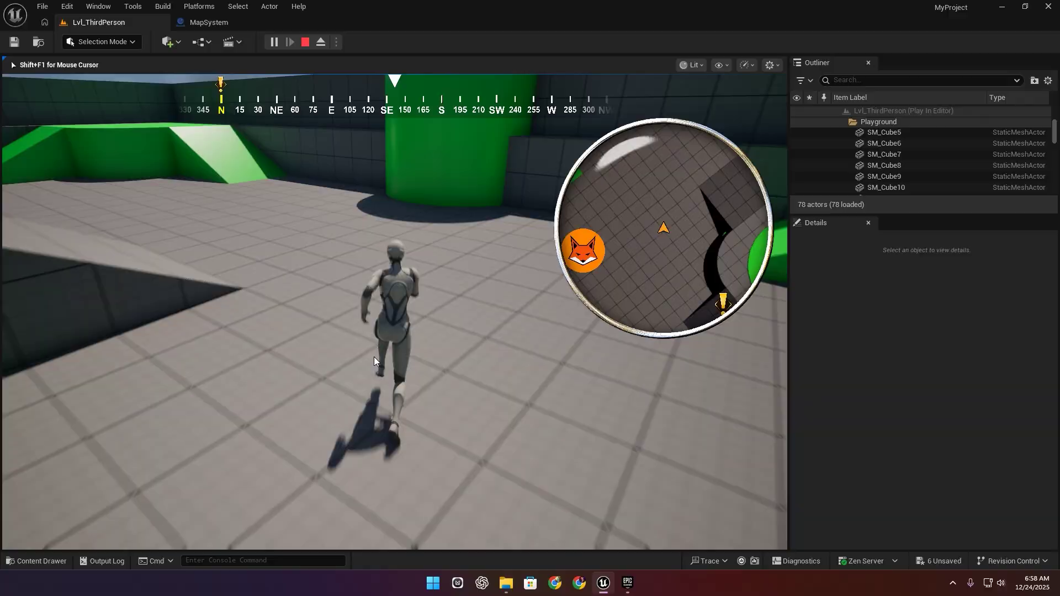
key(m)
key(m)
key(w)
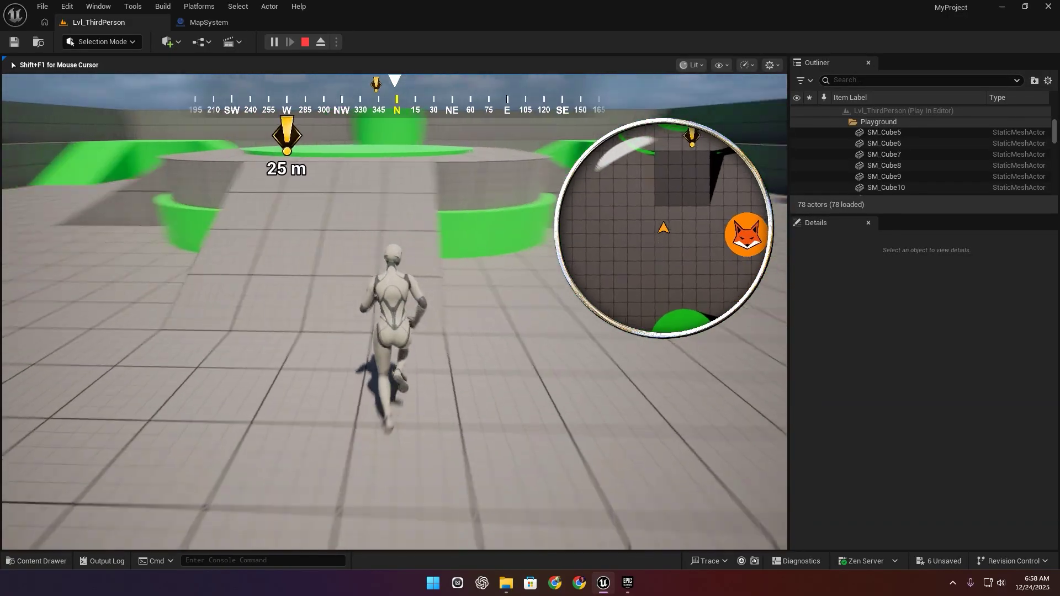
key(Escape)
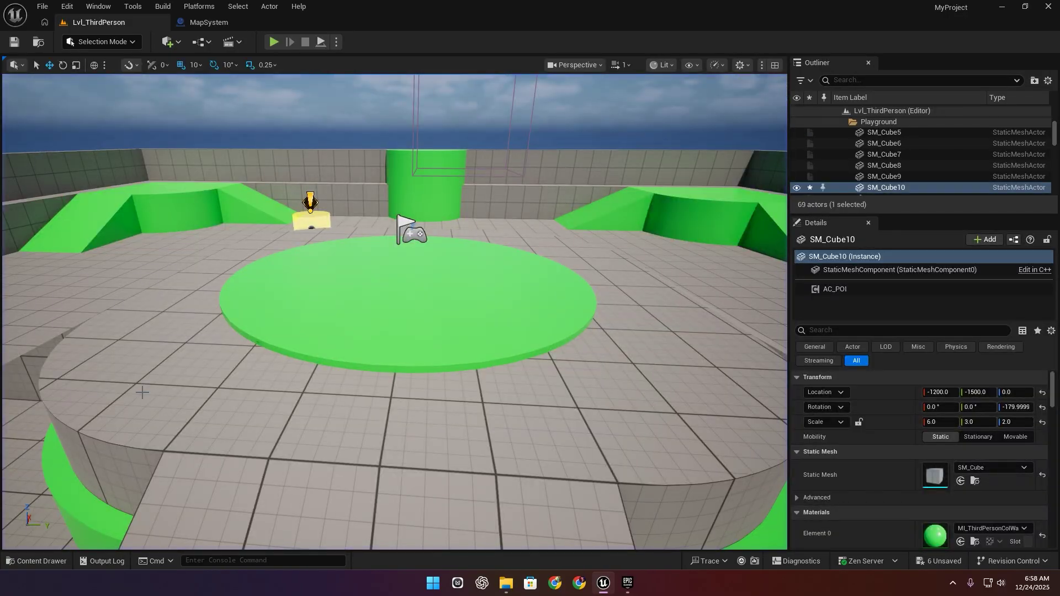
Step: Reset the Mini POI Size of SM_Cube10's AC_POI component to its default of 60
scroll(835, 460, down, 10)
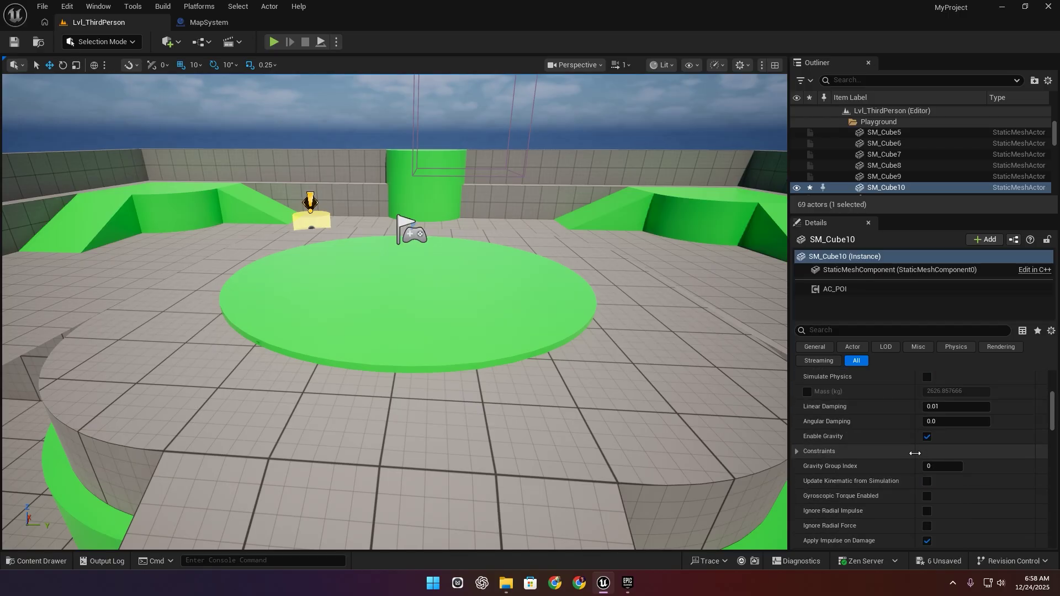
scroll(915, 461, down, 4)
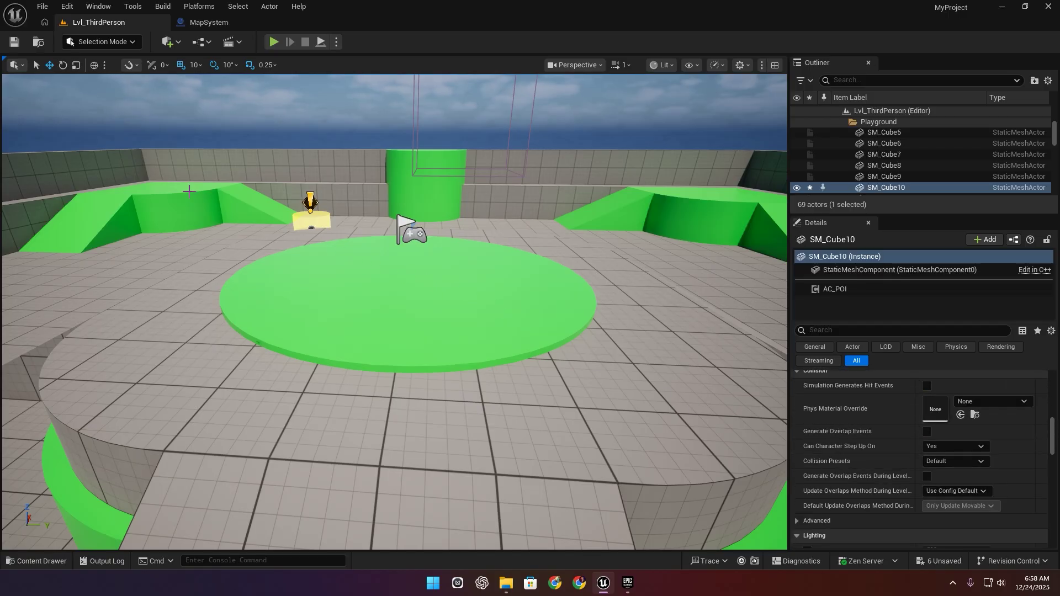
click(845, 299)
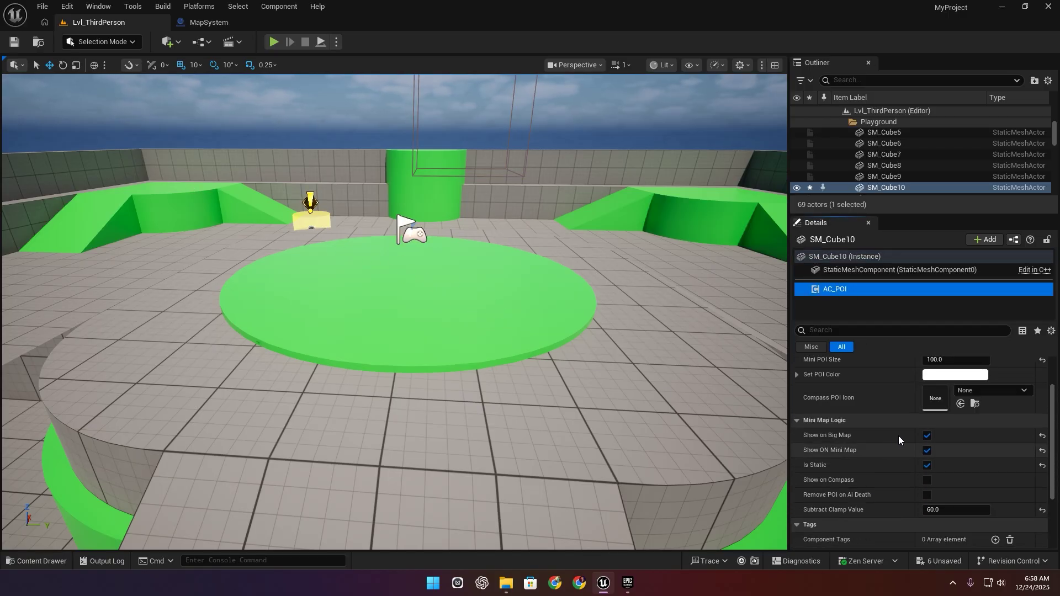
scroll(944, 452, up, 4)
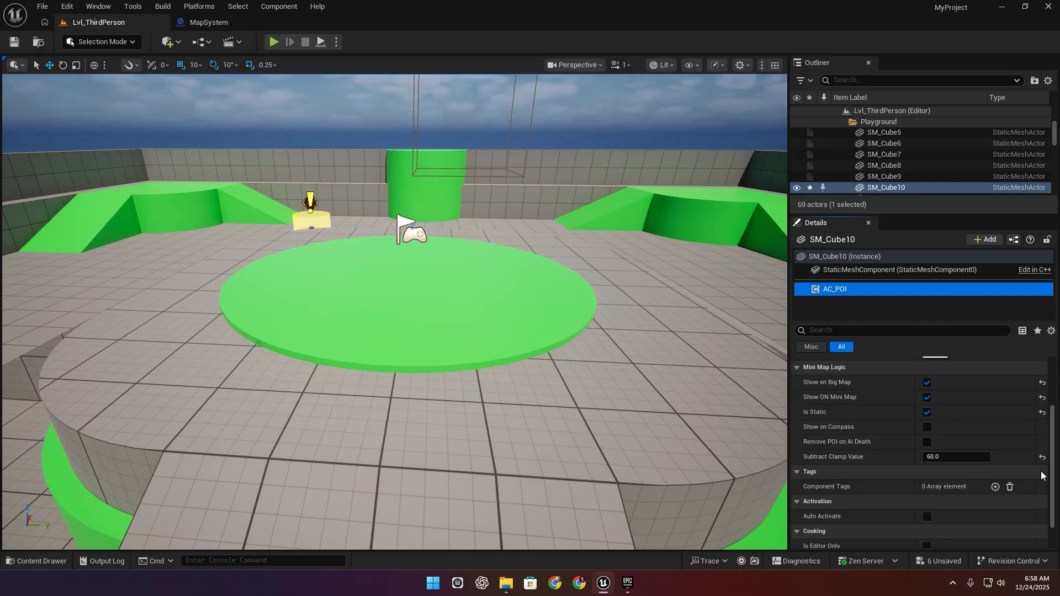
scroll(1006, 456, up, 2)
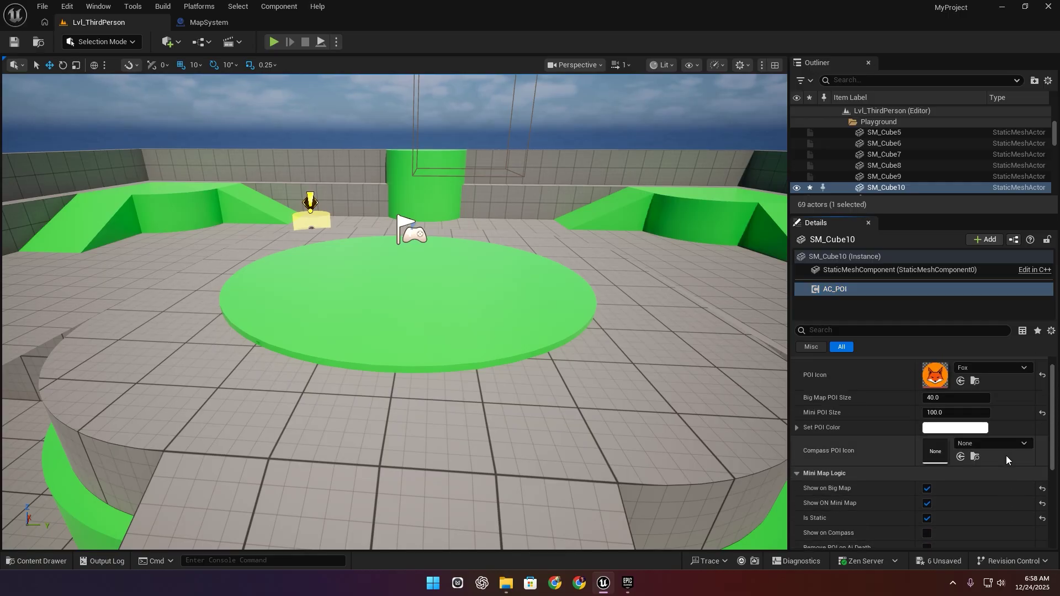
click(1042, 418)
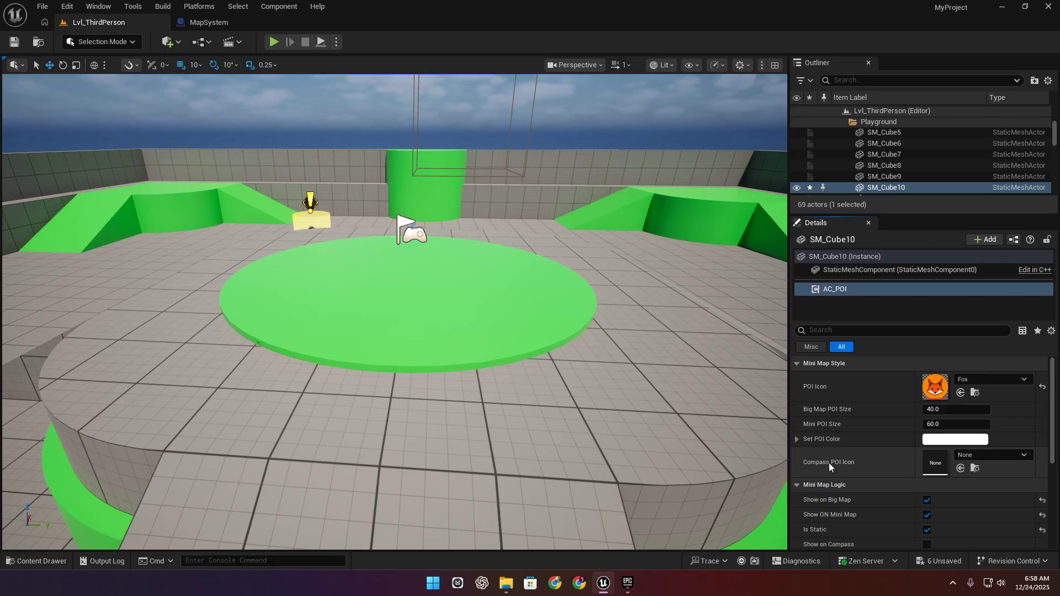
Step: Browse to the Fox texture in the MapIcons folder and open the Quest_Maincompass texture to examine its compass icon layout
click(978, 455)
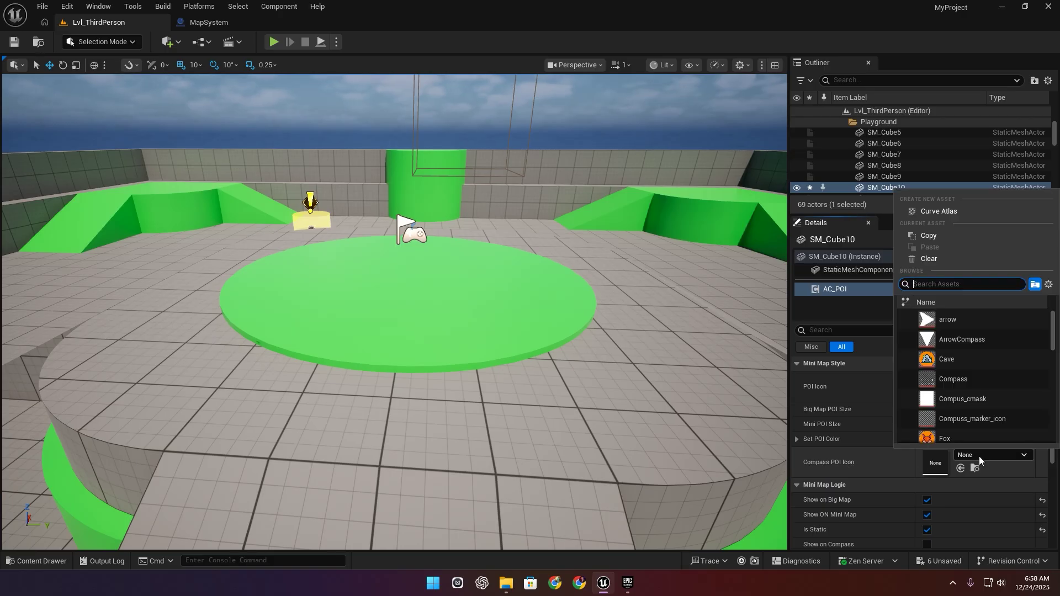
click(958, 438)
click(975, 393)
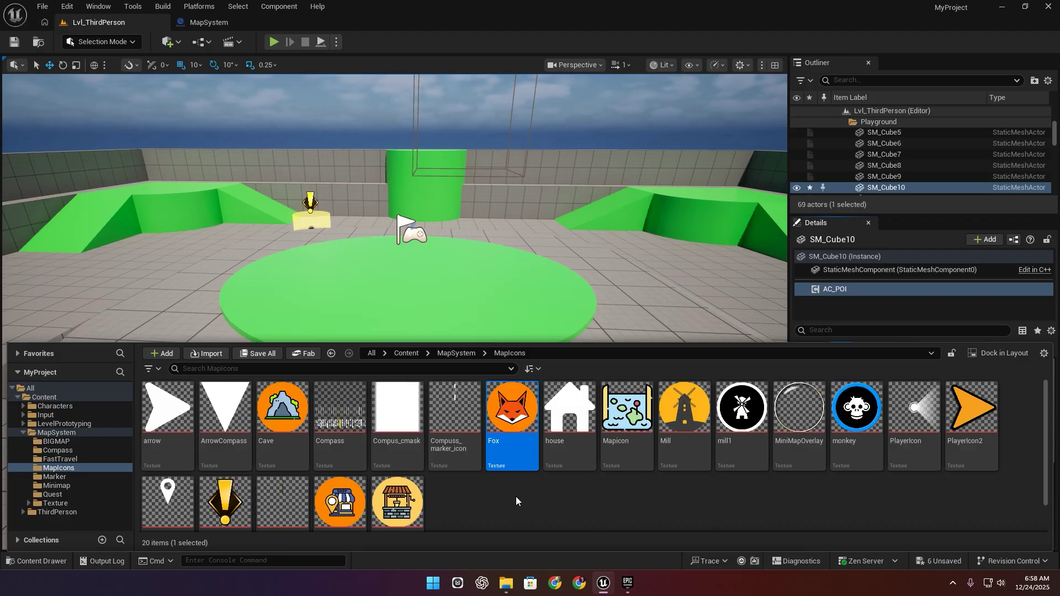
scroll(515, 496, down, 1)
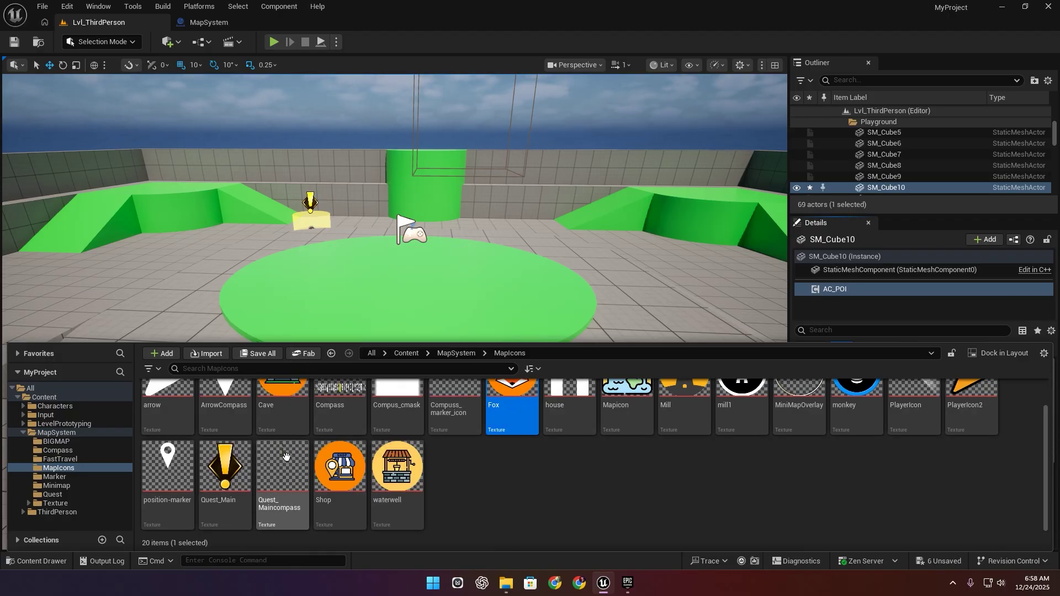
double_click(283, 467)
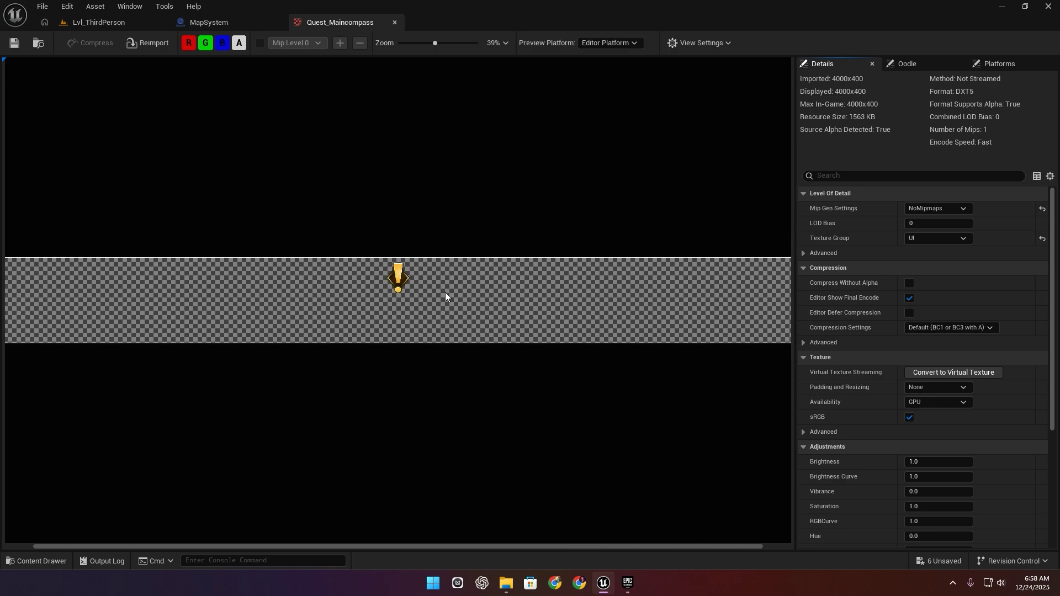
Step: Export the Quest_Maincompass texture as a PNG to the Pictures folder and launch Photoshop
click(38, 561)
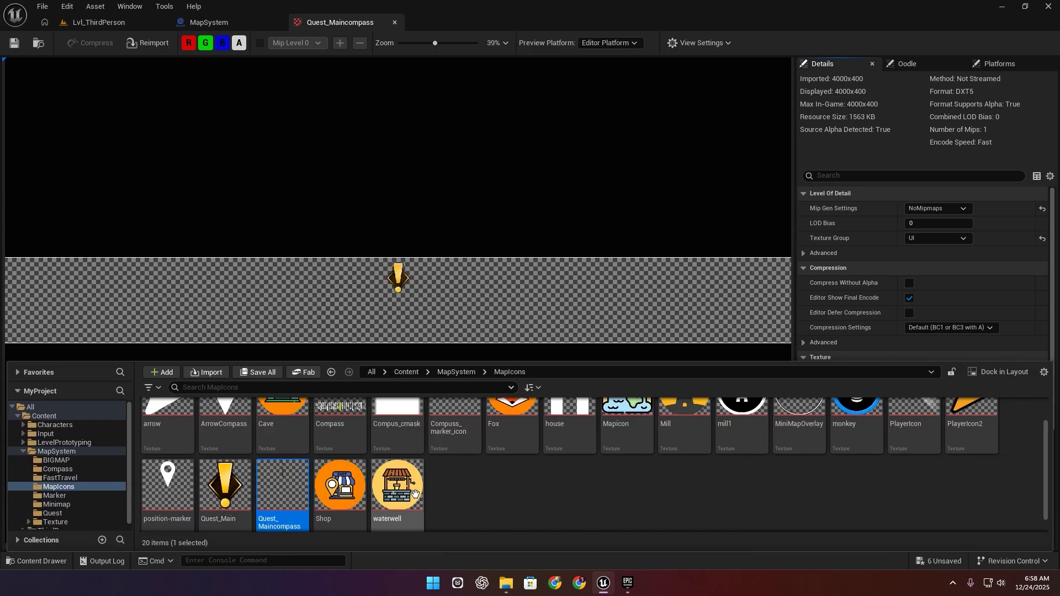
right_click(278, 494)
mouse_move(339, 307)
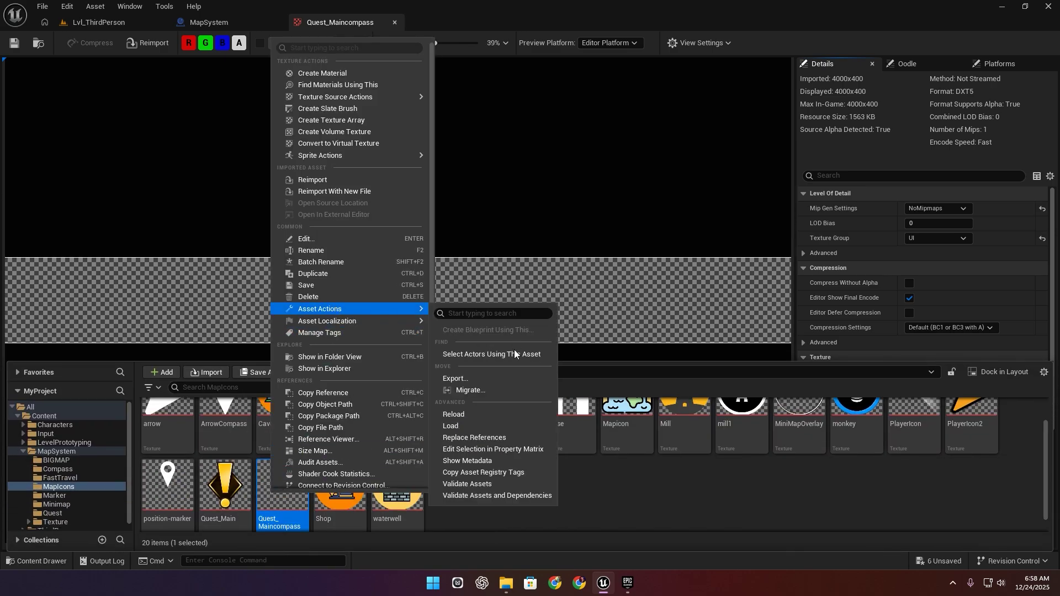
click(501, 381)
click(47, 162)
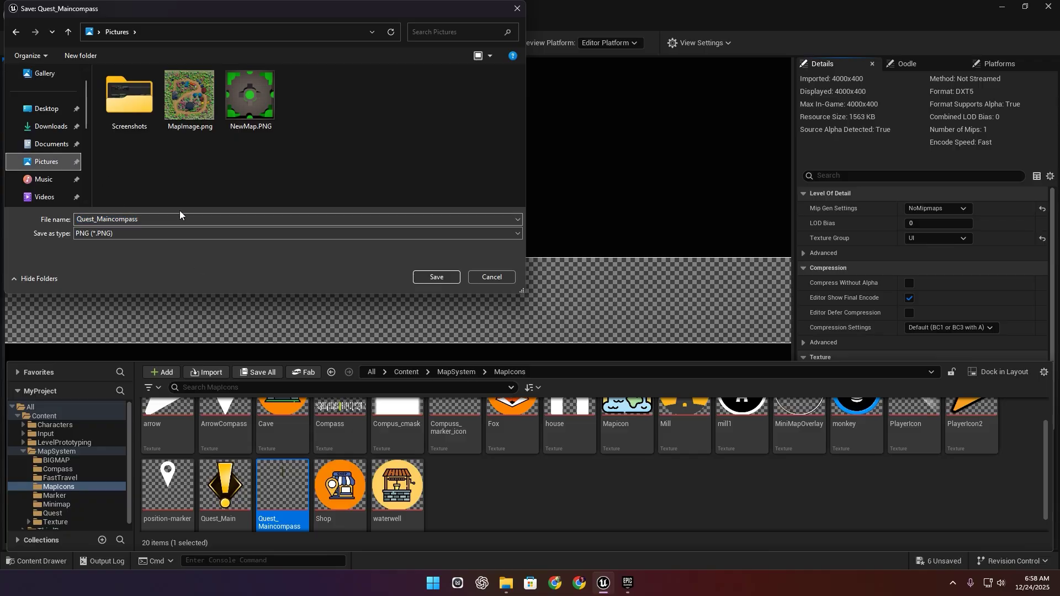
click(433, 277)
click(434, 584)
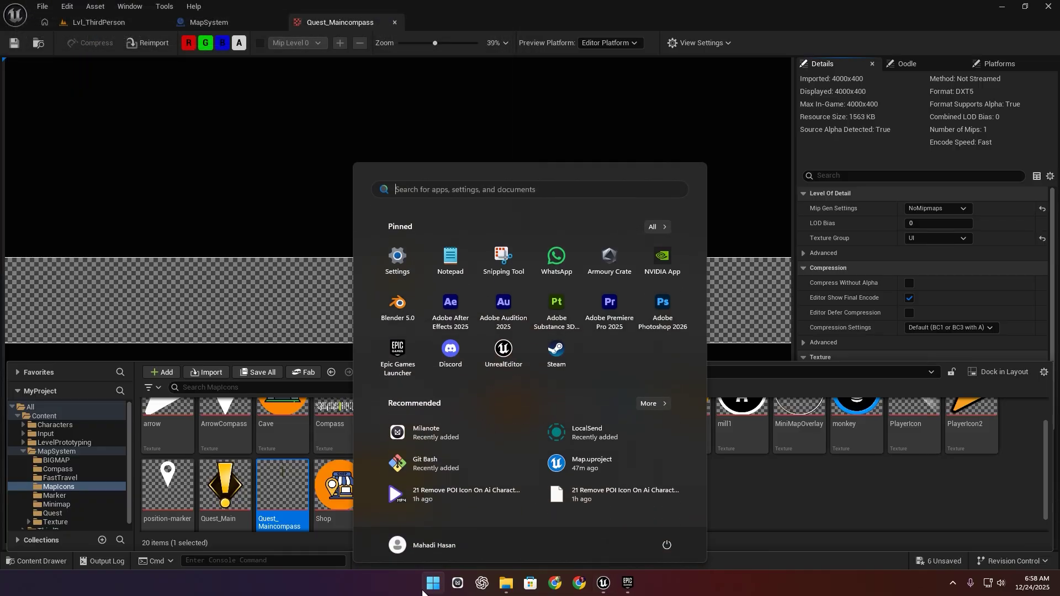
click(664, 310)
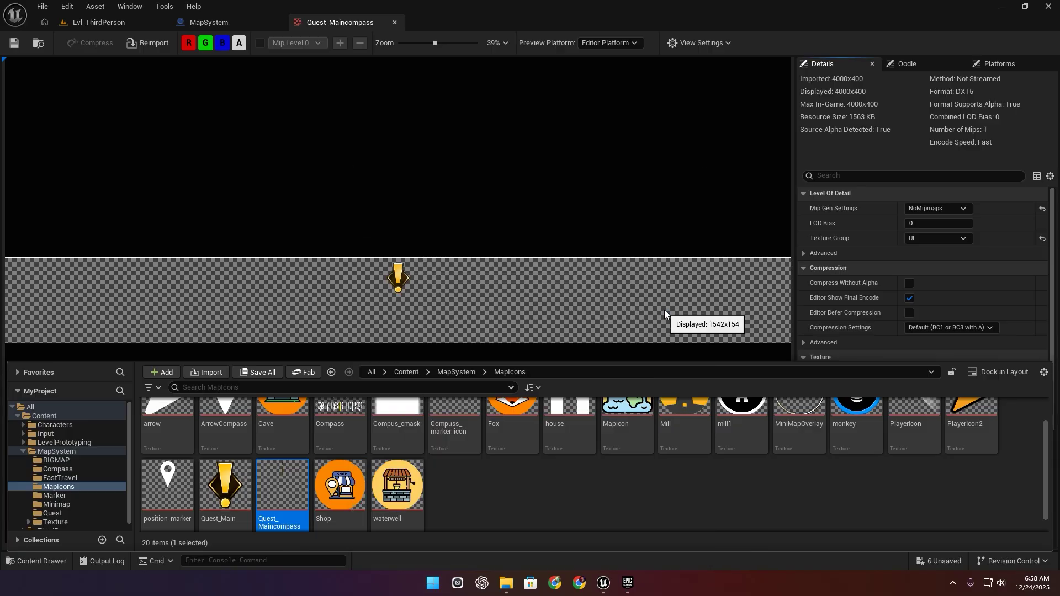
Step: Export the Fox texture from the MapIcons folder as a PNG file
scroll(596, 500, up, 1)
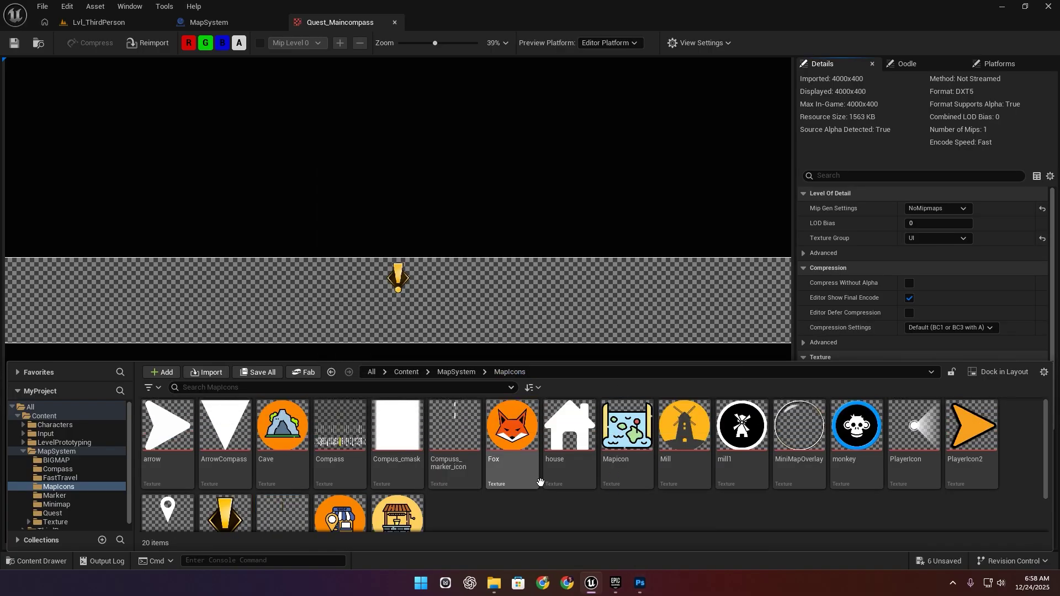
right_click(505, 436)
mouse_move(596, 385)
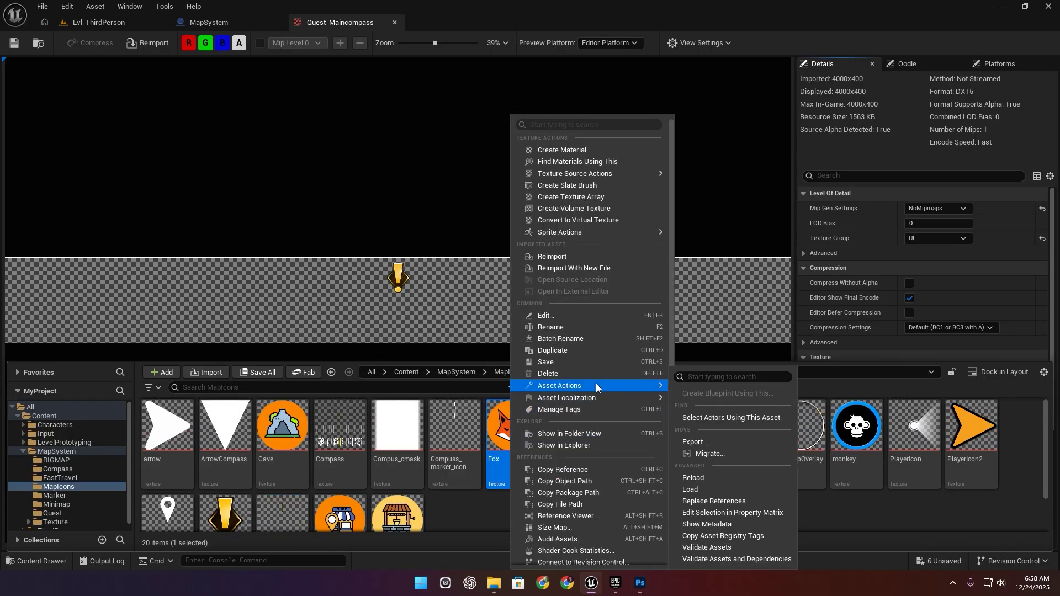
click(732, 425)
click(436, 277)
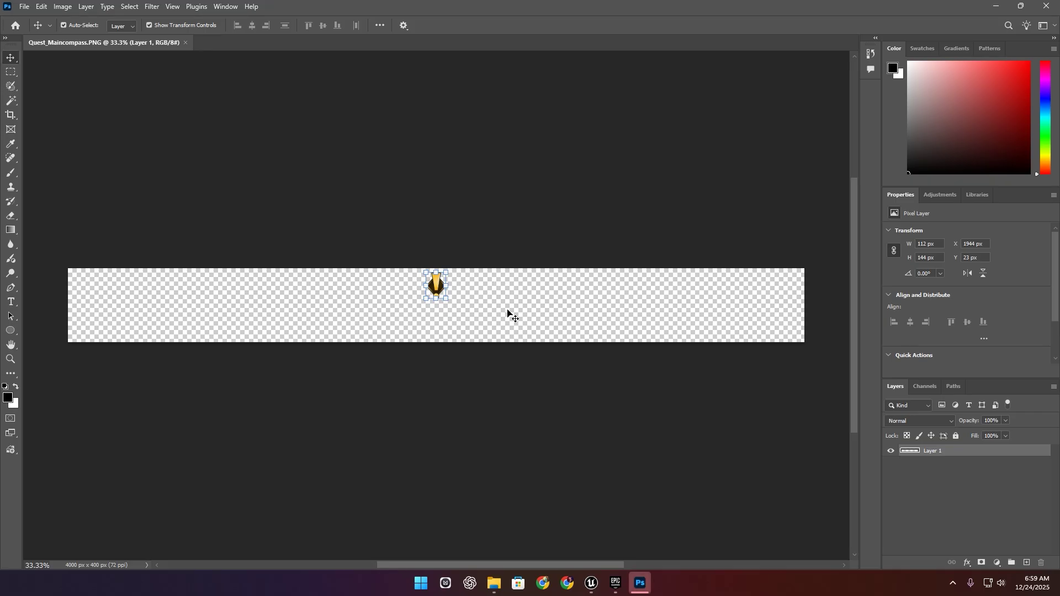
Step: Place Fox.PNG as a new layer centred in the Quest_Maincompass image in Photoshop
click(500, 355)
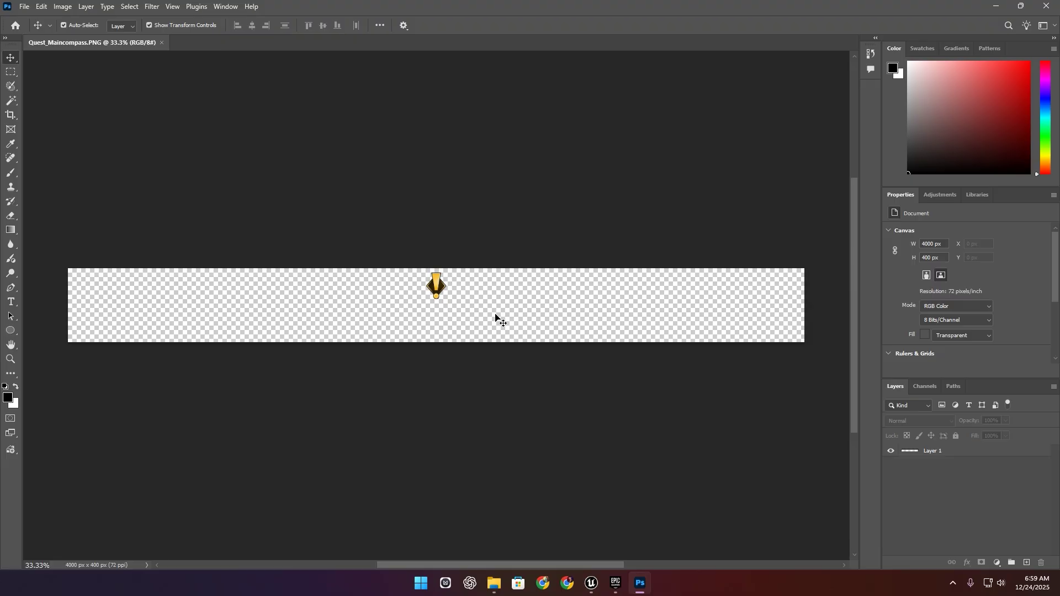
drag(381, 287, 408, 302)
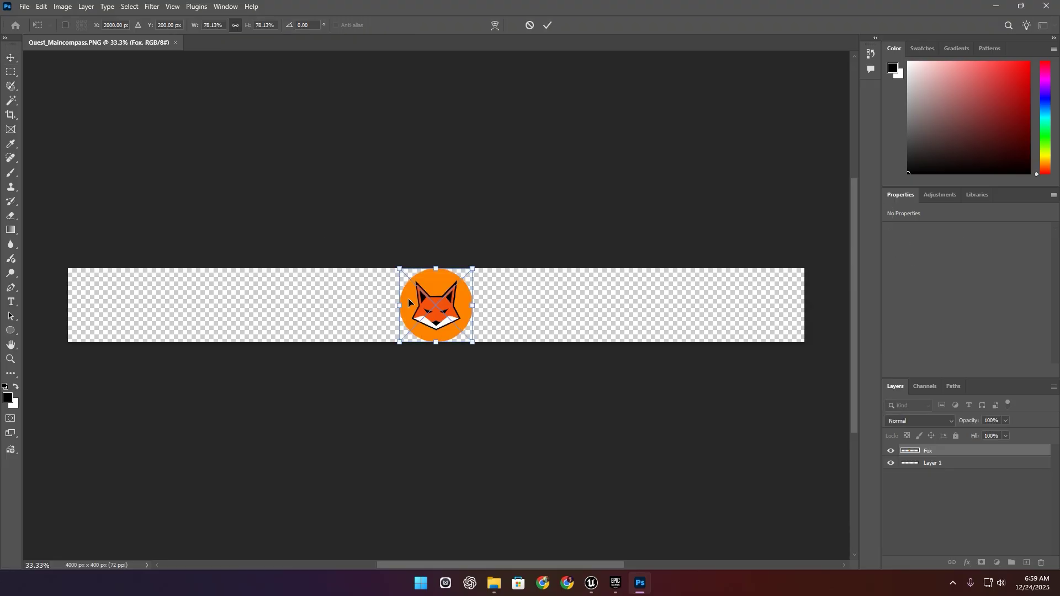
click(550, 25)
Step: Scale the Fox layer to about 144 x 144 px over the quest marker, at about X 1928 px and Y 23 px
key(z)
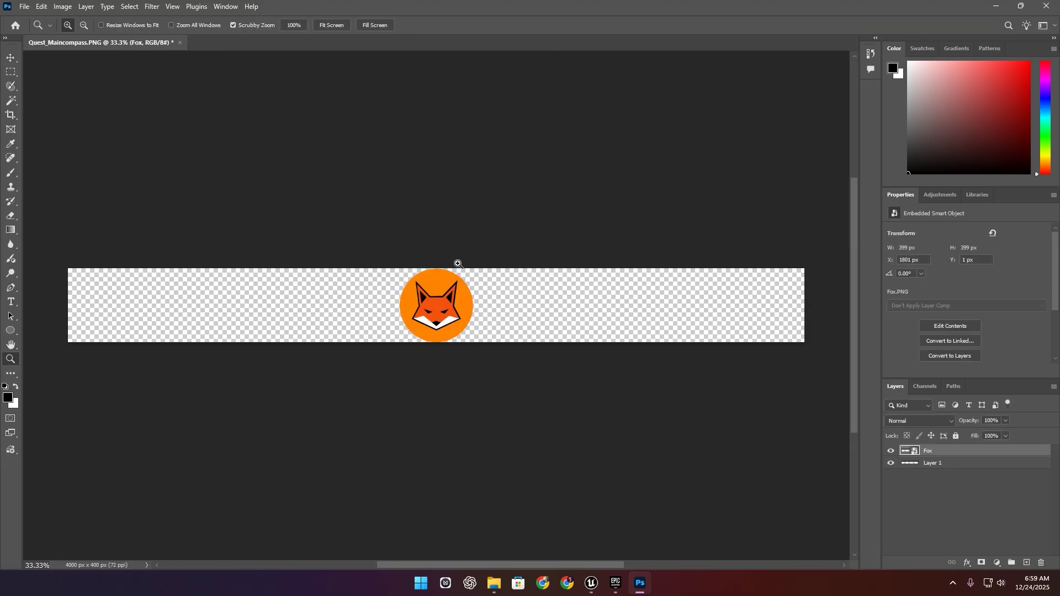
drag(457, 331, 428, 361)
key(ctrl+t)
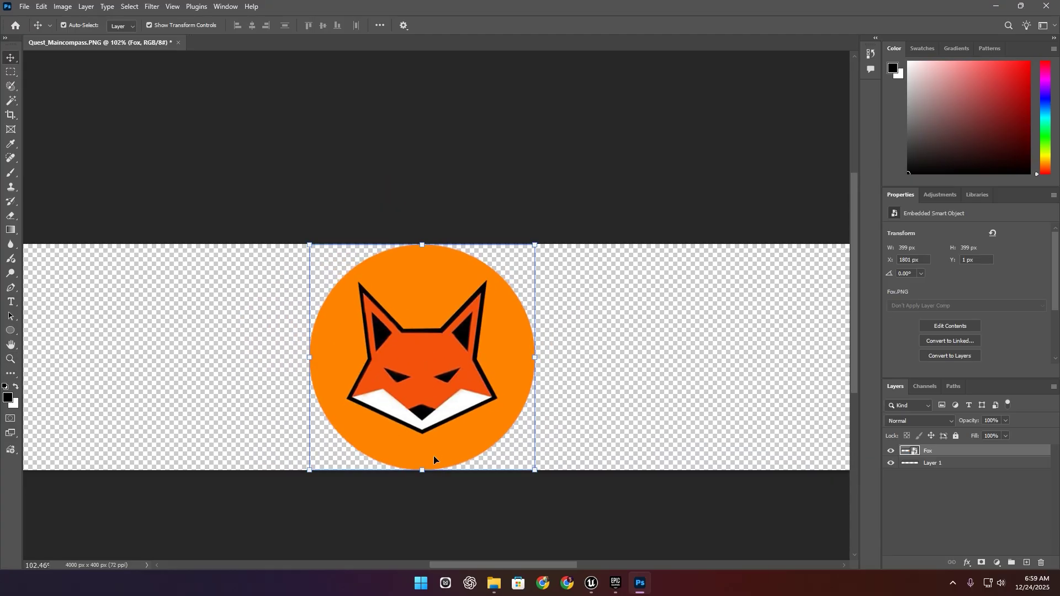
drag(422, 470, 418, 337)
drag(422, 253, 425, 256)
click(546, 26)
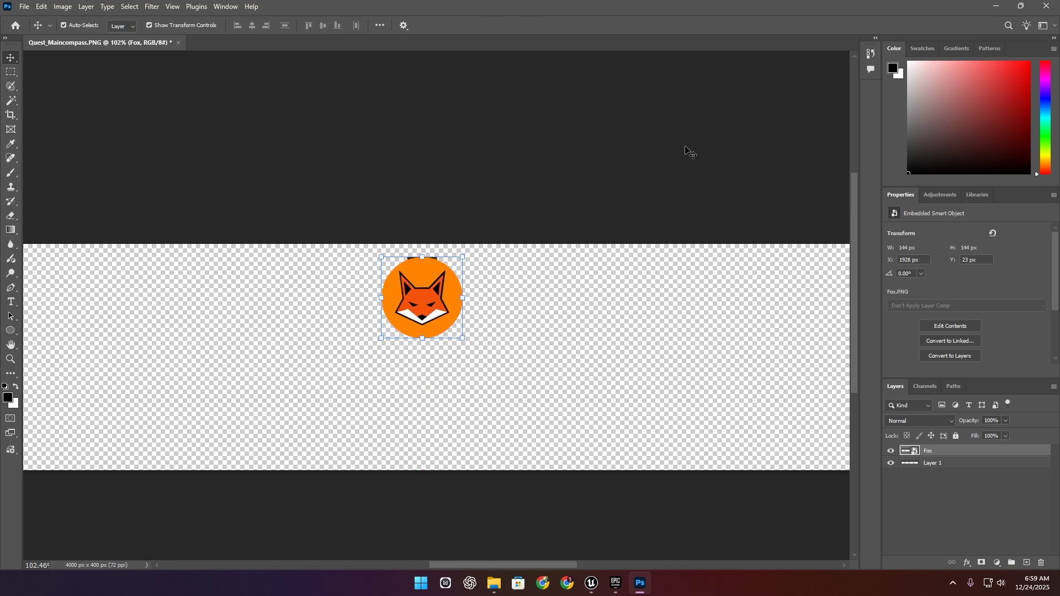
Step: Hide Layer 1 with the original quest marker and keep only the Fox layer visible
click(891, 464)
click(891, 451)
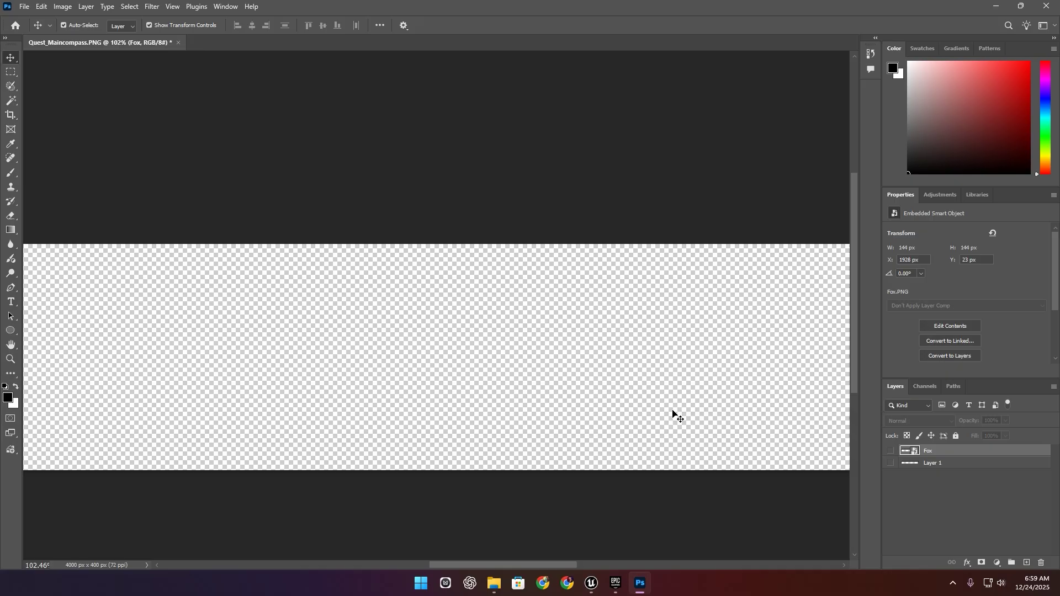
key(z)
alt+scroll(485, 326, down, 5)
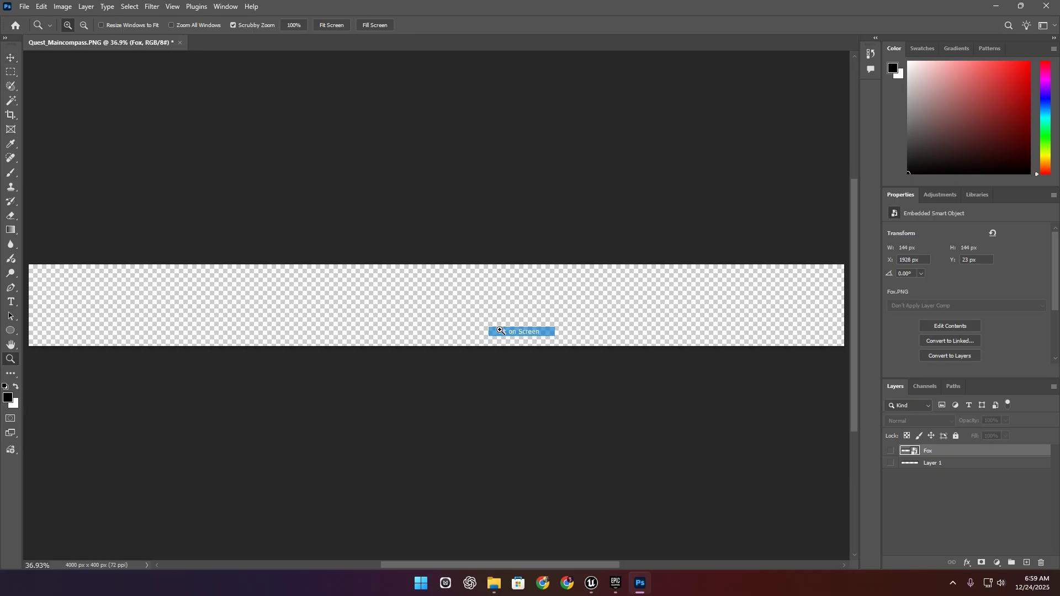
click(890, 451)
Step: Save a copy of the fox compass image as Fox_Maincompass.png in the Pictures folder in PNG format
click(24, 6)
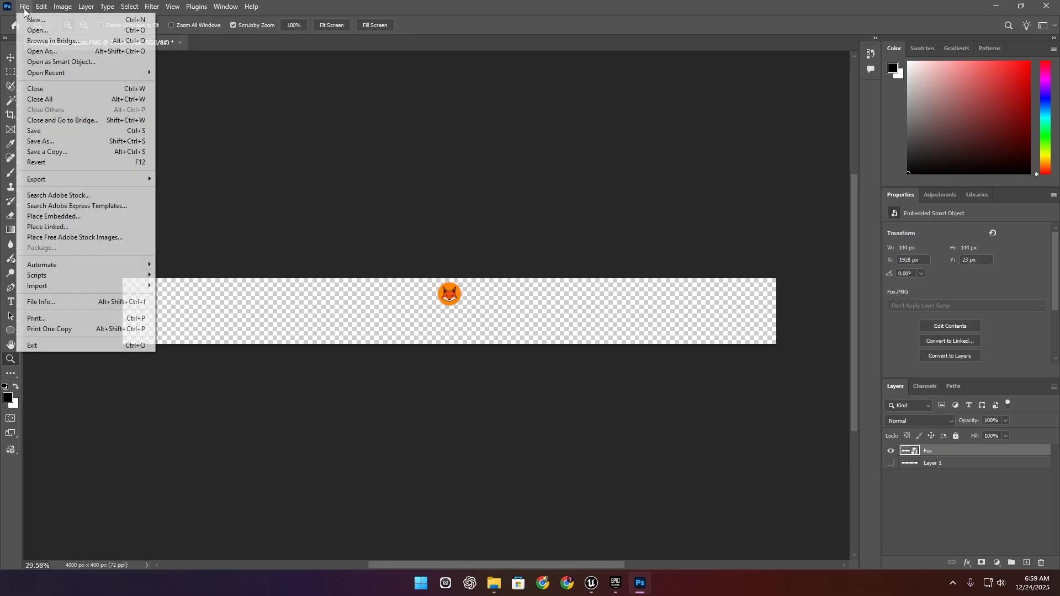
click(81, 147)
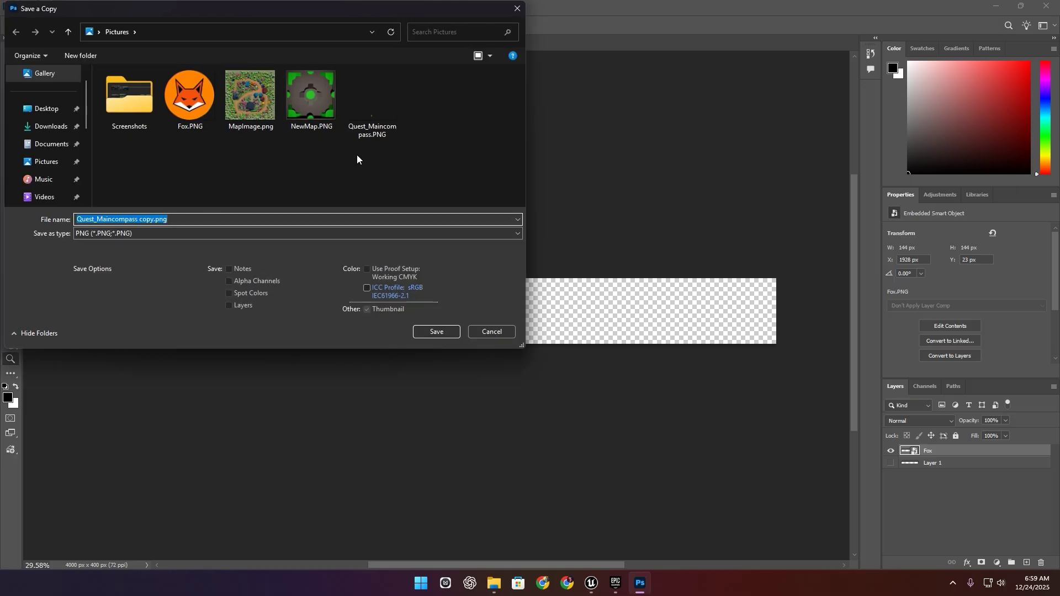
click(103, 220)
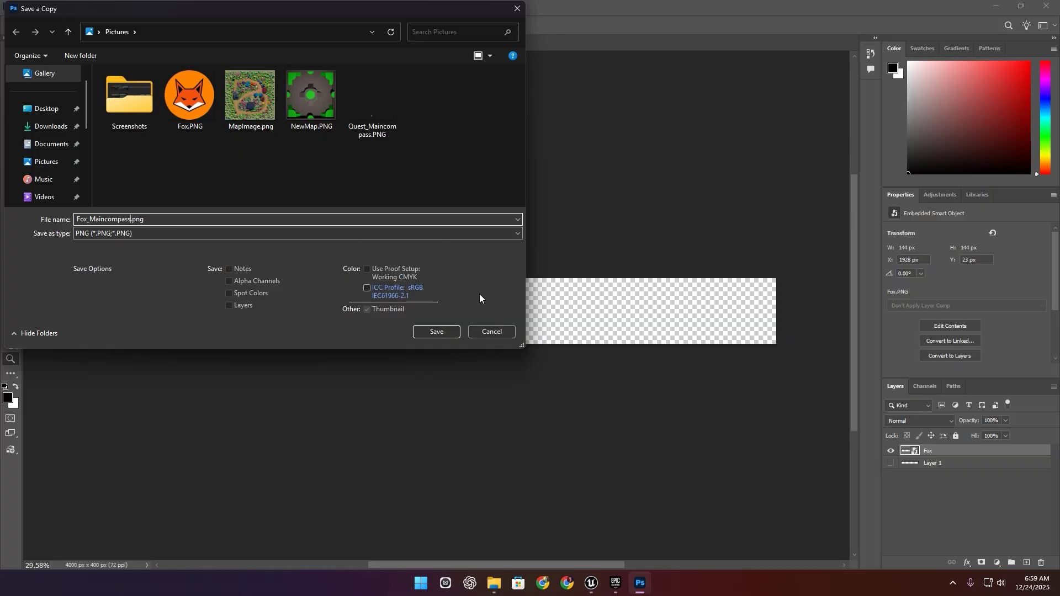
click(436, 331)
click(597, 172)
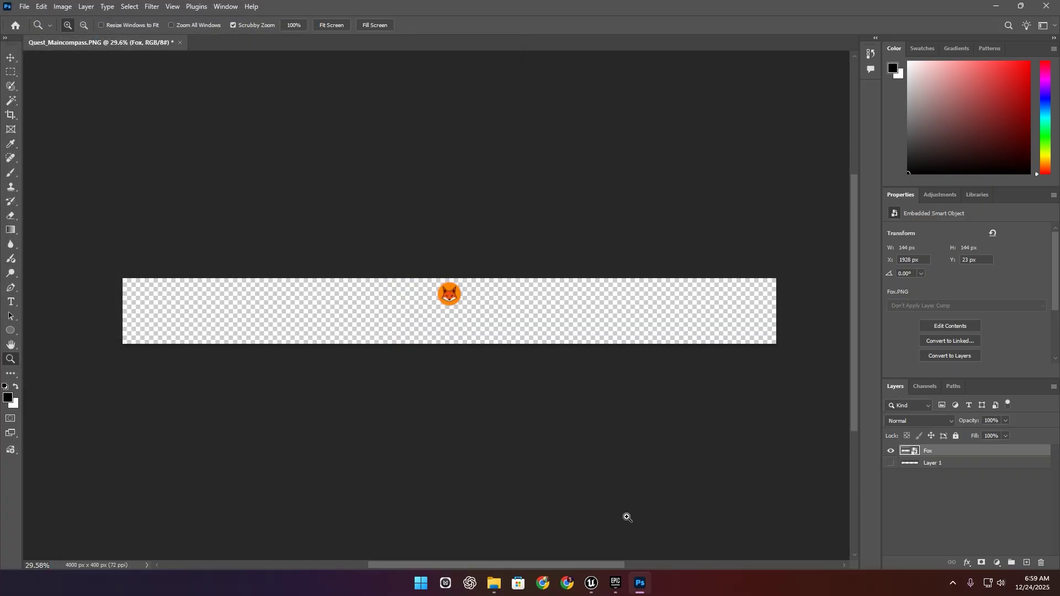
Step: Switch to Unreal Editor and import Fox_Maincompass into the MapIcons folder
click(591, 582)
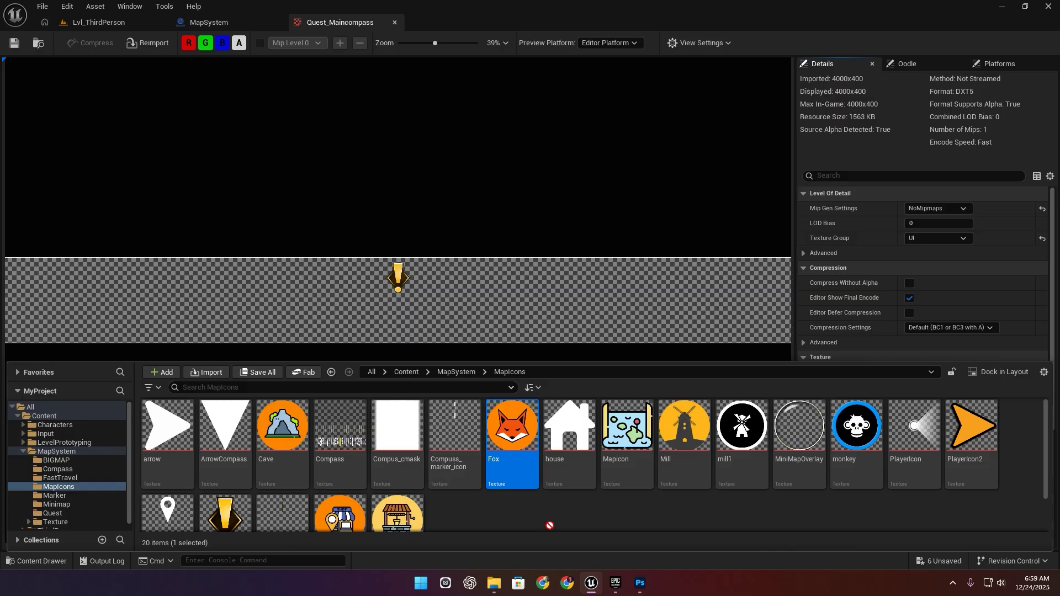
click(486, 516)
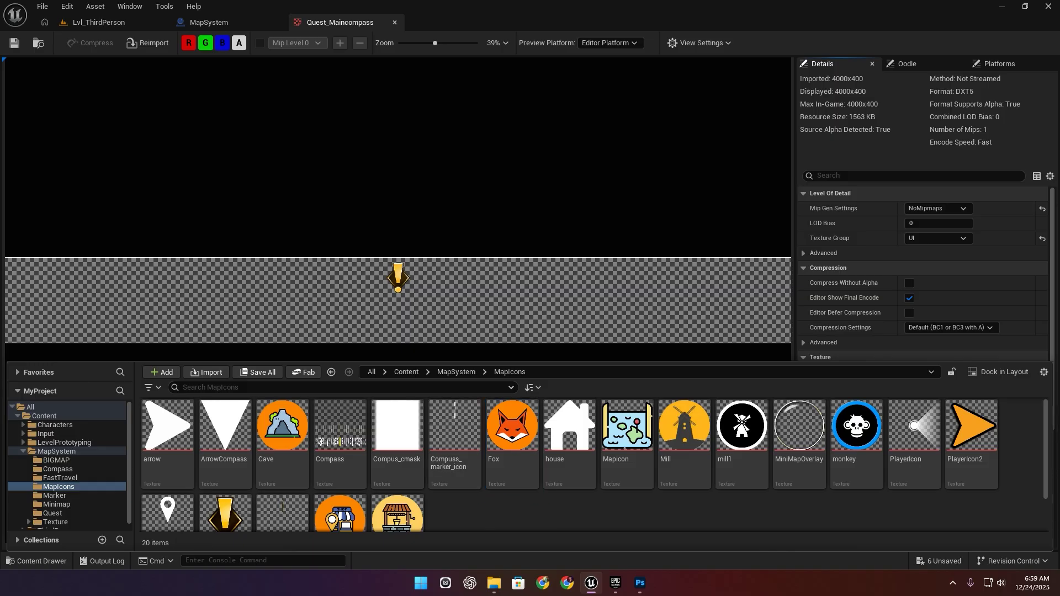
drag(490, 522, 492, 515)
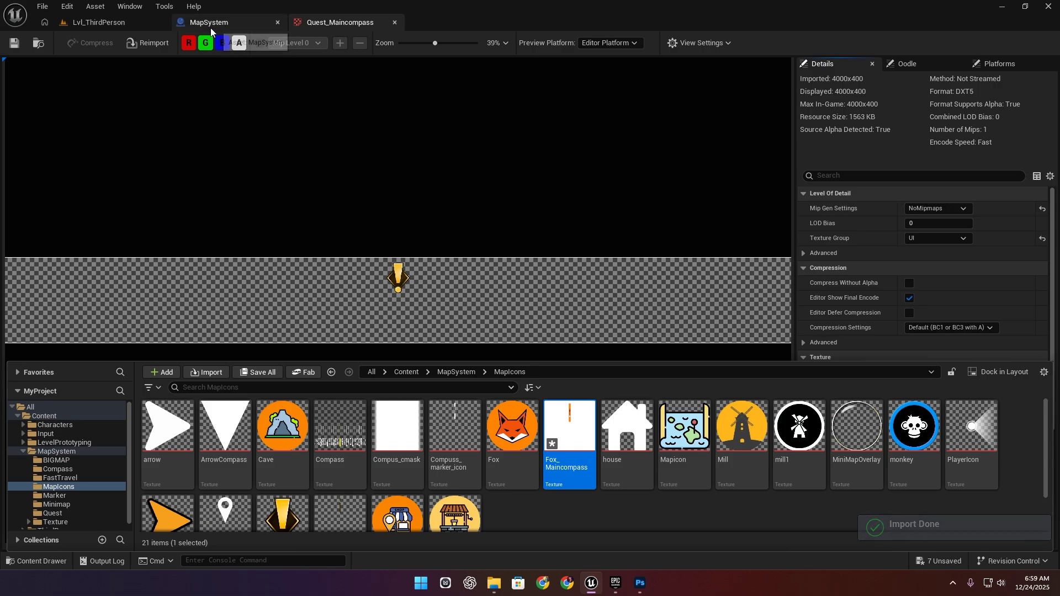
Step: In Lvl_ThirdPerson, assign Fox_Maincompass as the Compass POI Icon of SM_Cube10's AC_POI component and enable Show on Compass
click(210, 28)
click(104, 23)
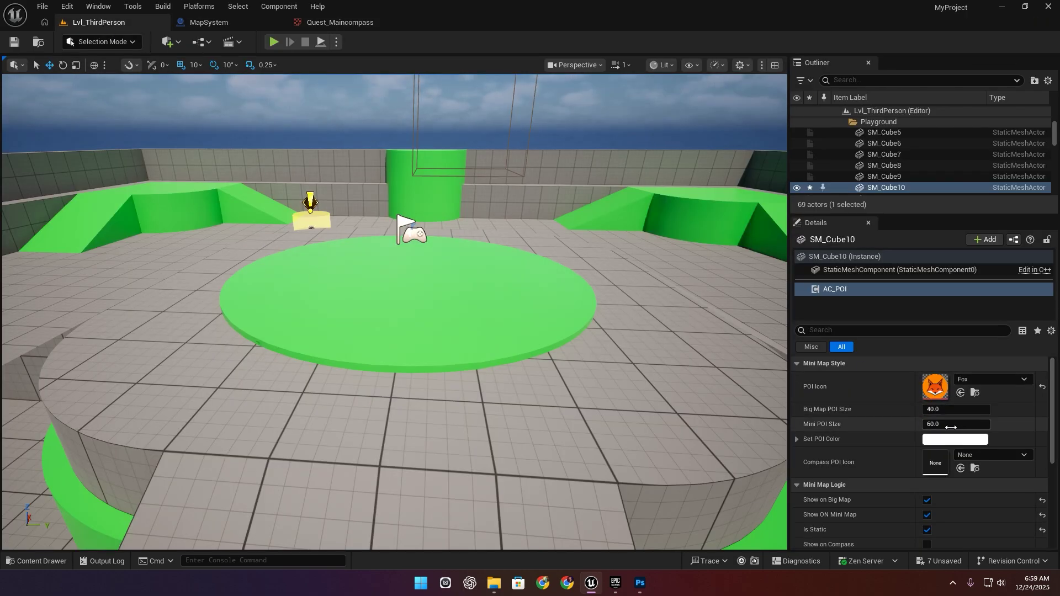
scroll(938, 419, down, 3)
click(961, 415)
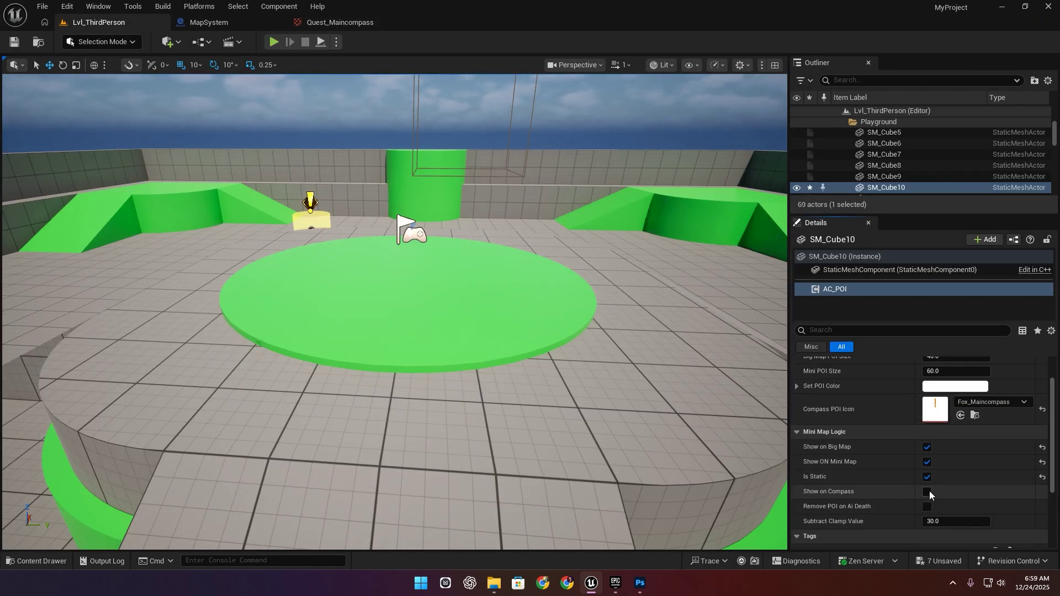
click(927, 492)
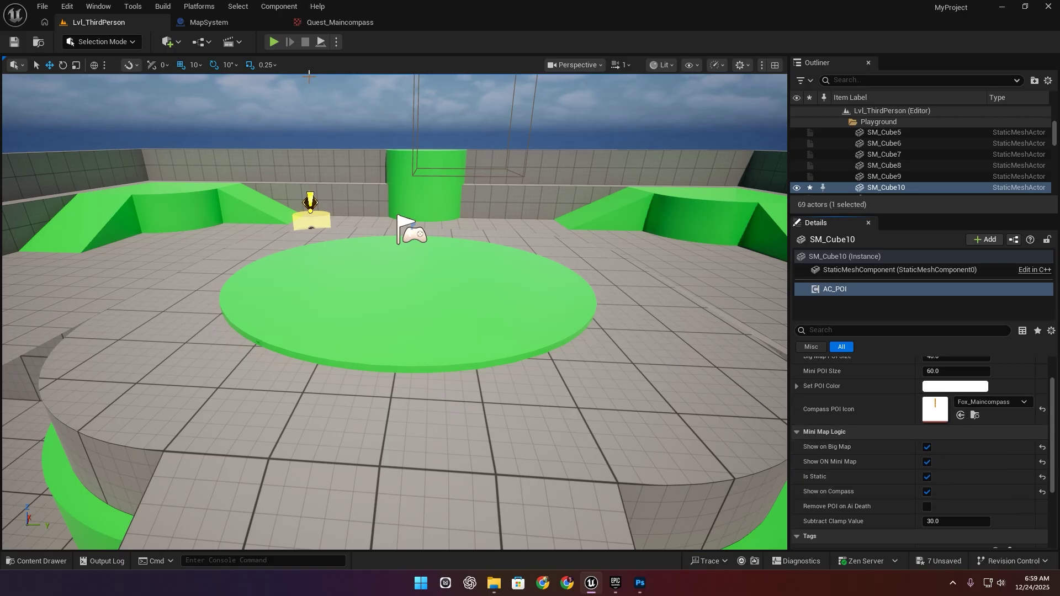
Step: Play-test the level, running around the fox cube to check its icon on the compass, minimap and big map
click(274, 42)
key(w)
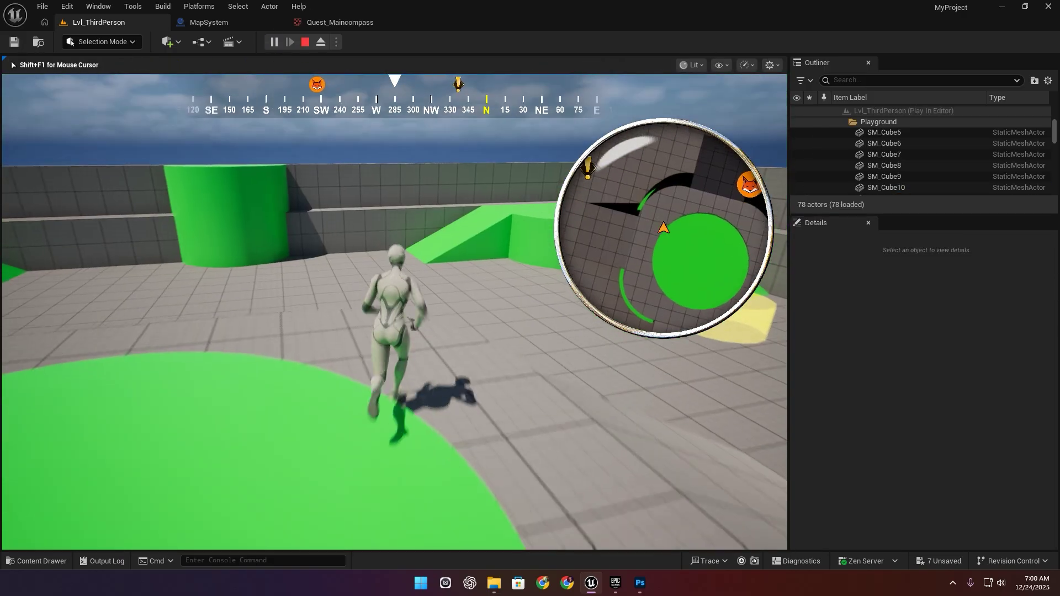
key(space)
key(w)
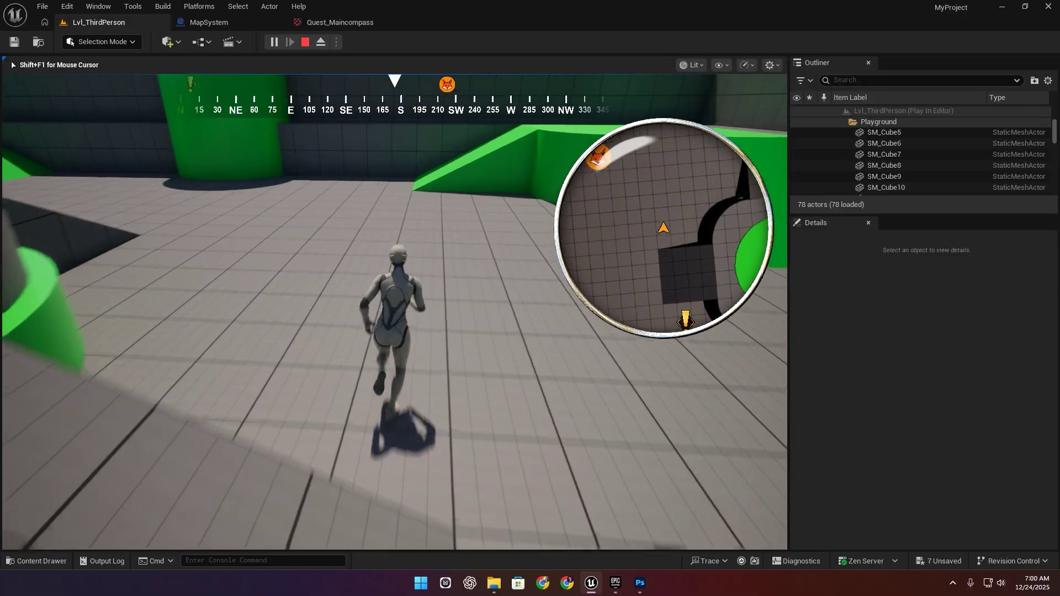
key(w)
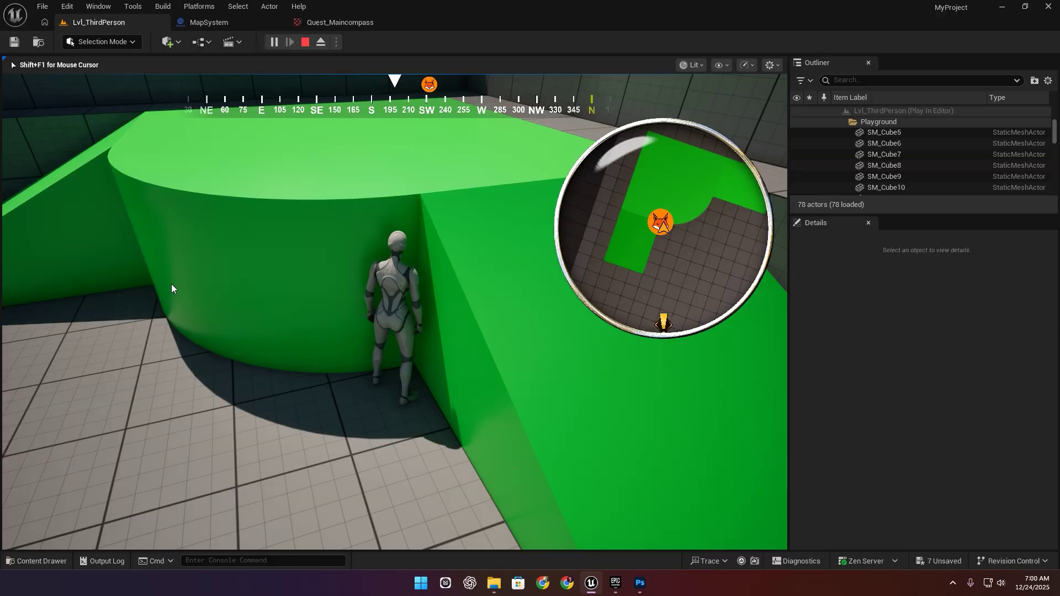
key(m)
key(m)
key(w)
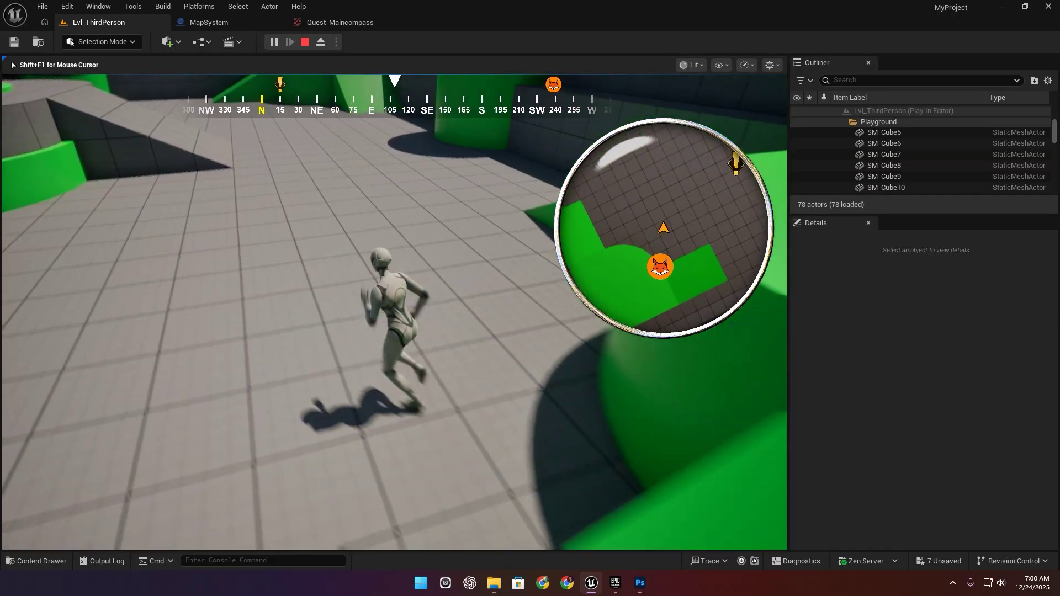
key(w)
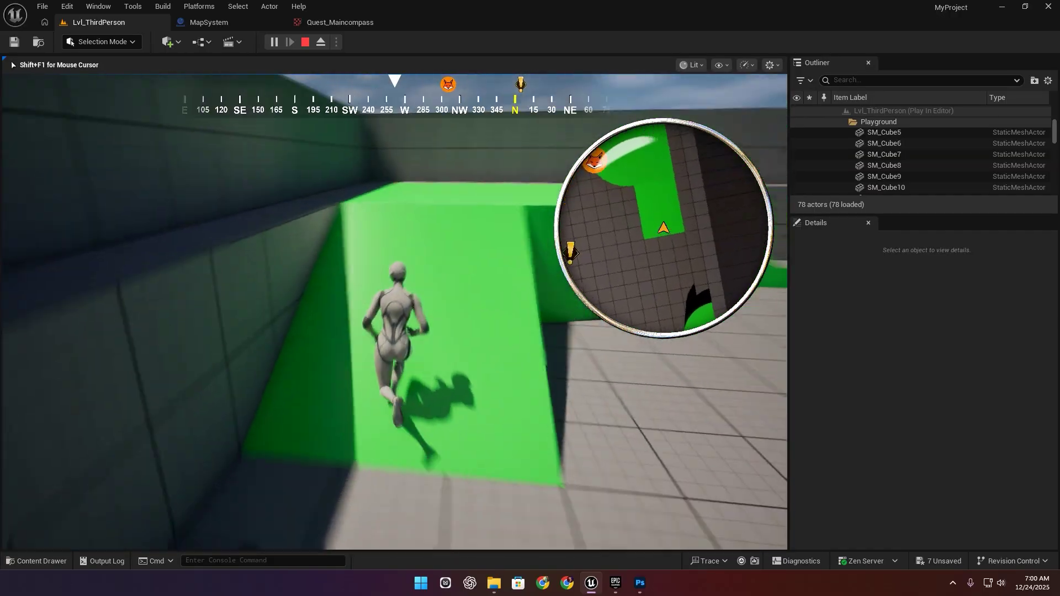
key(w)
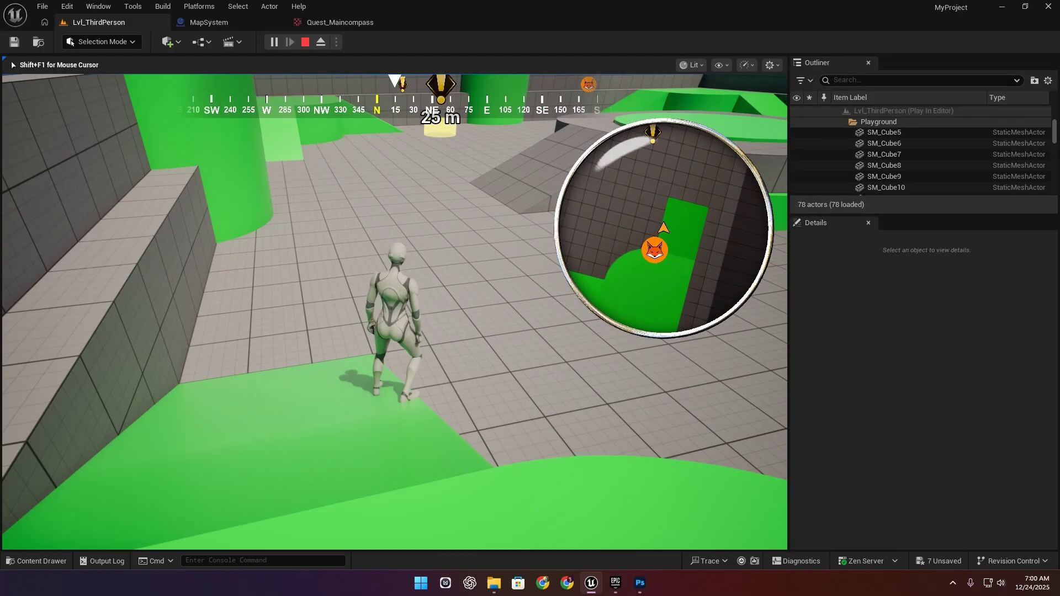
key(w)
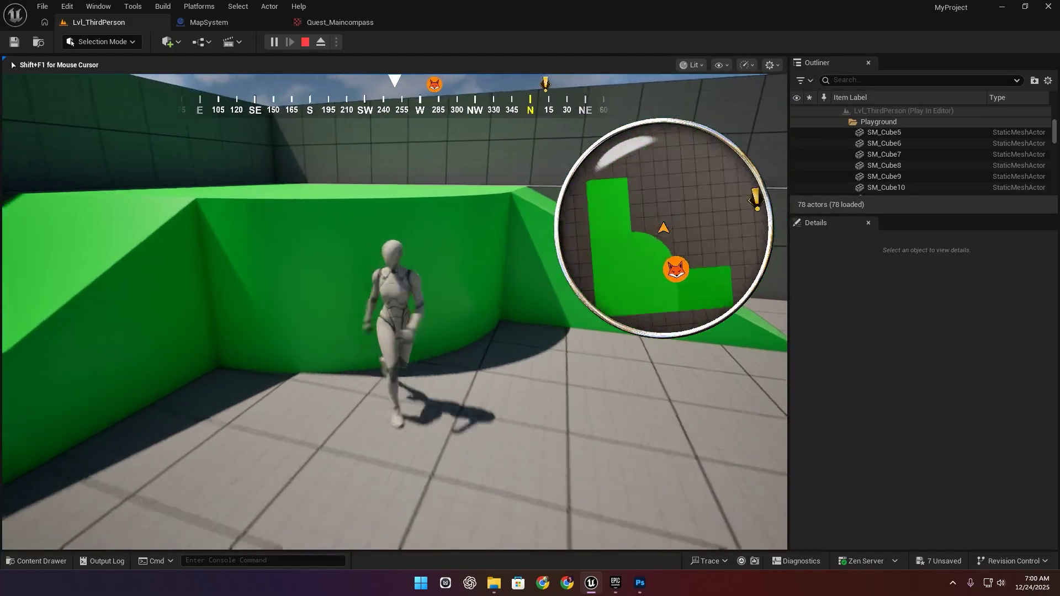
key(w)
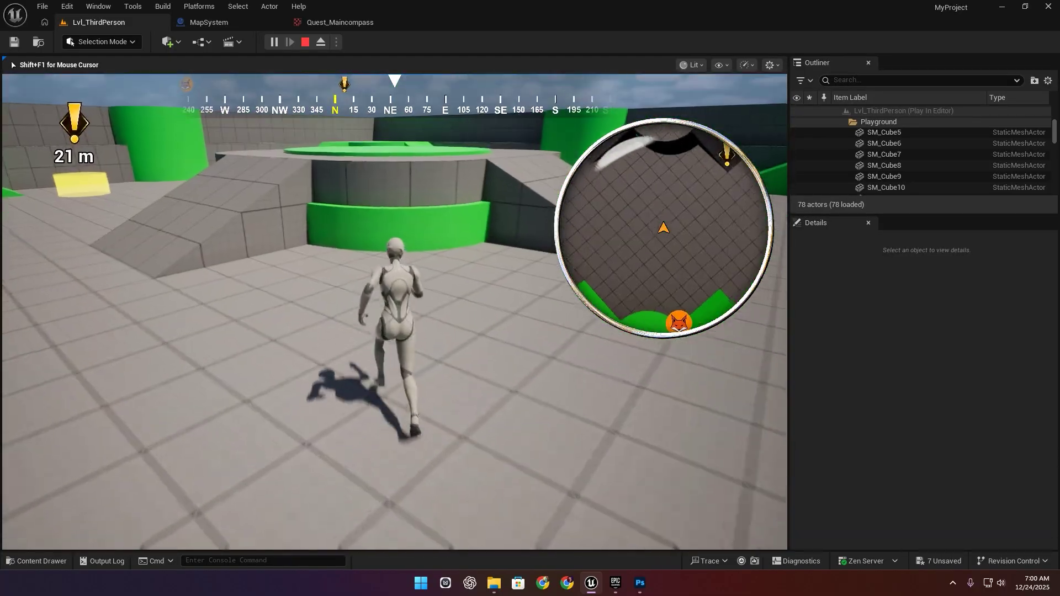
key(Escape)
Step: Open the WBP_MapSystem widget from the MapSystem folder and open its WBP_Minimap widget for editing
key(ctrl+space)
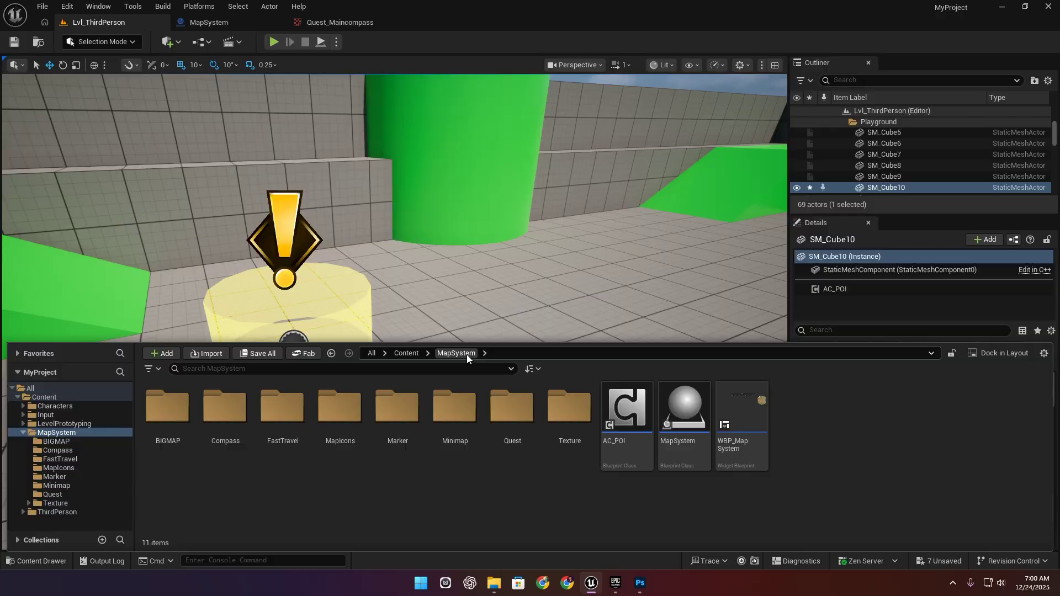
double_click(454, 407)
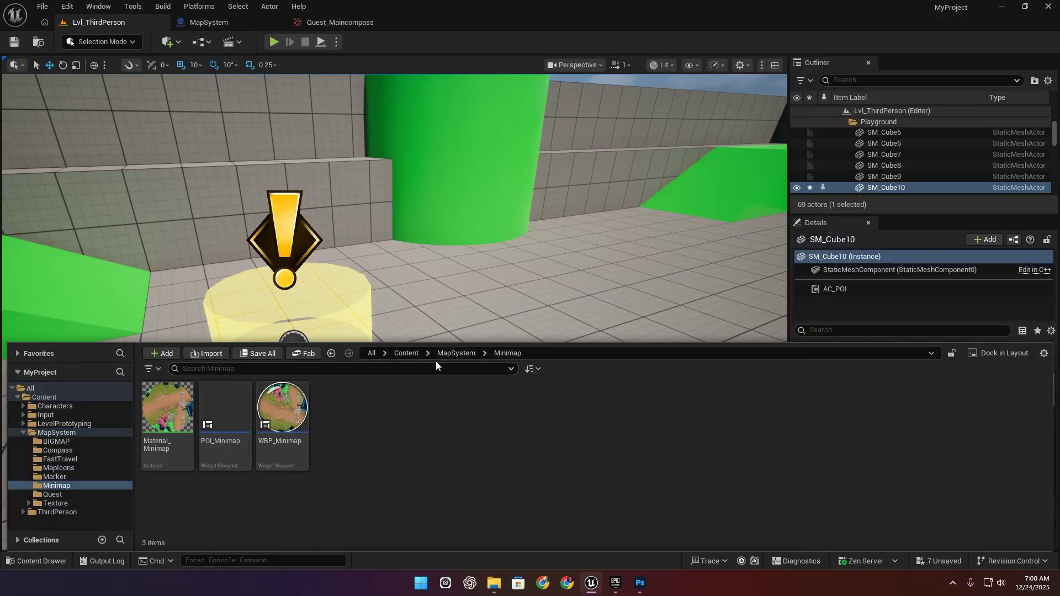
click(456, 353)
click(406, 354)
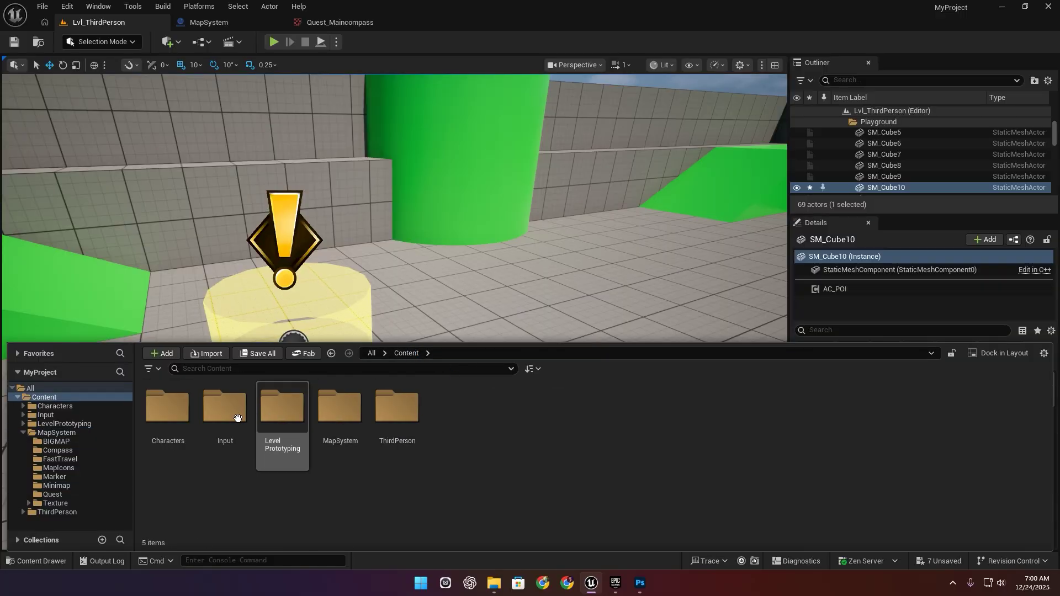
click(333, 353)
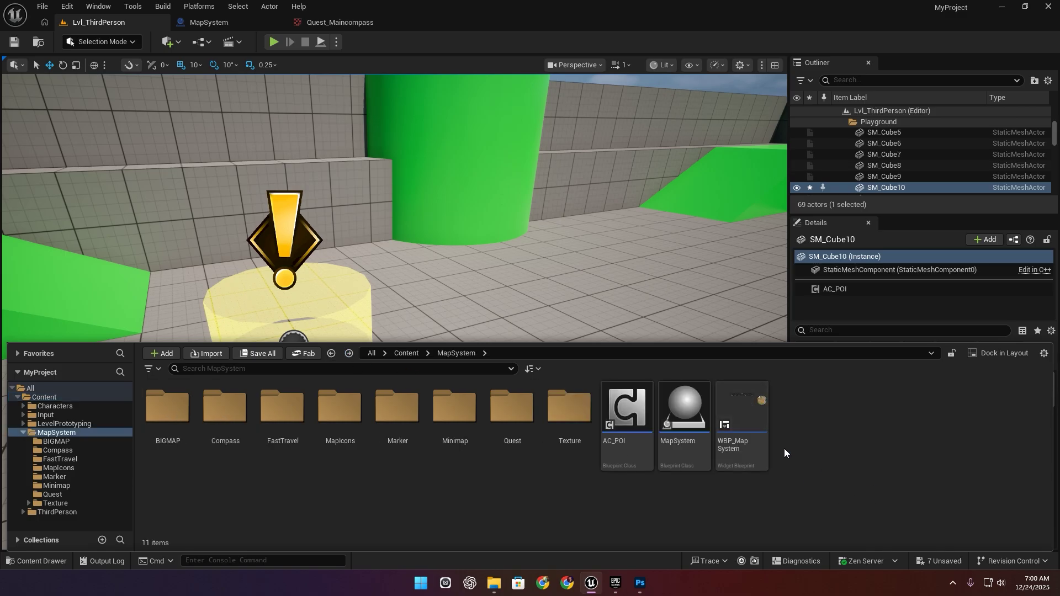
double_click(739, 422)
click(655, 256)
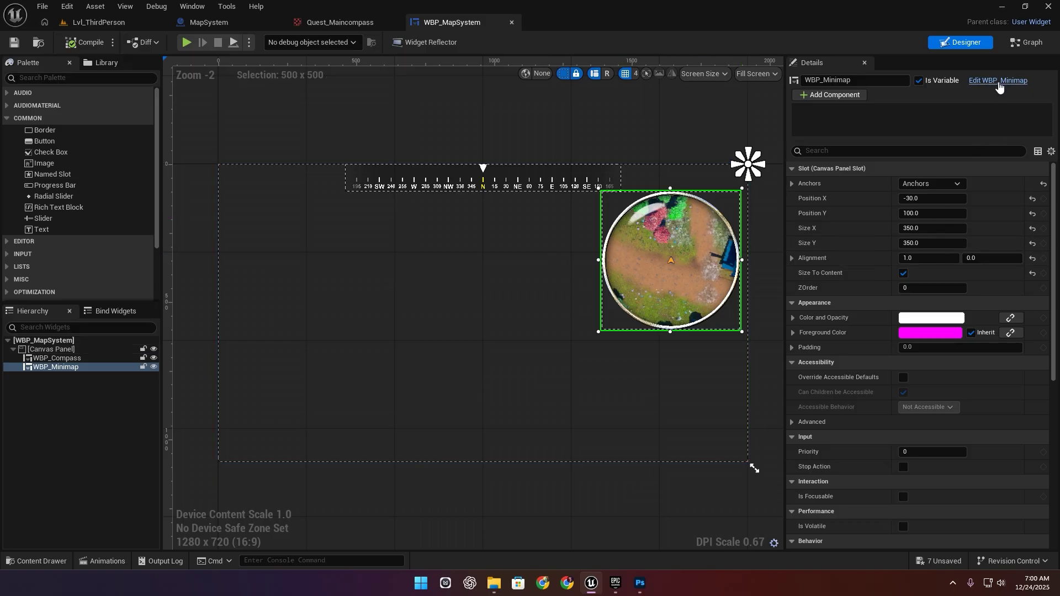
click(998, 83)
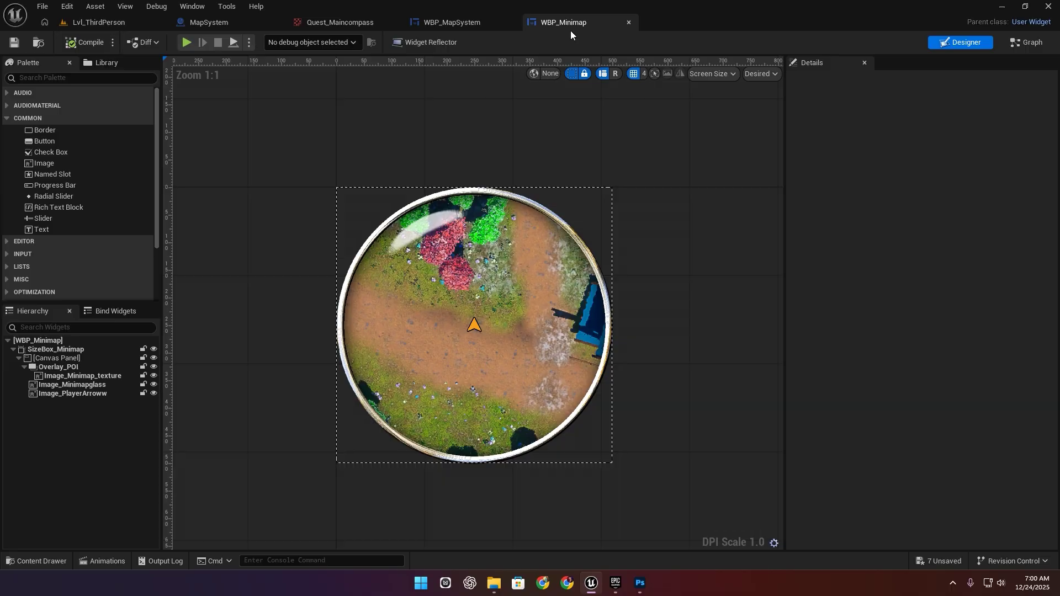
Step: Set the Width Override and Height Override of SizeBox_Minimap to 350
click(104, 349)
click(927, 182)
text(3)
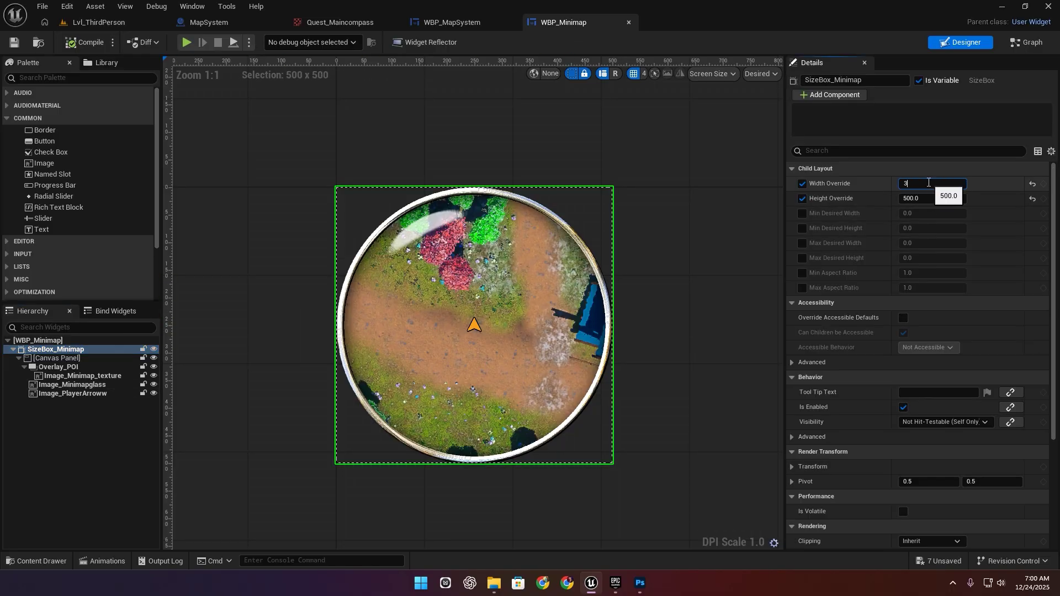
text(50)
key(Return)
text(350)
key(Return)
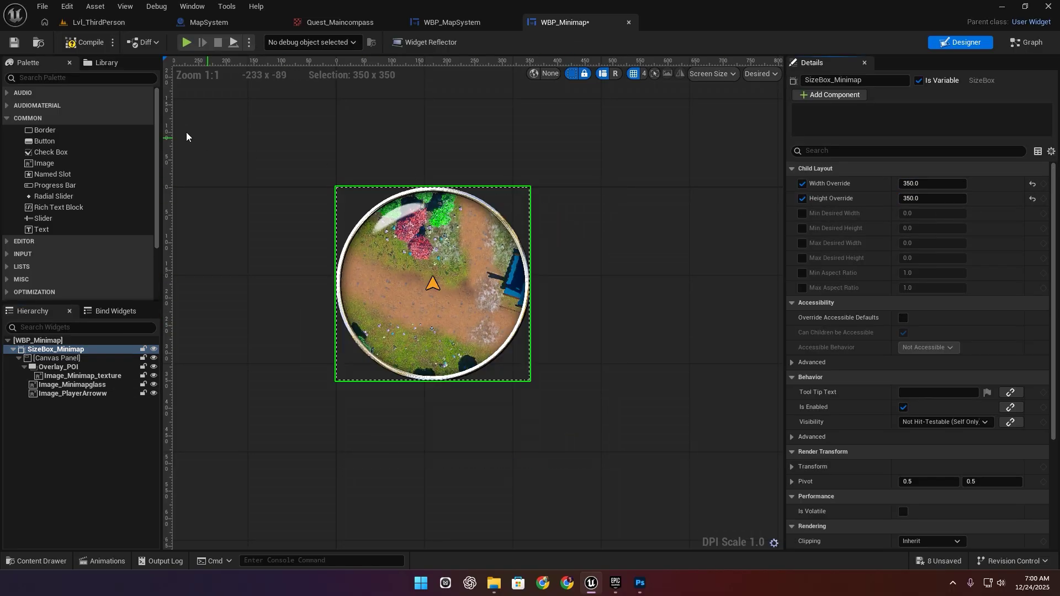
Step: Check the resized minimap in WBP_MapSystem and play-test Lvl_ThirdPerson, running around to examine its size and icons
click(456, 24)
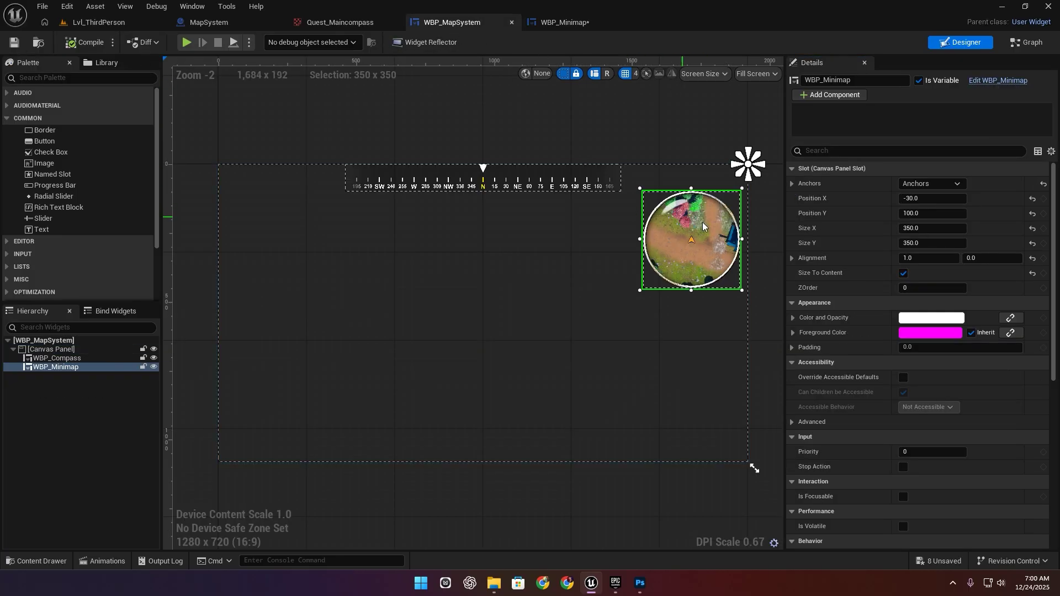
click(138, 22)
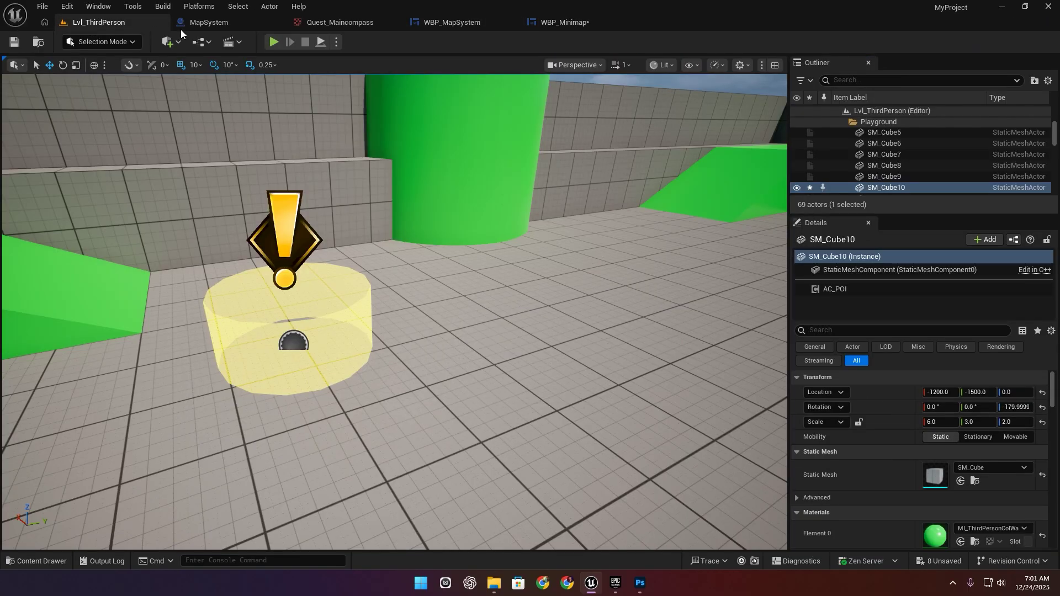
click(274, 43)
key(w)
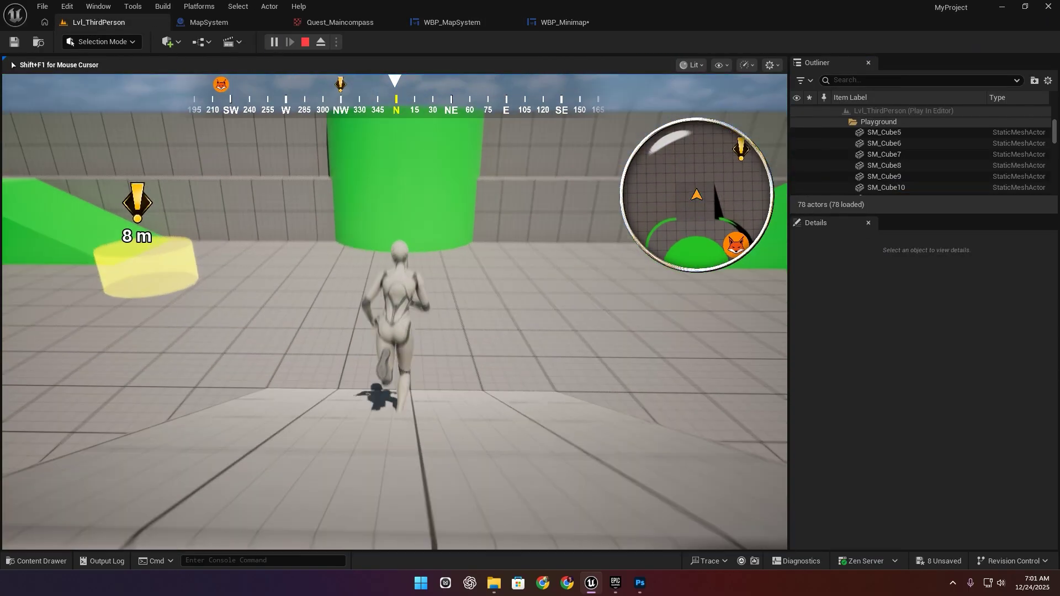
key(w)
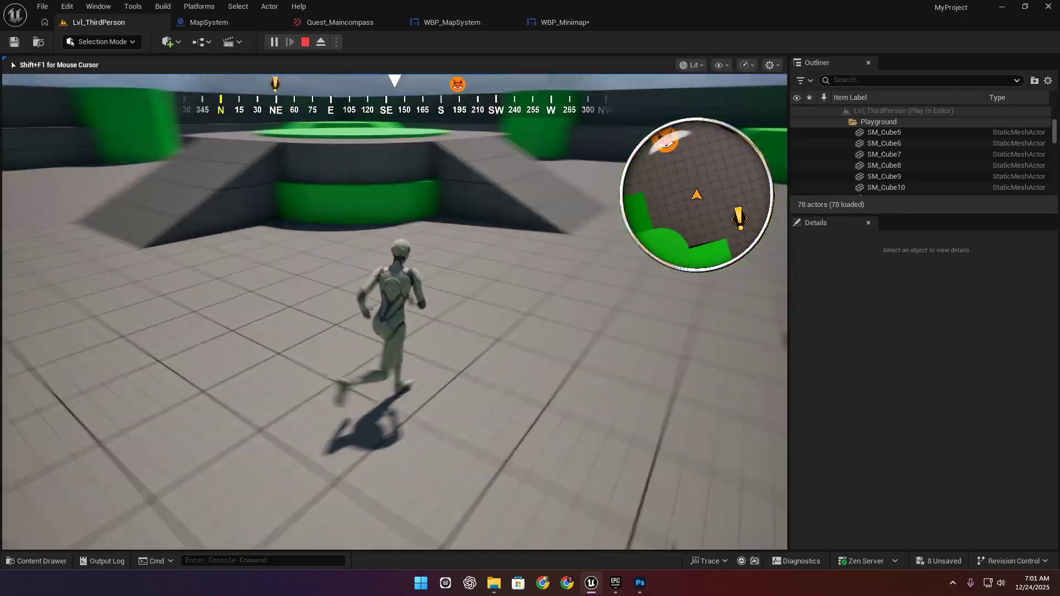
key(w)
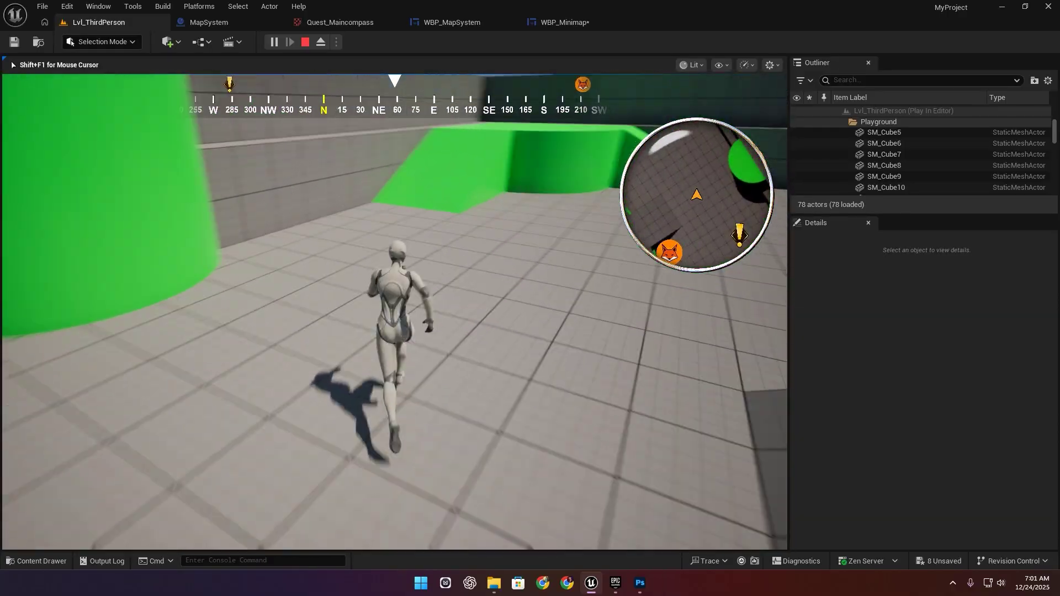
key(w)
key(Escape)
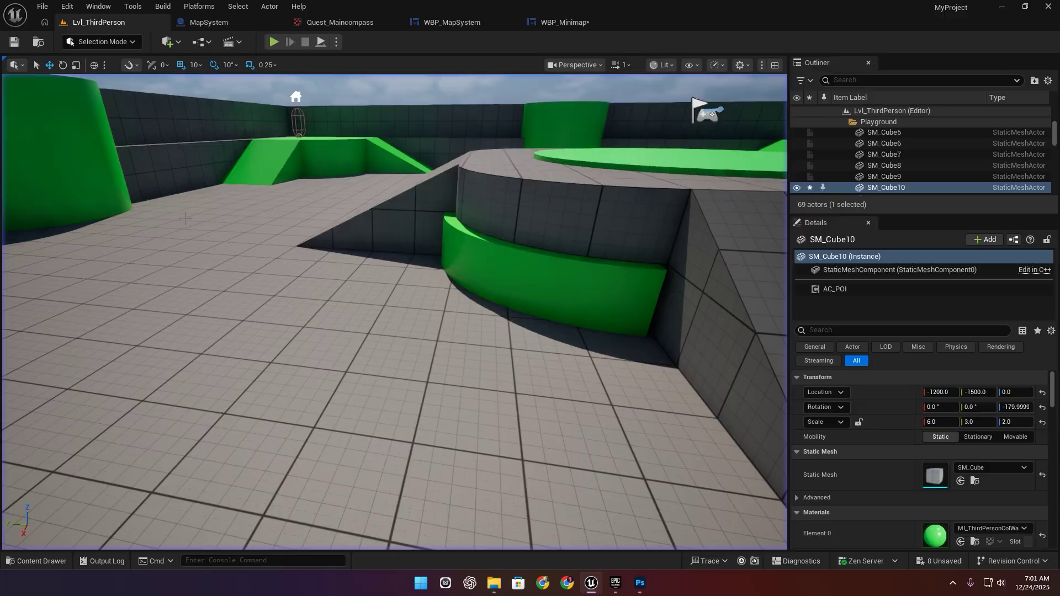
Step: Open the AC_POI component blueprint from the MapSystem content folder for editing
click(38, 563)
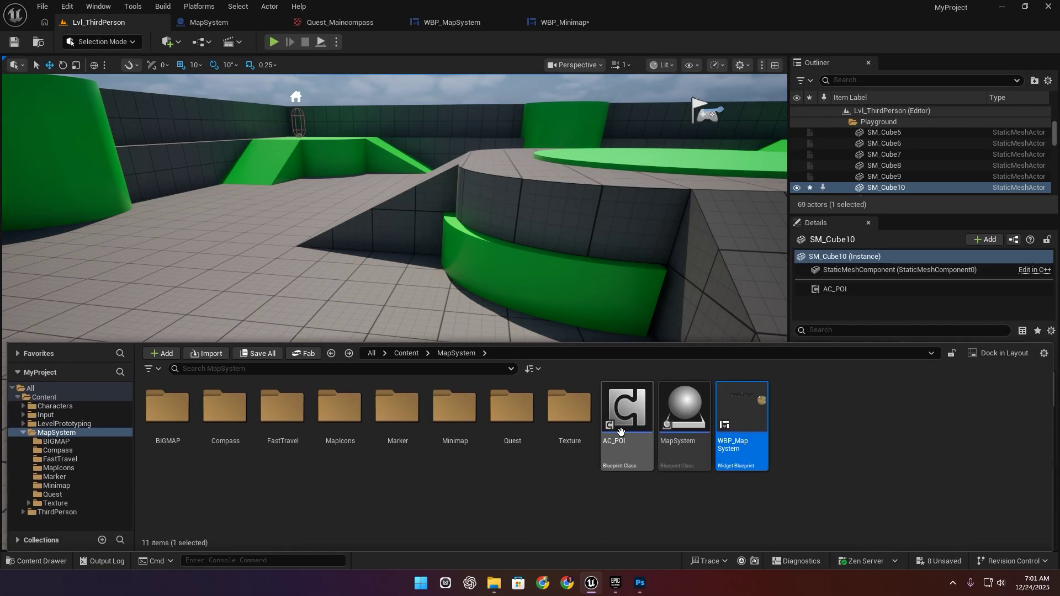
click(406, 353)
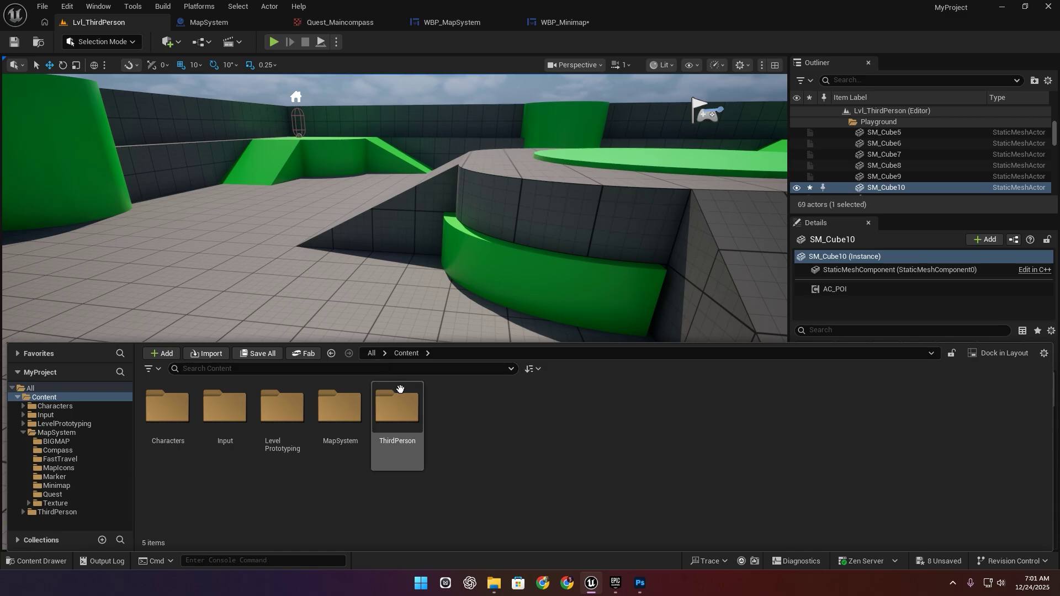
double_click(340, 409)
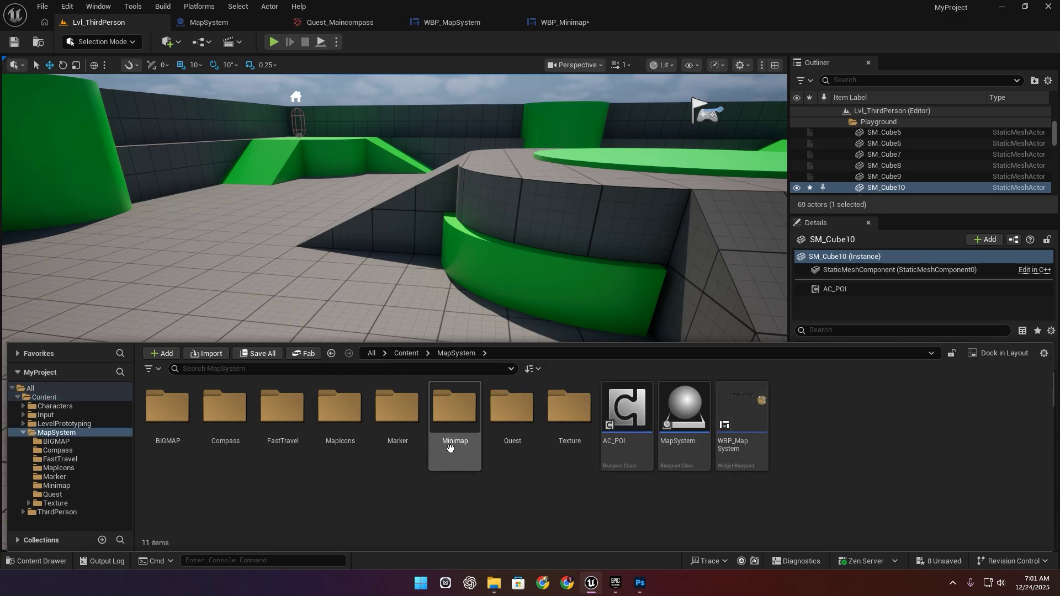
click(610, 410)
double_click(610, 409)
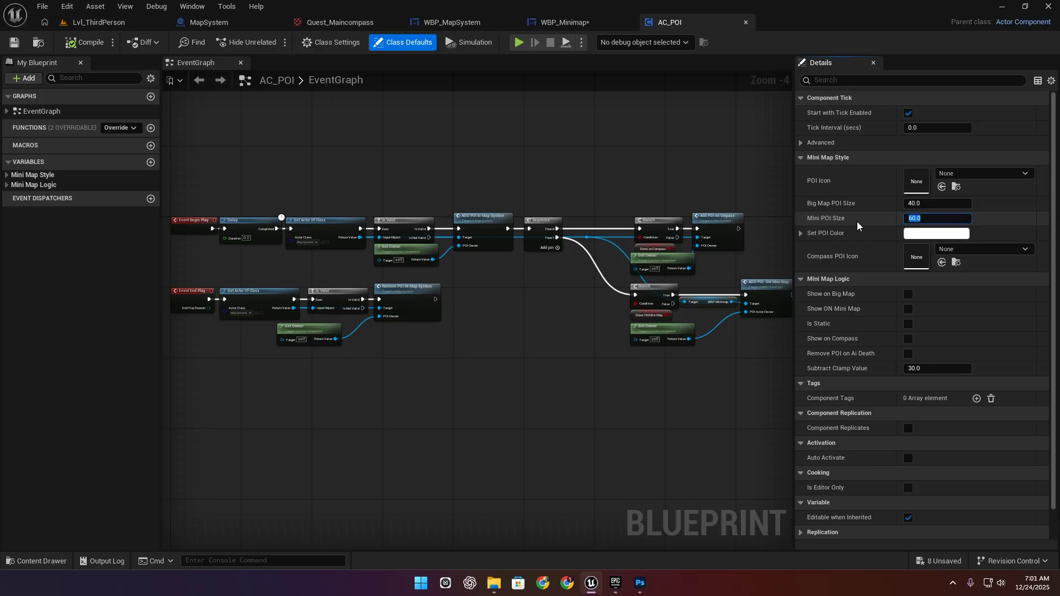
Step: Set the default Mini POI Size of AC_POI to 40 and save the blueprint
text(40)
key(Return)
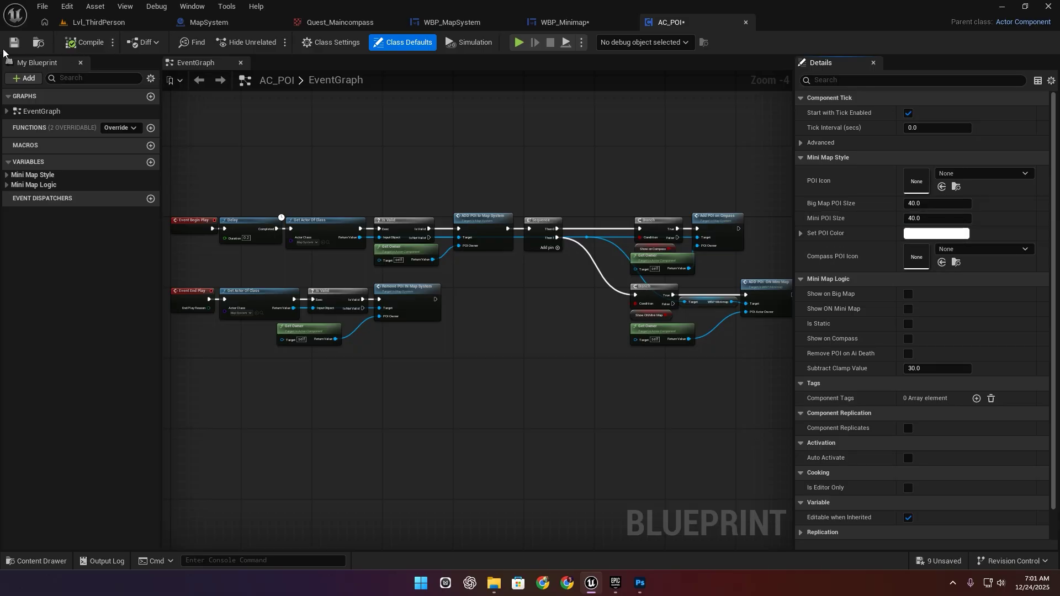
click(14, 42)
Step: Play-test from the AC_POI blueprint, running around to examine the icon size on the minimap, and end the preview
click(519, 42)
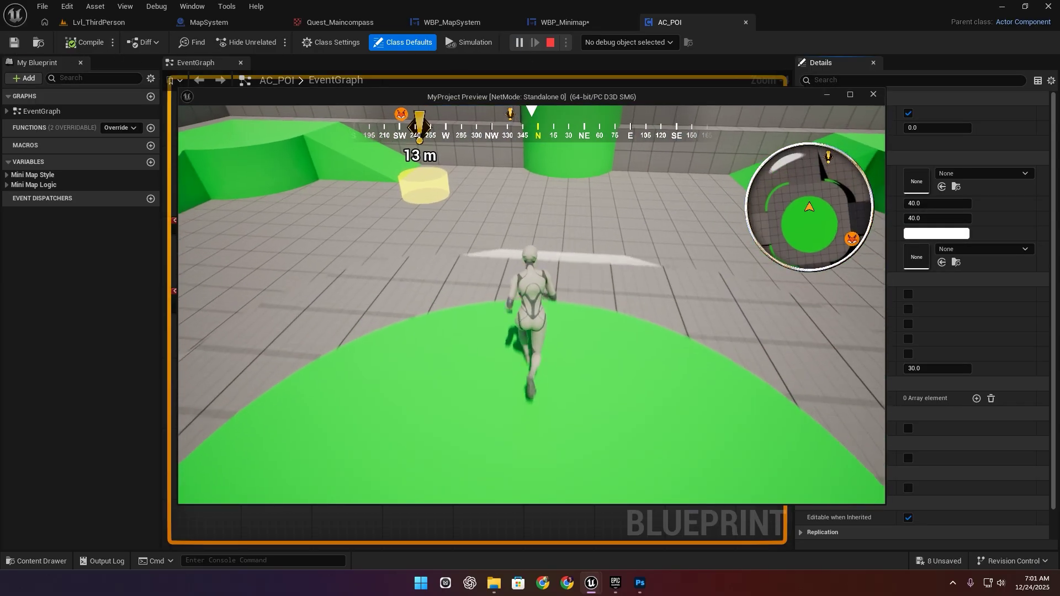
key(w)
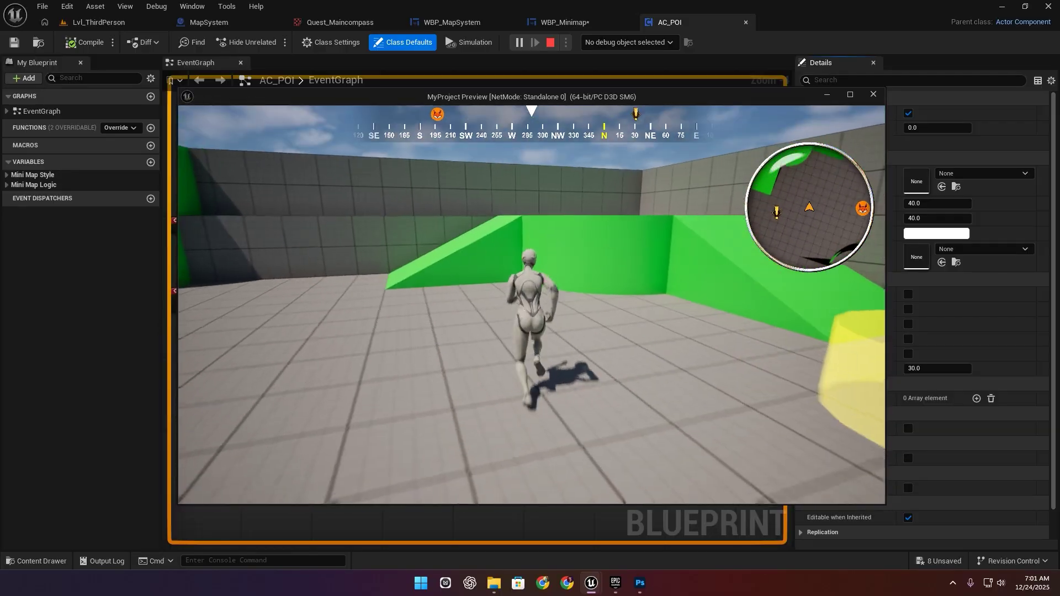
key(Escape)
Step: Set the default Subtract Clamp Value of AC_POI to 27 in the Mini Map Logic settings and save the blueprint
scroll(947, 331, down, 1)
scroll(949, 349, up, 1)
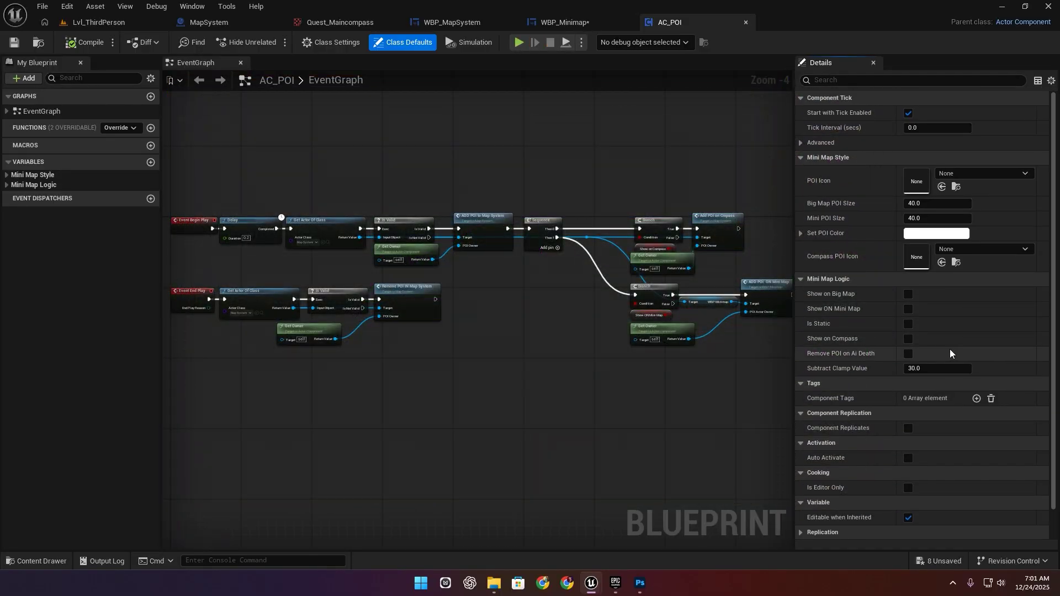
click(925, 367)
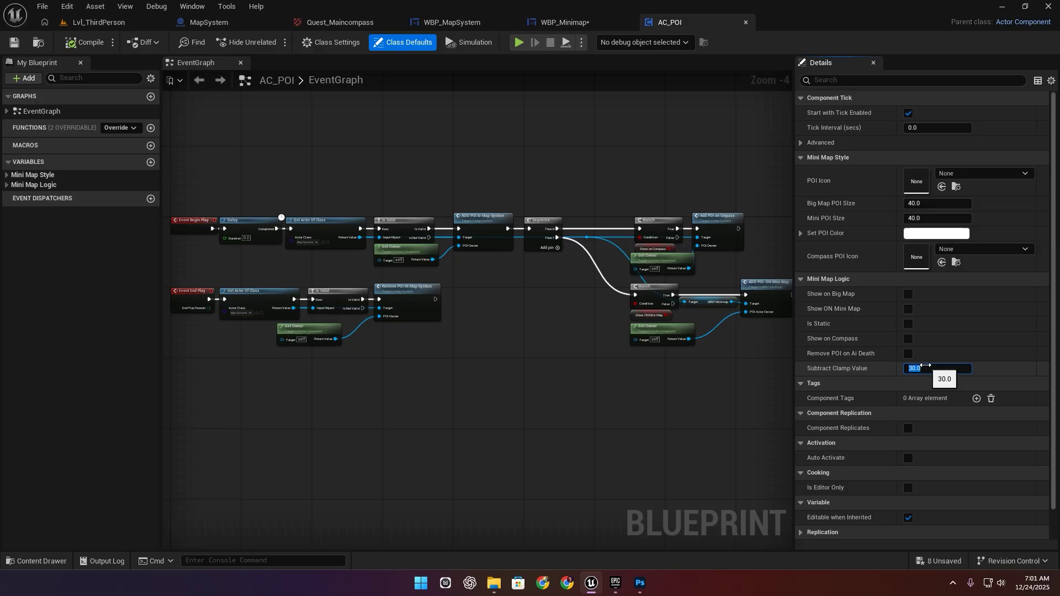
text(2)
key(Return)
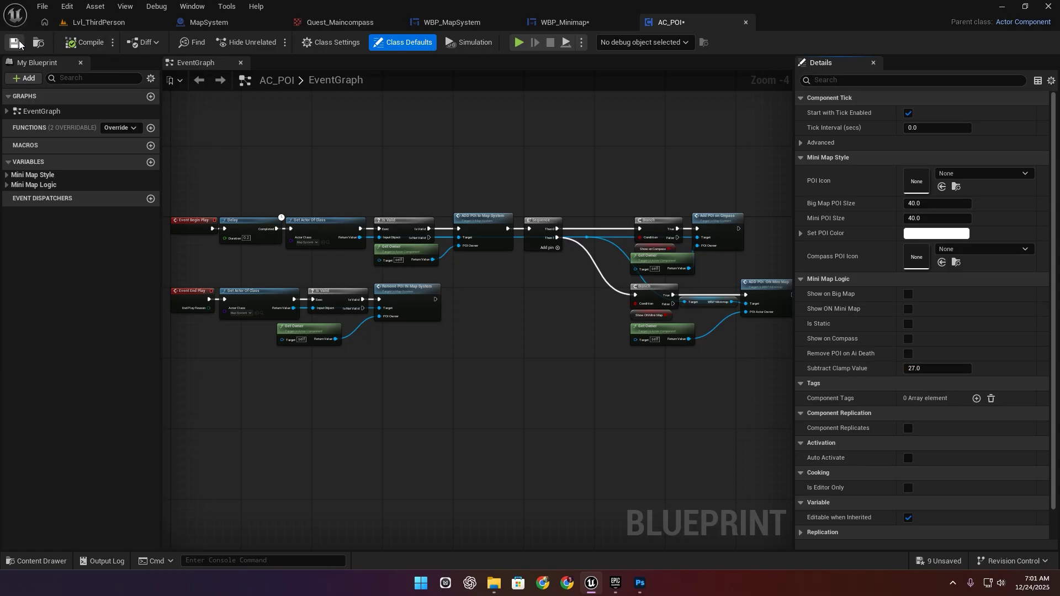
Step: Play-test Lvl_ThirdPerson, running around to check how the fox and quest icons clamp to the minimap's edge
click(144, 27)
click(273, 42)
key(w)
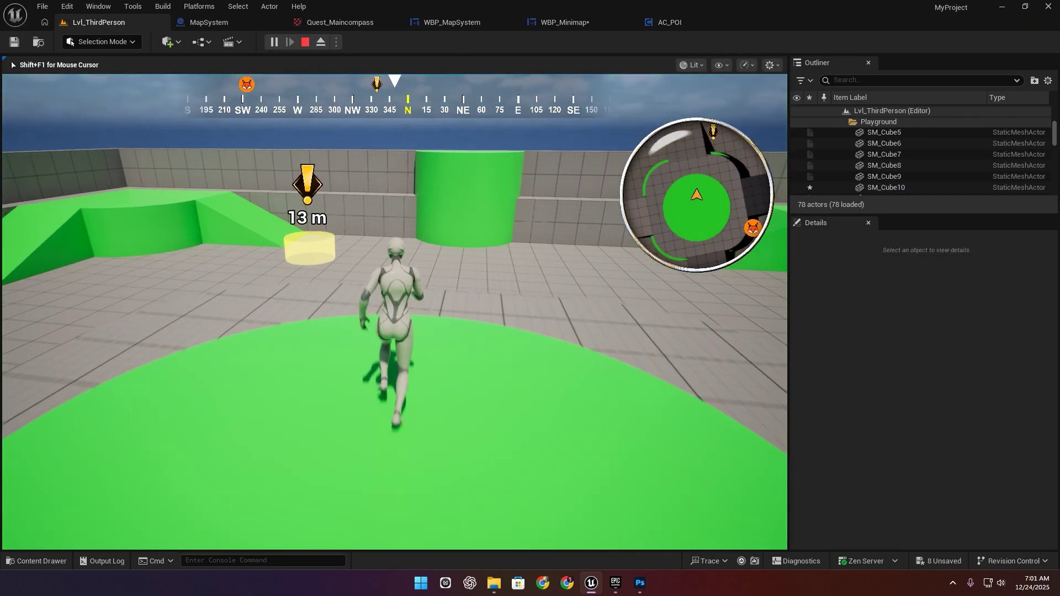
key(w)
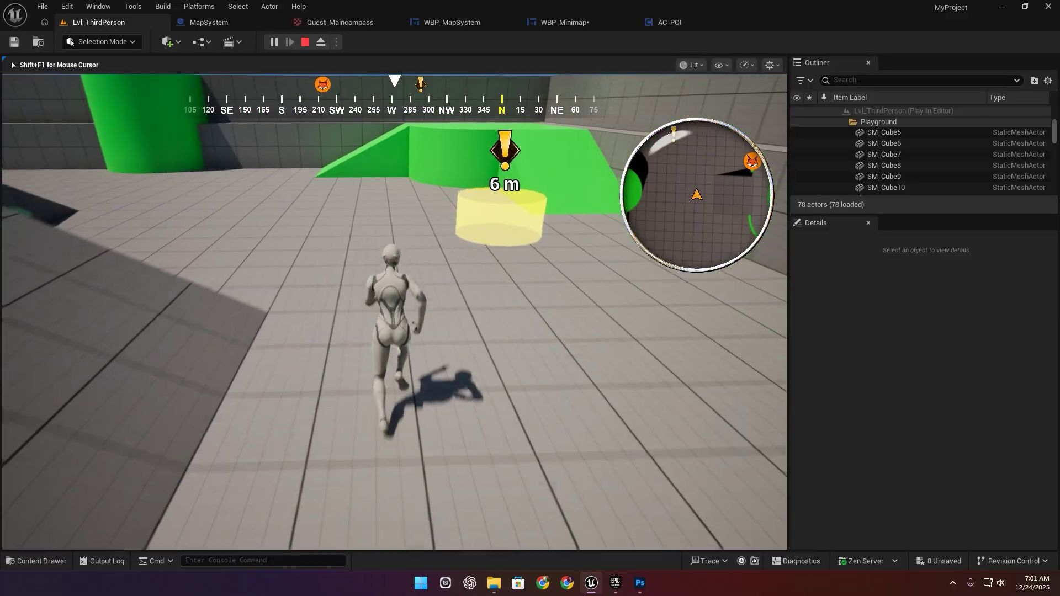
key(w)
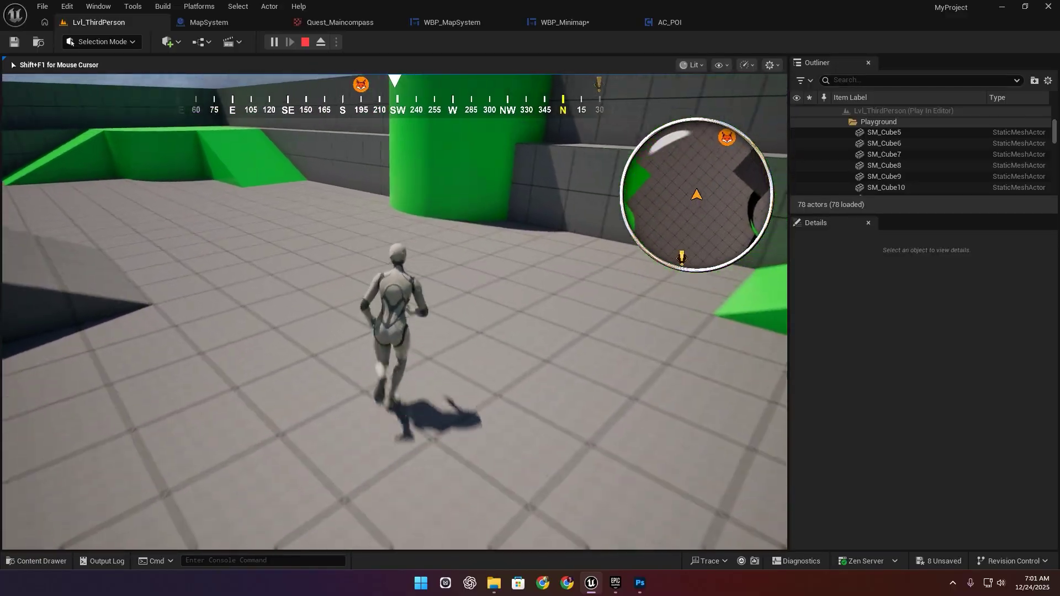